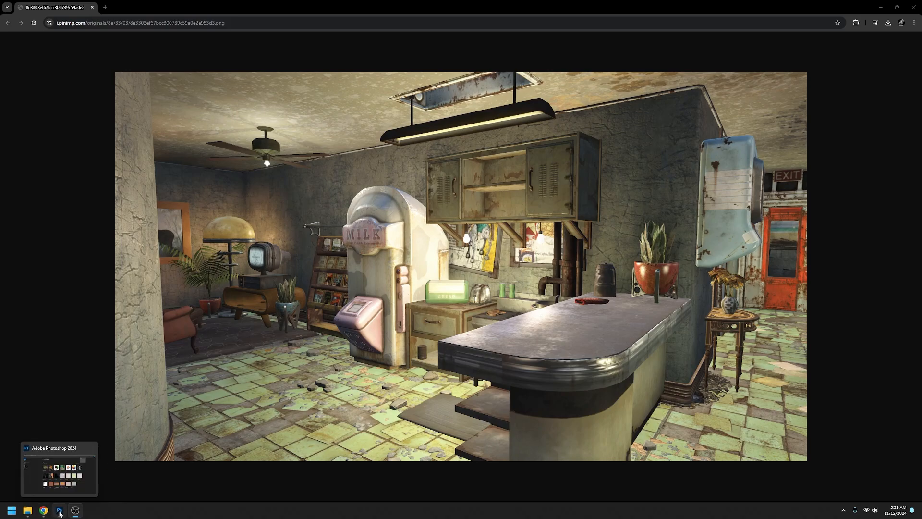
# - Switch to Photoshop and create a new 1024 x 1024 px document with a white background
pyautogui.click(57, 511)
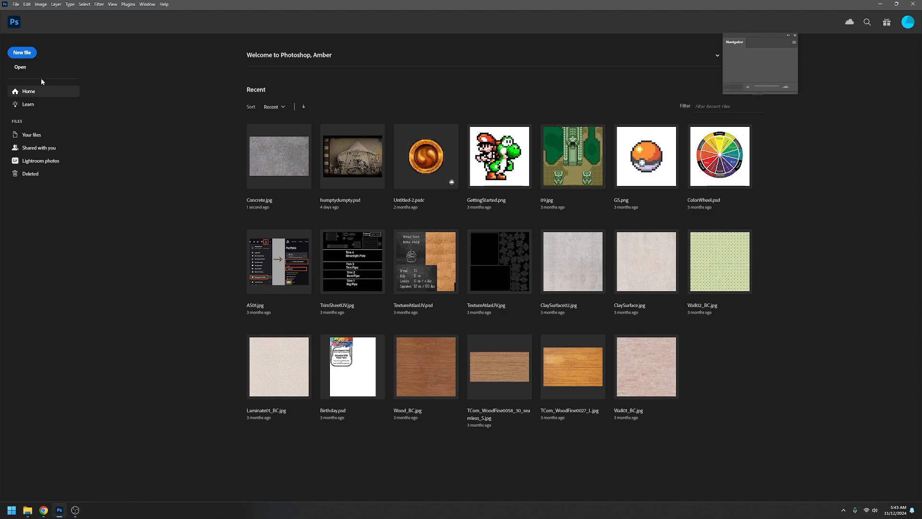
pyautogui.click(22, 53)
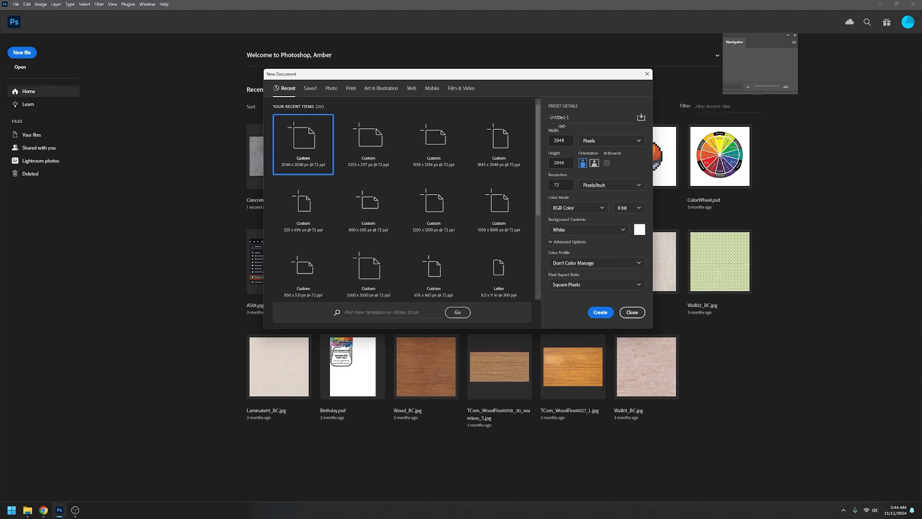
pyautogui.click(570, 139)
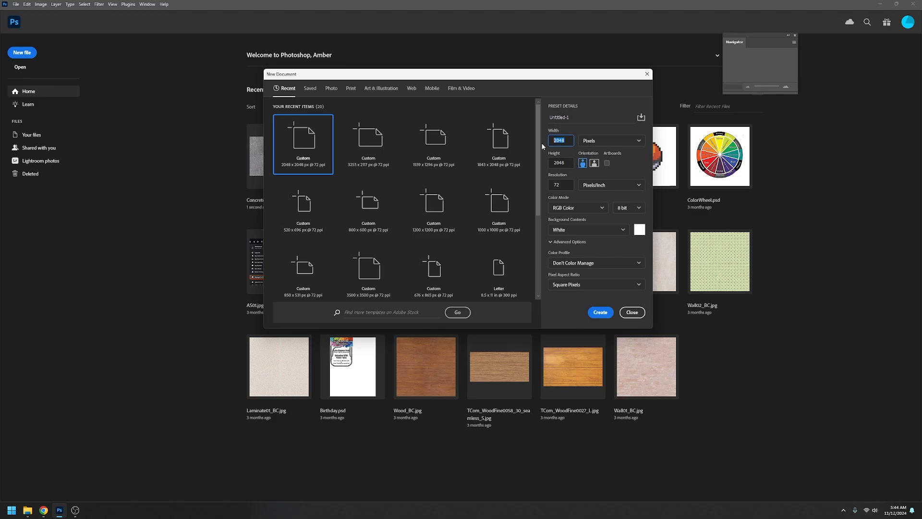
pyautogui.click(566, 141)
pyautogui.doubleClick(566, 141)
pyautogui.write('10')
pyautogui.press('Tab')
pyautogui.write('102')
pyautogui.click(600, 312)
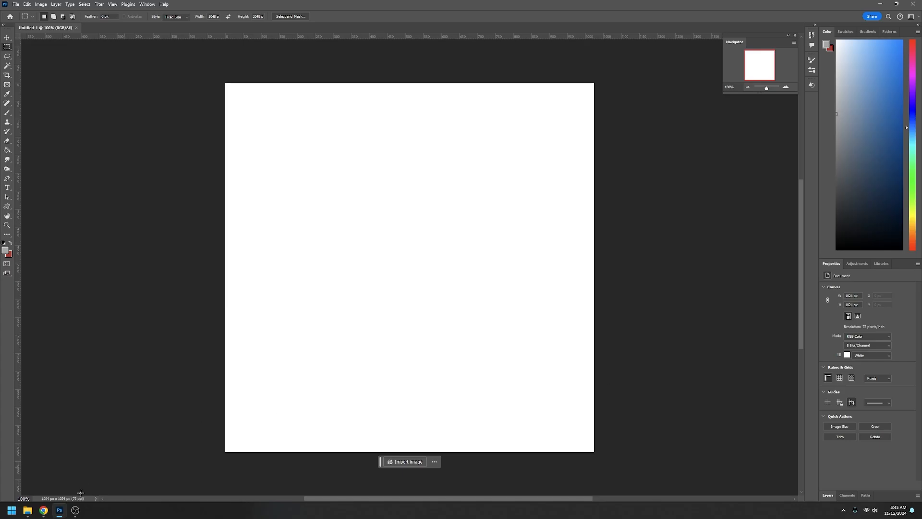
# - Open the TileableTextures folder and check the pixel dimensions of the Brick and Concrete images
pyautogui.moveTo(27, 511)
pyautogui.click(44, 472)
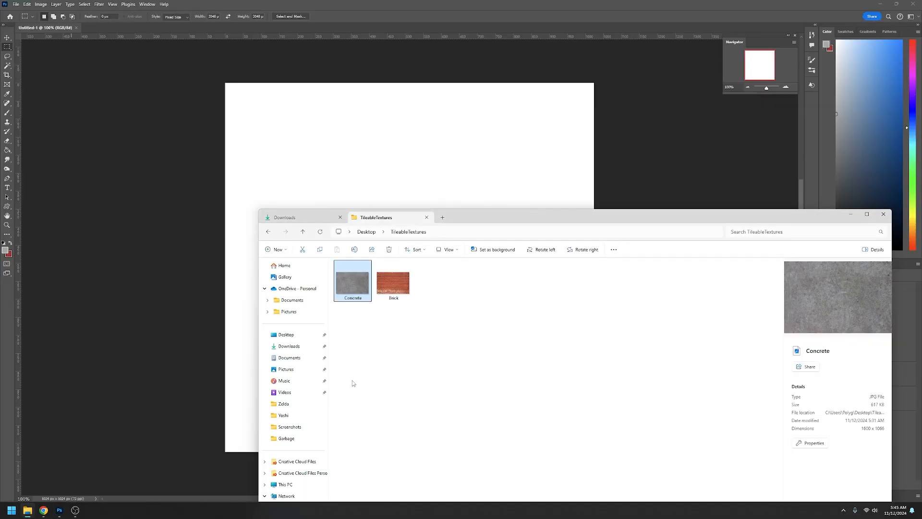
pyautogui.moveTo(480, 223); pyautogui.dragTo(400, 114)
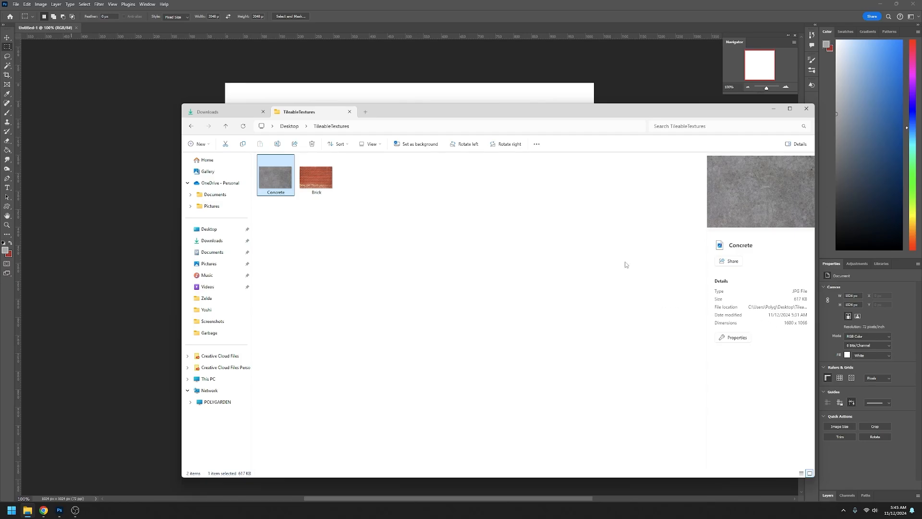
pyautogui.click(315, 182)
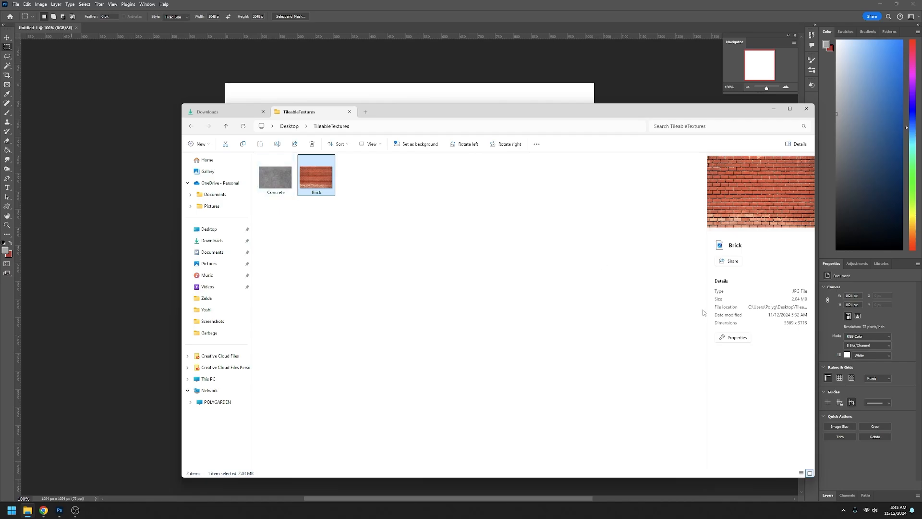
pyautogui.click(275, 177)
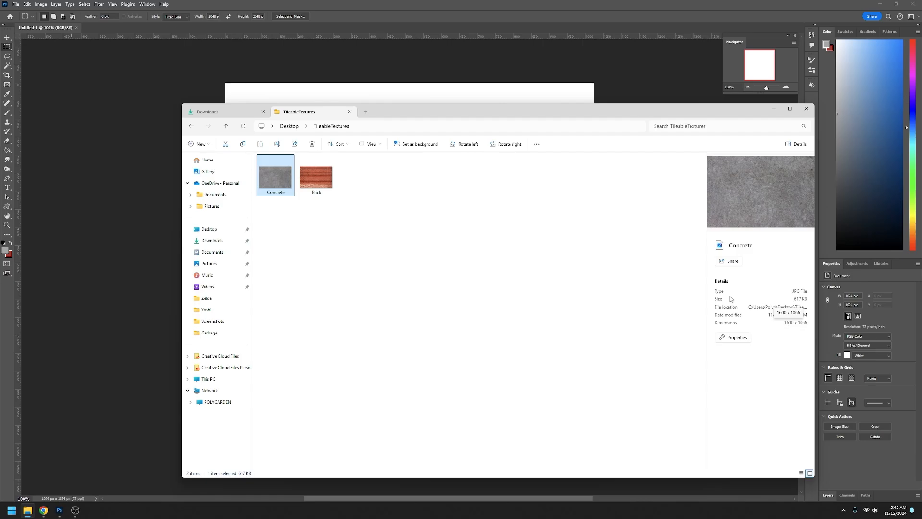
# - Try placing the Concrete image onto the blank canvas, and undo the placement
pyautogui.moveTo(377, 107); pyautogui.dragTo(586, 96)
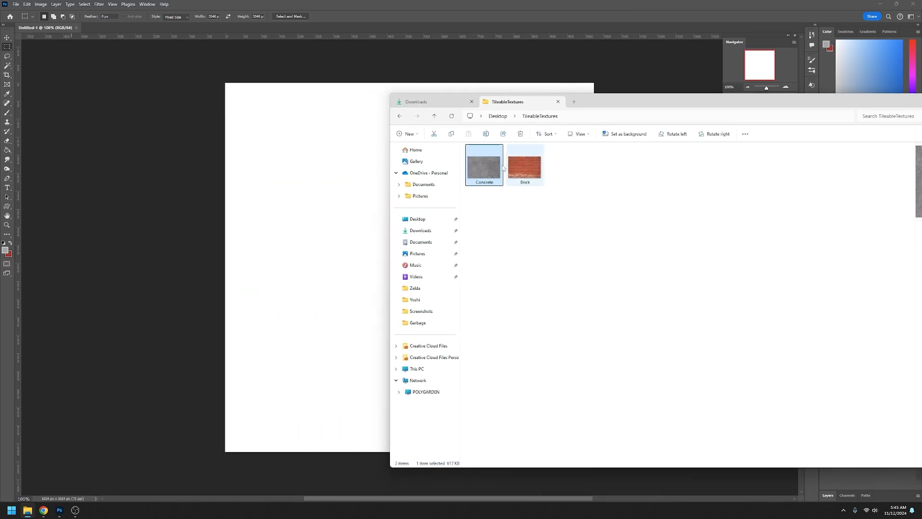
pyautogui.moveTo(485, 168); pyautogui.dragTo(367, 226)
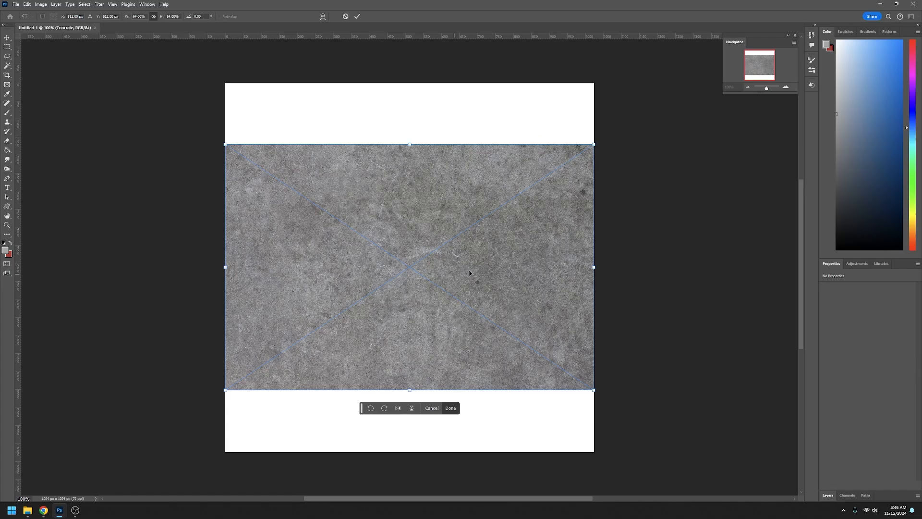
pyautogui.press('Return')
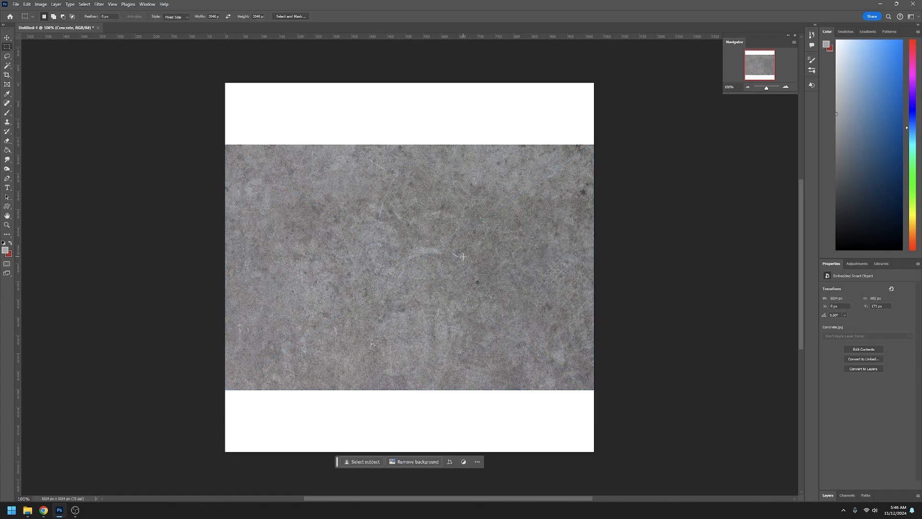
pyautogui.hotkey('ctrl', 'z')
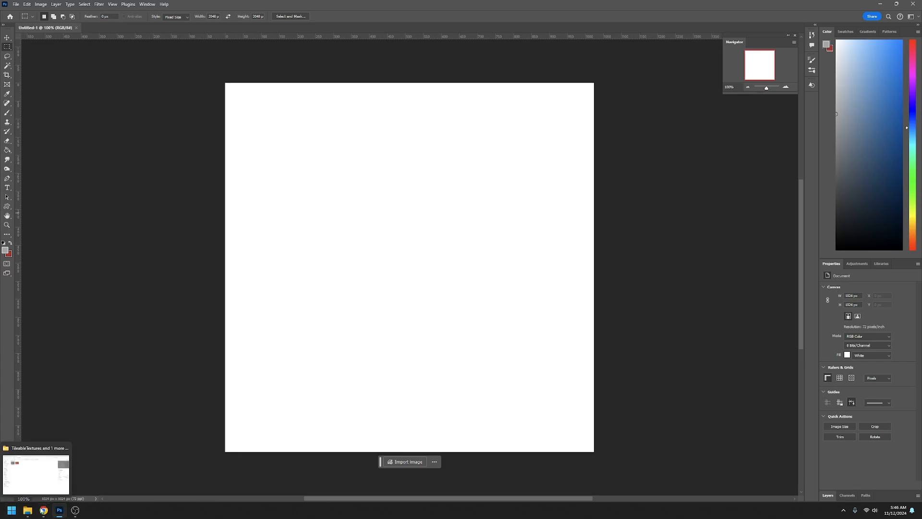
# - Open the Concrete image as a separate document and set the fixed marquee size to 1024 by 1024 px
pyautogui.click(27, 512)
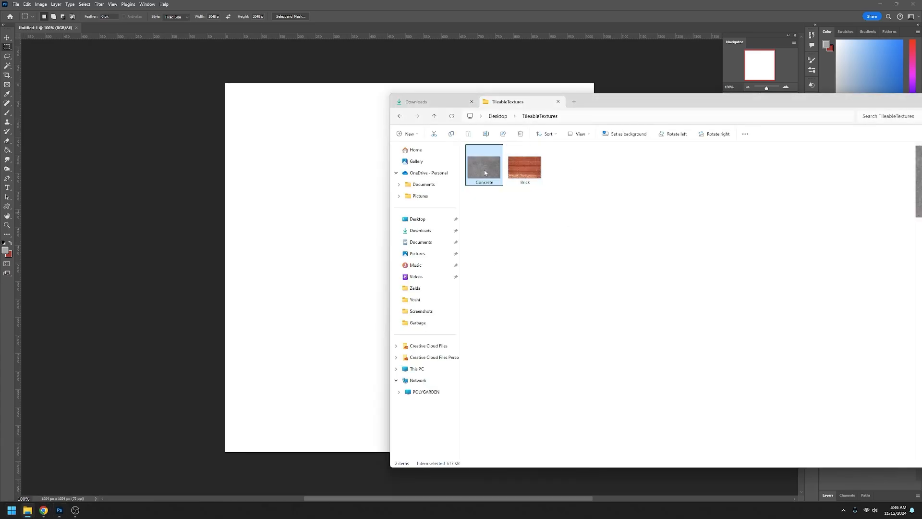
pyautogui.moveTo(484, 172); pyautogui.dragTo(113, 26)
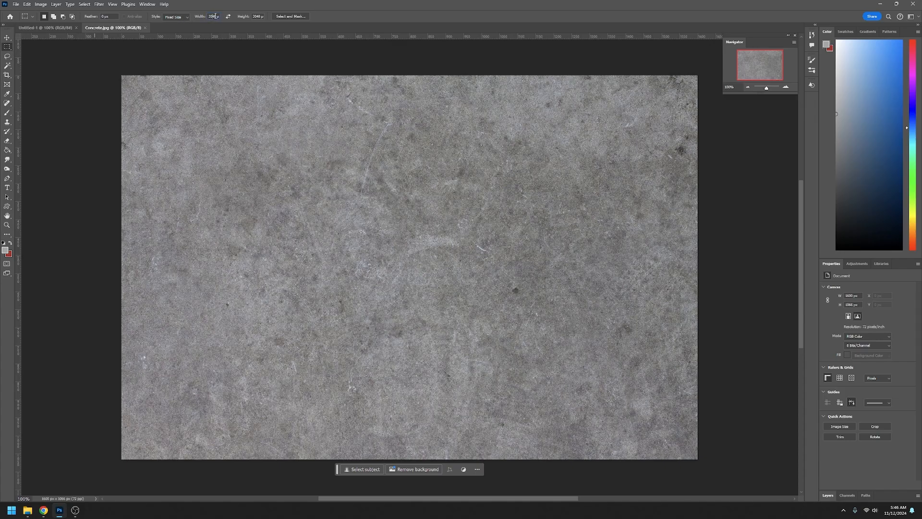
pyautogui.moveTo(215, 16); pyautogui.dragTo(173, 20)
pyautogui.write('1024')
pyautogui.press('Tab')
pyautogui.write('1024')
# - Select a 1024 px square flush with the concrete image's lower-left corner and copy it into the blank Untitled-1 document
pyautogui.moveTo(313, 166); pyautogui.dragTo(158, 109)
pyautogui.moveTo(224, 147); pyautogui.dragTo(493, 173)
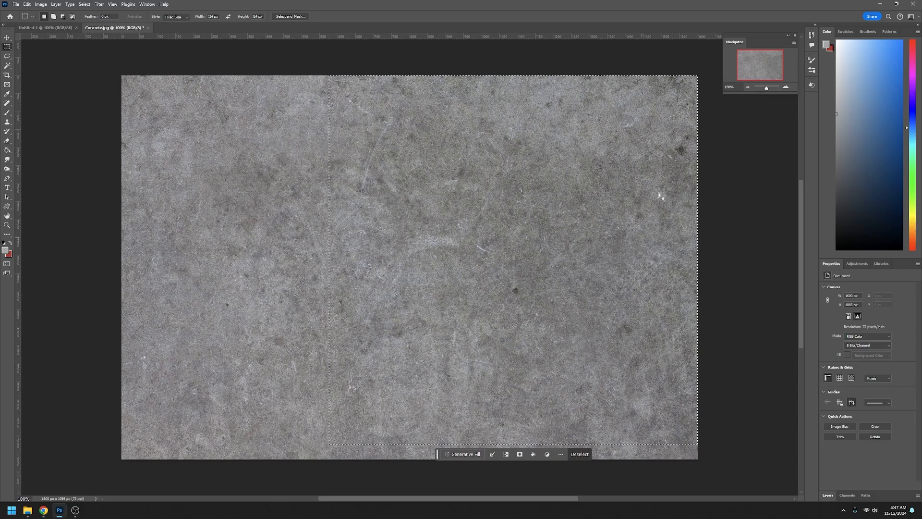
pyautogui.moveTo(543, 218); pyautogui.dragTo(330, 234)
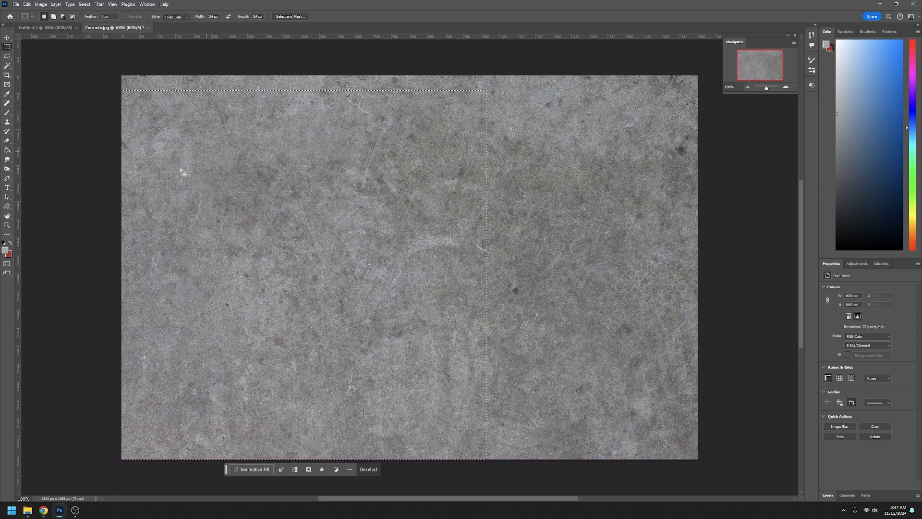
pyautogui.moveTo(272, 188)
pyautogui.mouseDown()
pyautogui.moveTo(315, 188)
pyautogui.moveTo(275, 187)
pyautogui.mouseUp()
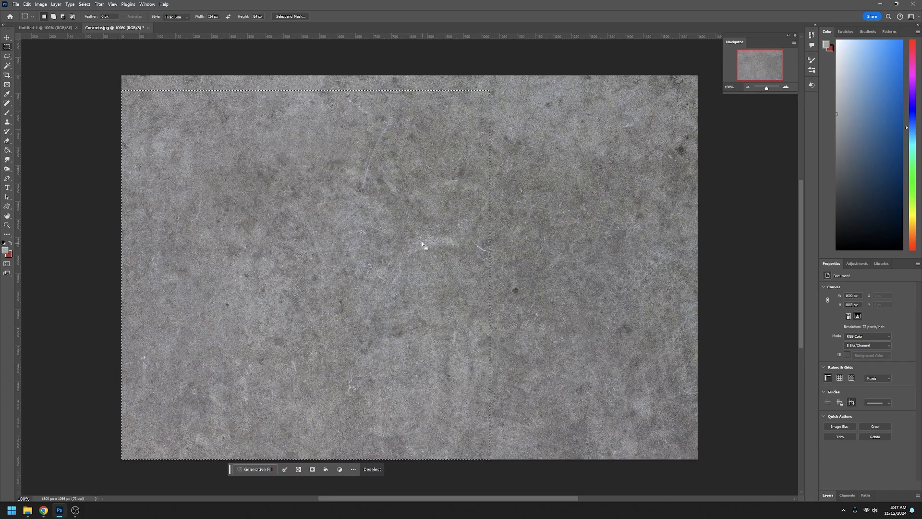
pyautogui.click(29, 27)
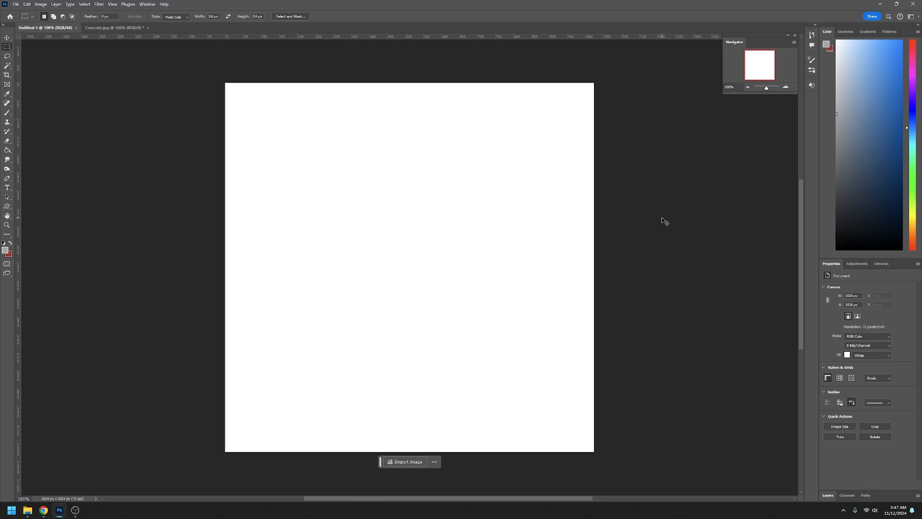
pyautogui.hotkey('ctrl', 'v')
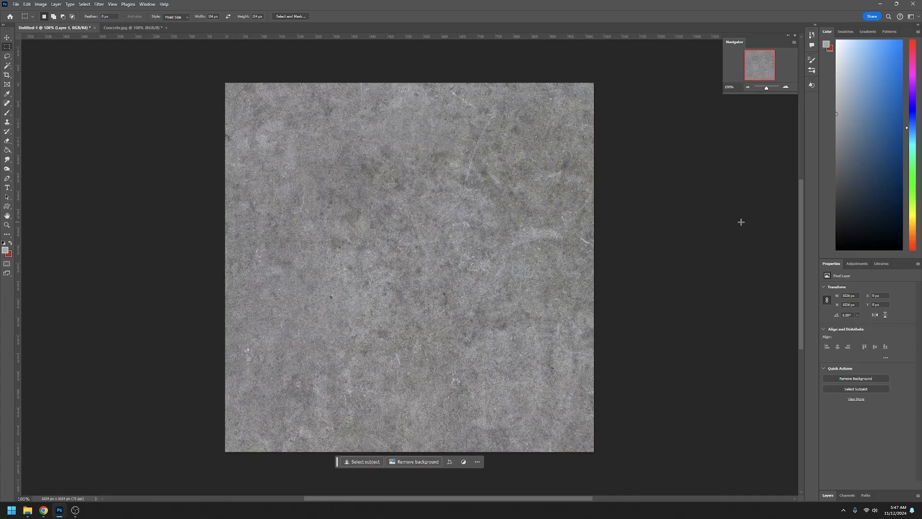
# - Duplicate the pasted concrete layer and hide the original Layer 1
pyautogui.click(827, 495)
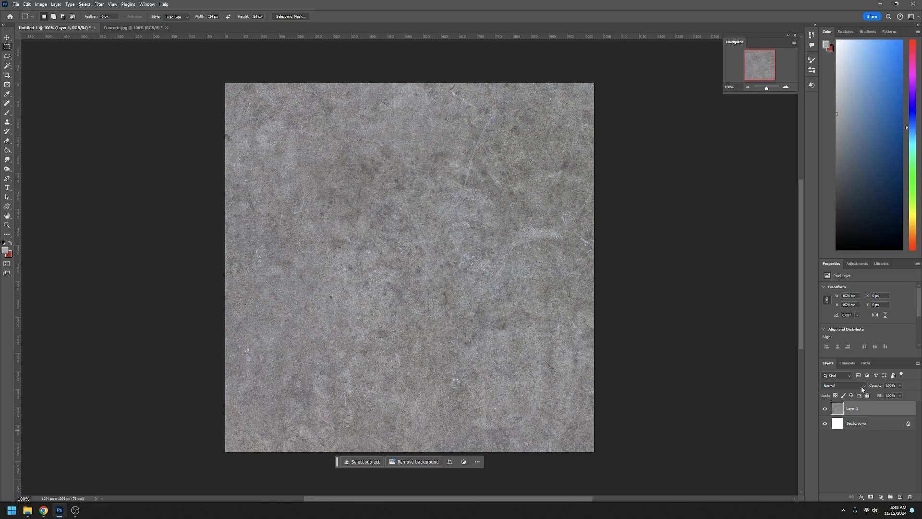
pyautogui.rightClick(855, 412)
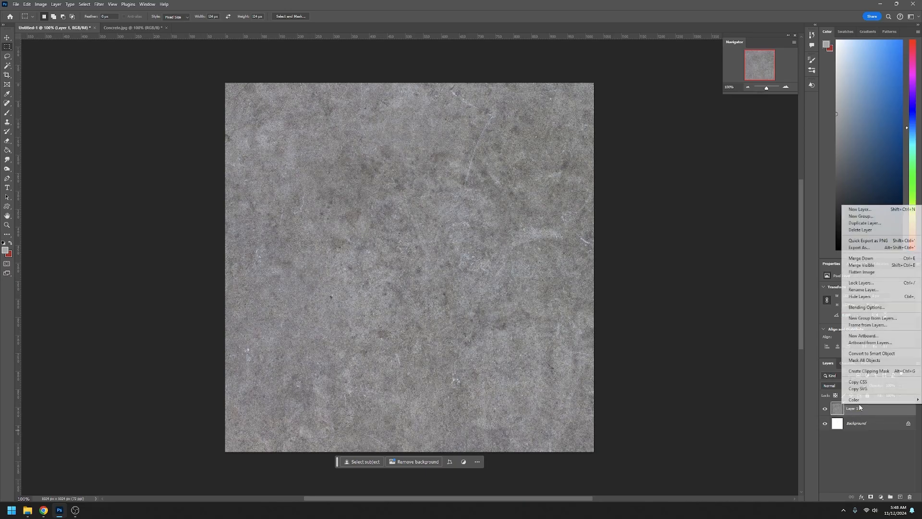
pyautogui.click(886, 223)
pyautogui.press('Return')
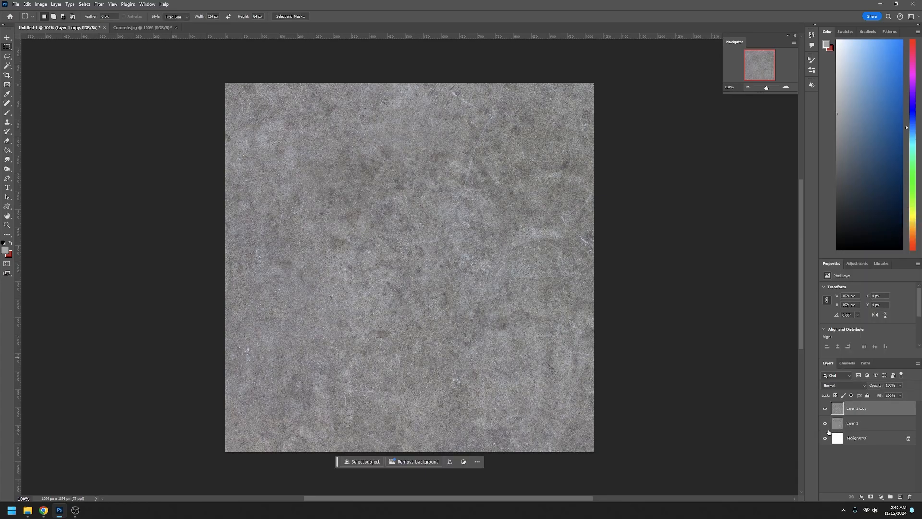
pyautogui.click(825, 423)
# - Apply the Offset filter to the layer copy with 512 px horizontal and 512 px vertical shift, using Wrap Around
pyautogui.click(99, 4)
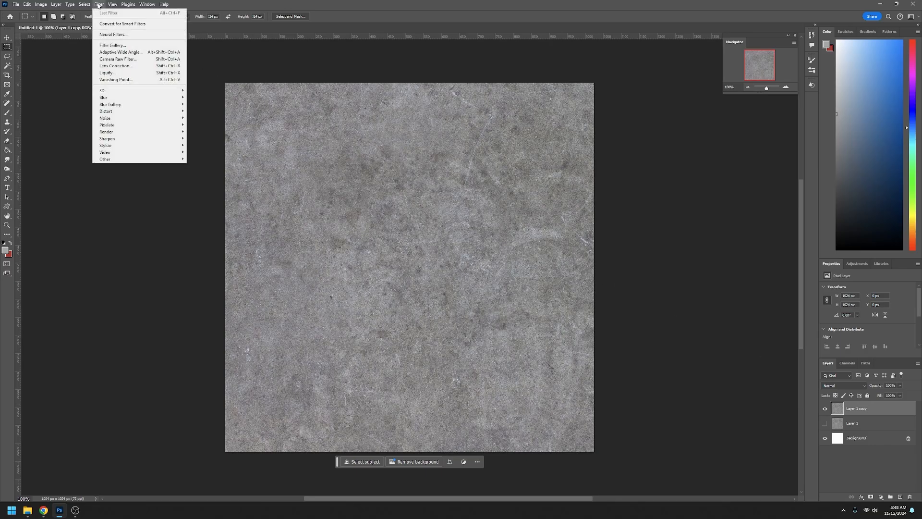
pyautogui.moveTo(111, 161)
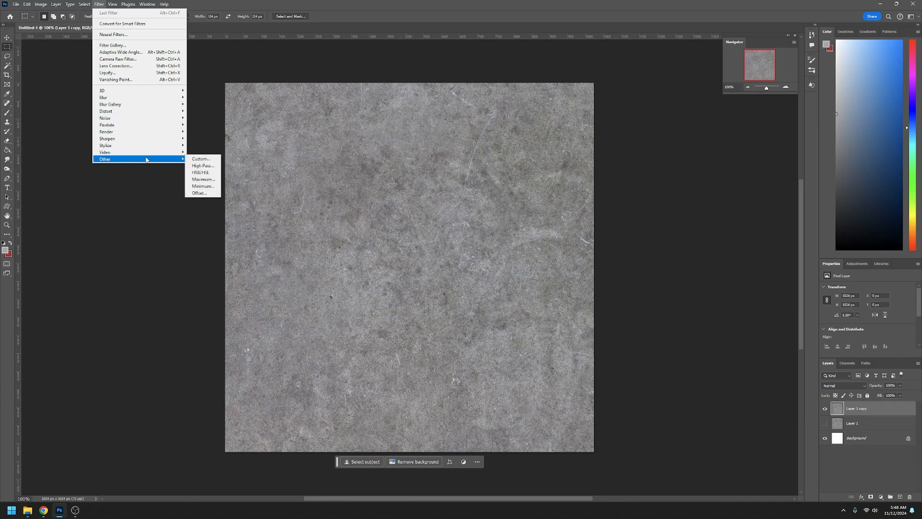
pyautogui.click(202, 194)
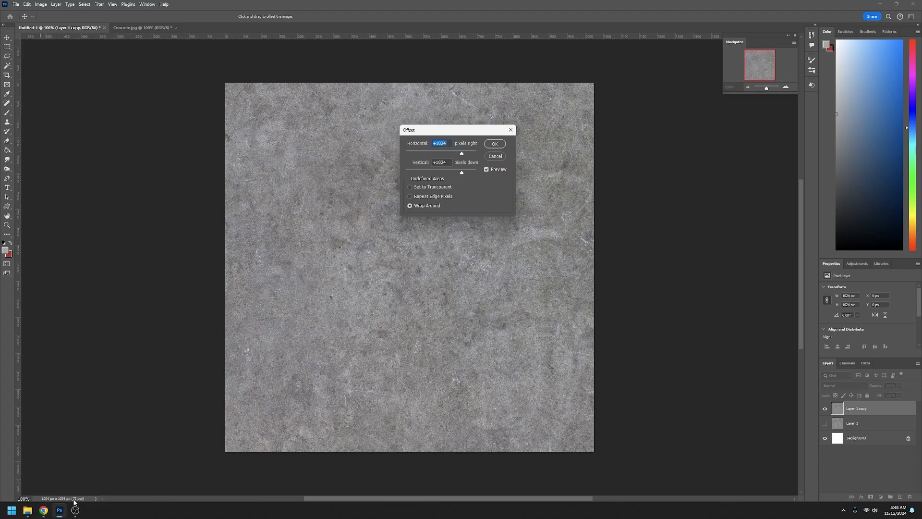
pyautogui.moveTo(446, 143); pyautogui.dragTo(438, 146)
pyautogui.write('512')
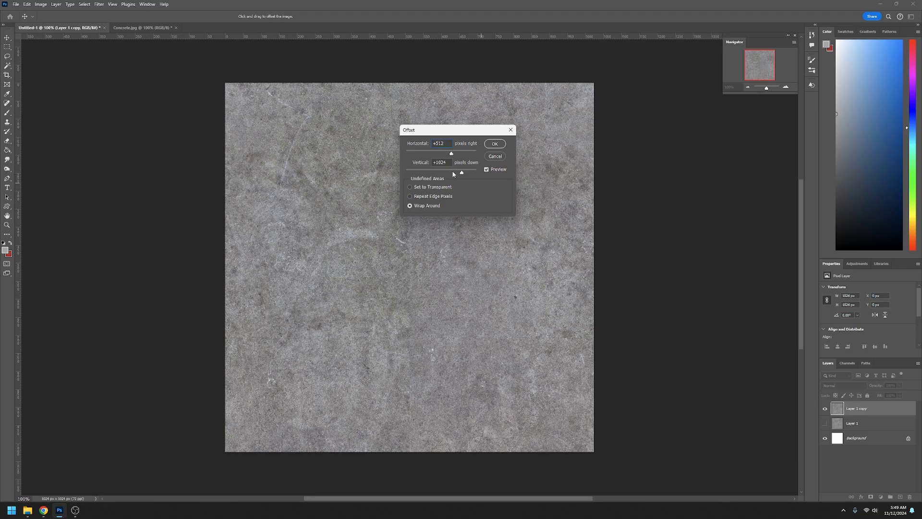
pyautogui.moveTo(449, 162); pyautogui.dragTo(435, 166)
pyautogui.write('512')
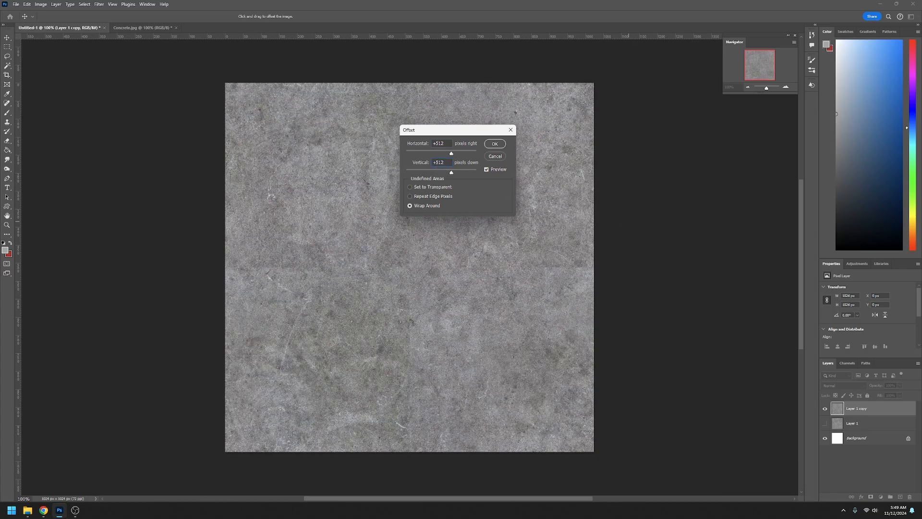
pyautogui.click(494, 144)
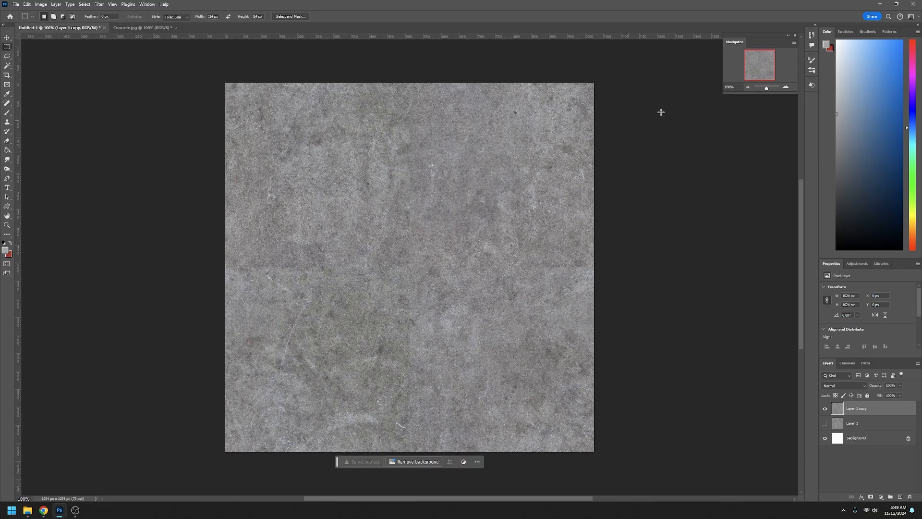
# - Lasso the lower half of the central vertical seam and replace it using Generative Fill with an empty prompt
pyautogui.moveTo(762, 89); pyautogui.dragTo(766, 88)
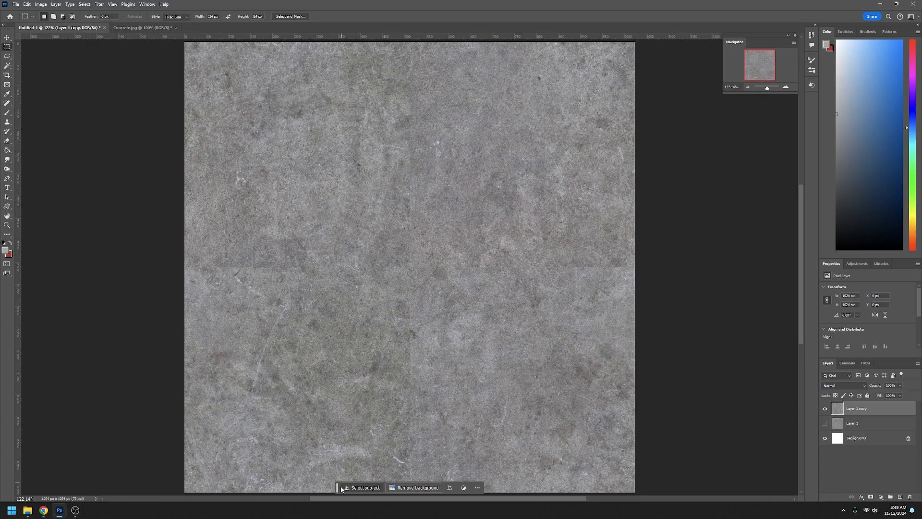
pyautogui.moveTo(341, 489); pyautogui.dragTo(687, 371)
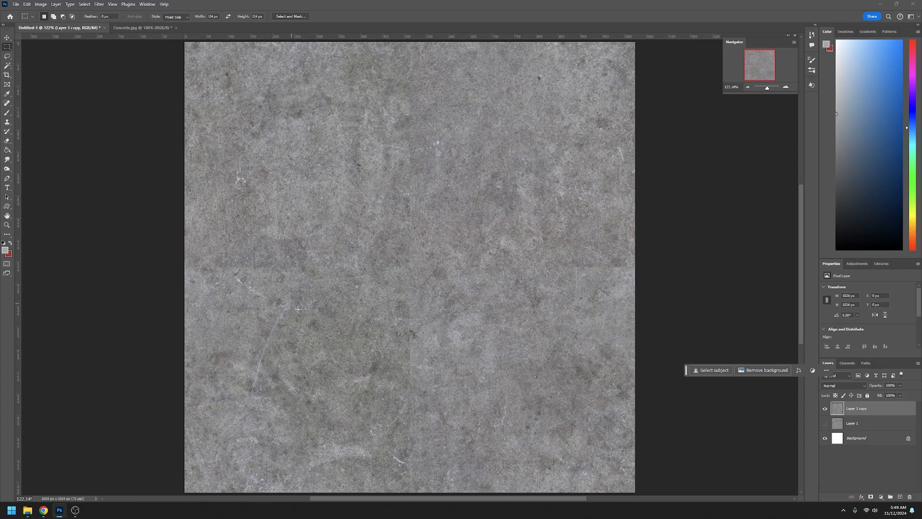
pyautogui.click(7, 57)
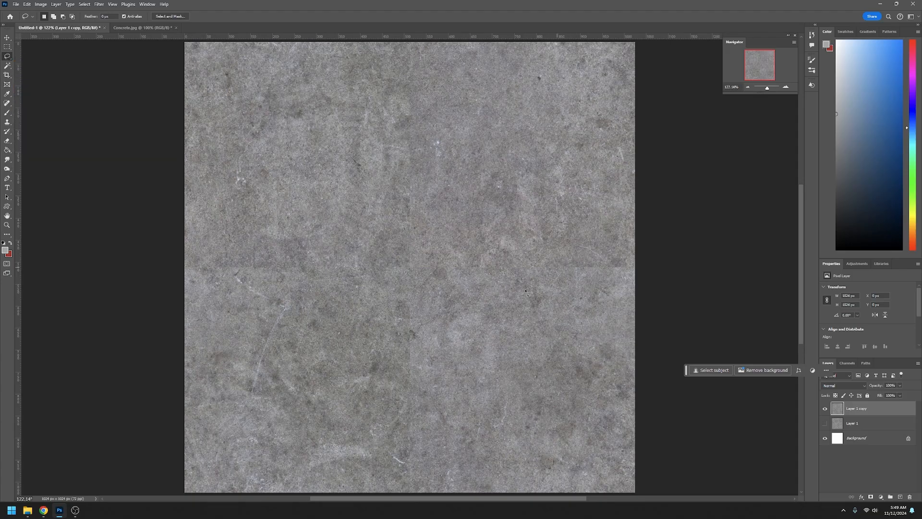
pyautogui.moveTo(419, 304)
pyautogui.mouseDown()
pyautogui.moveTo(386, 332)
pyautogui.moveTo(380, 407)
pyautogui.moveTo(399, 473)
pyautogui.moveTo(415, 482)
pyautogui.moveTo(446, 422)
pyautogui.moveTo(440, 333)
pyautogui.moveTo(413, 306)
pyautogui.mouseUp()
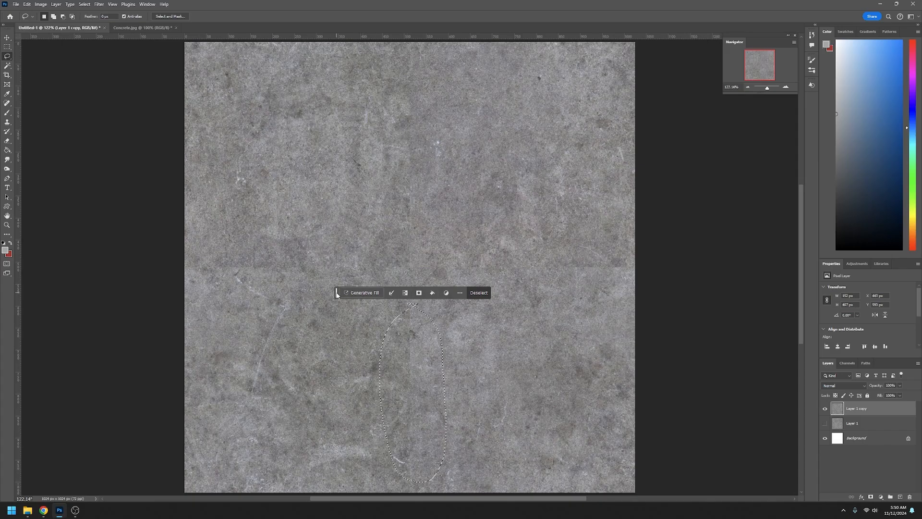
pyautogui.moveTo(337, 292); pyautogui.dragTo(531, 283)
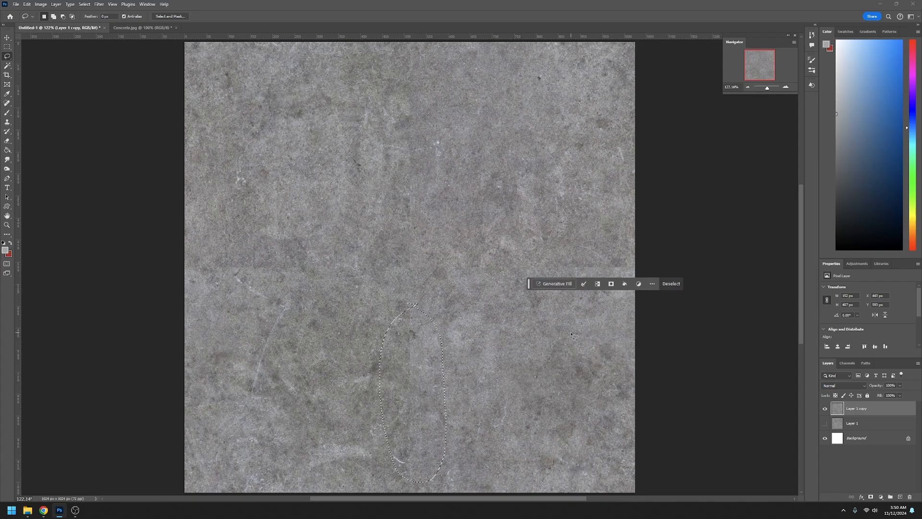
pyautogui.click(552, 284)
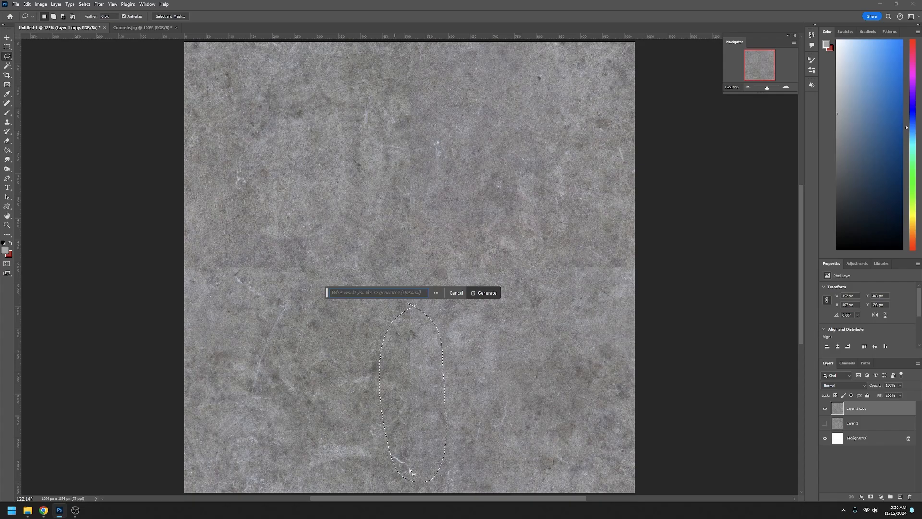
pyautogui.click(486, 293)
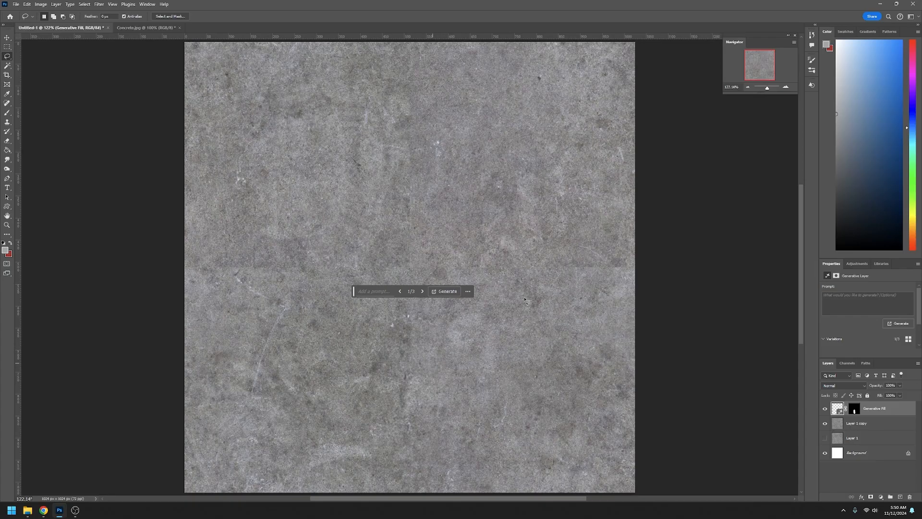
# - Delete the Generative Fill layer that covers the lower half of the central vertical seam
pyautogui.moveTo(767, 88); pyautogui.dragTo(760, 83)
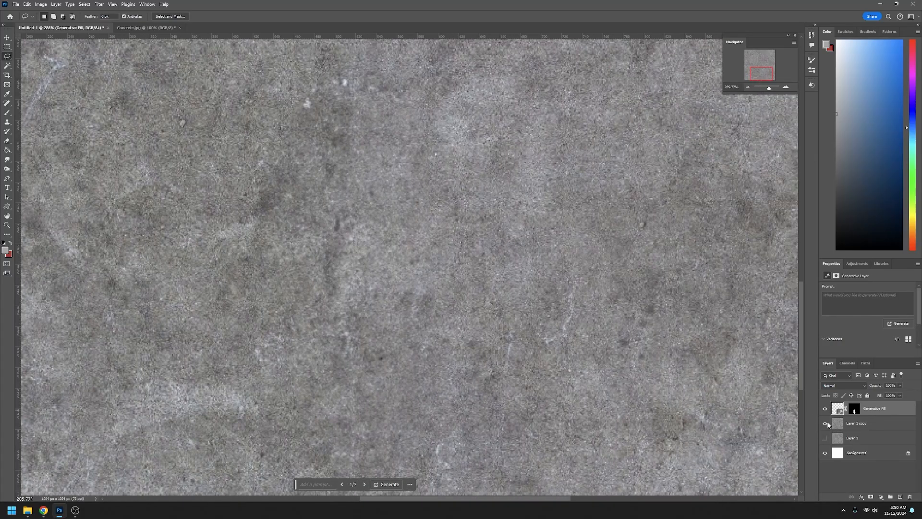
pyautogui.click(909, 498)
pyautogui.click(421, 184)
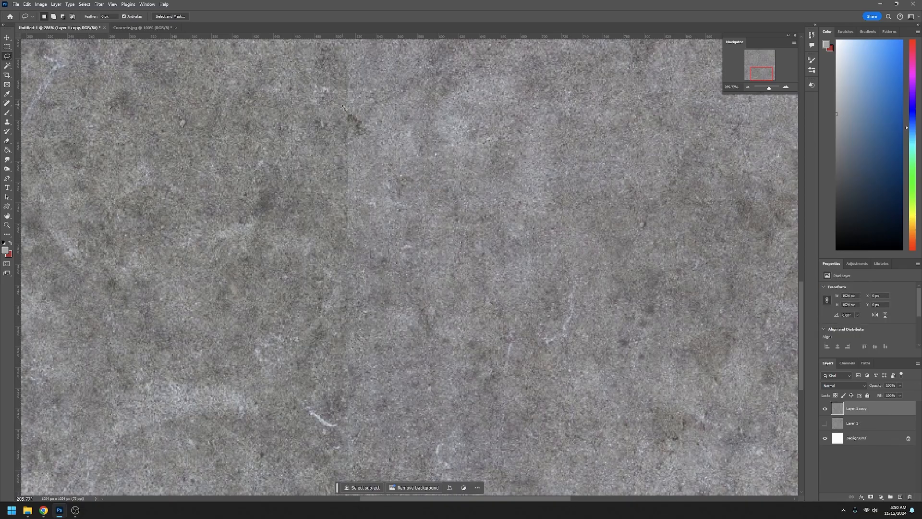
# - Lasso a section of the lower vertical seam about 194 px tall, replace it with an unprompted Generative Fill, and merge it into Layer 1 copy
pyautogui.moveTo(340, 118)
pyautogui.mouseDown()
pyautogui.moveTo(343, 277)
pyautogui.moveTo(380, 192)
pyautogui.mouseUp()
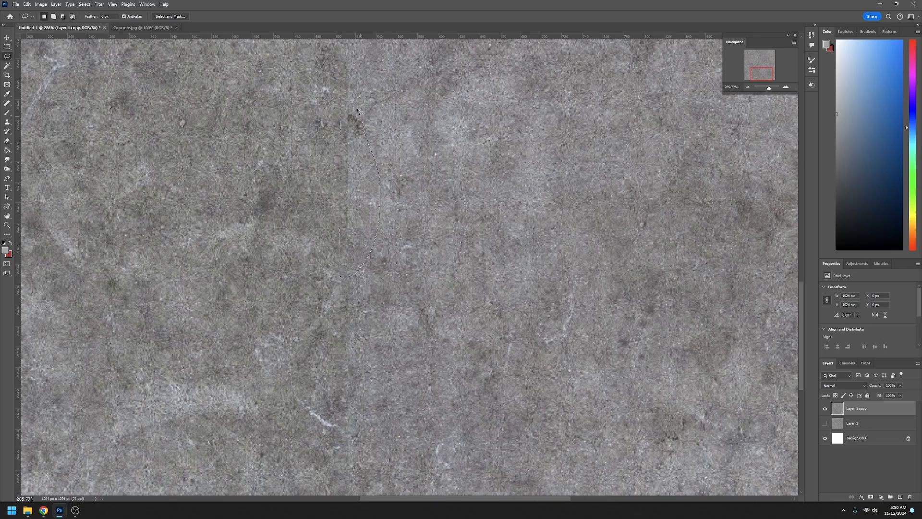
pyautogui.moveTo(347, 83); pyautogui.dragTo(339, 91)
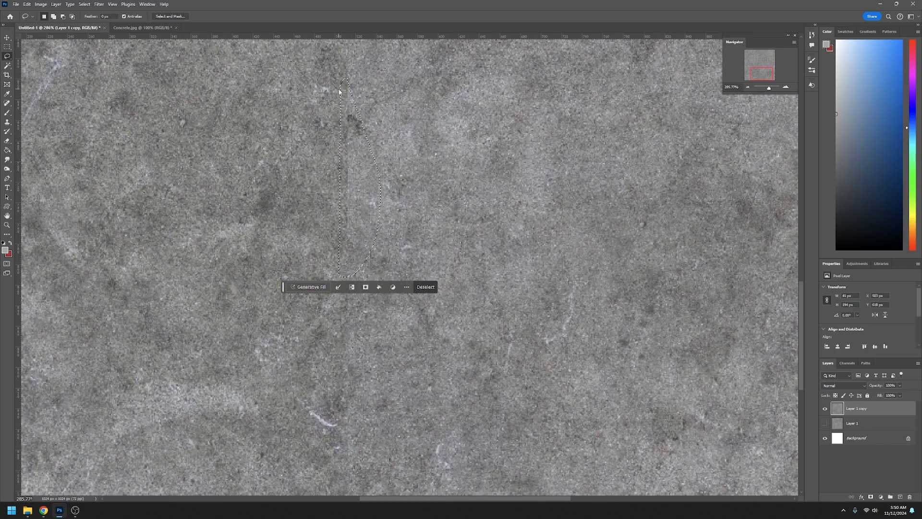
pyautogui.click(306, 288)
pyautogui.click(422, 287)
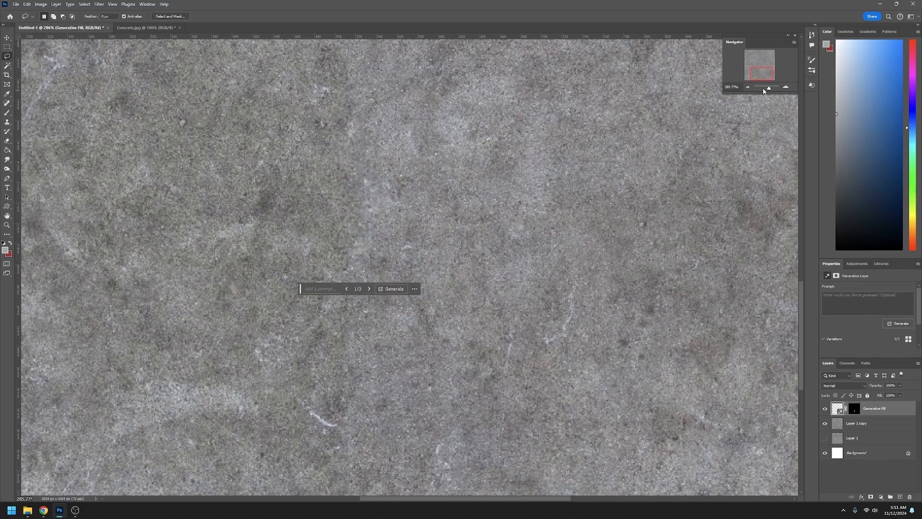
pyautogui.moveTo(769, 90); pyautogui.dragTo(767, 89)
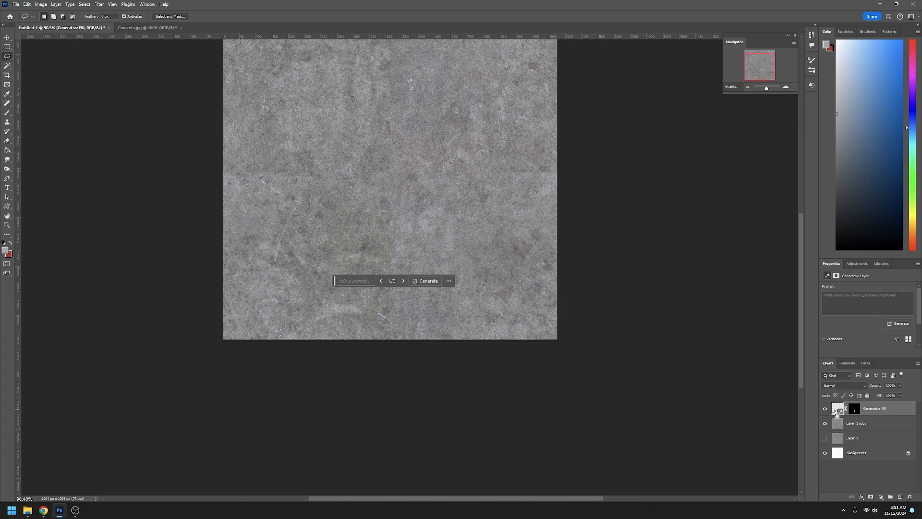
pyautogui.press('Delete')
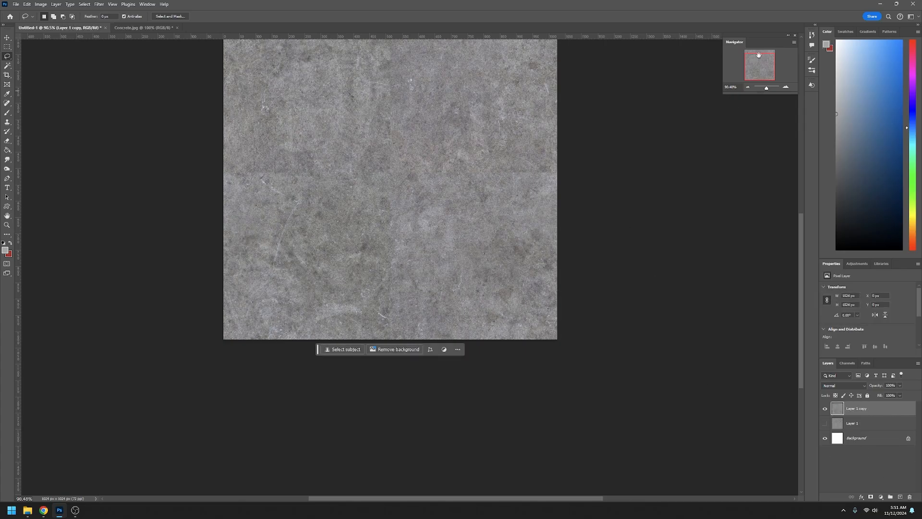
# - Lasso the right end of the horizontal seam, about 215 px wide, replace it with an unprompted Generative Fill and merge it into Layer 1 copy
pyautogui.moveTo(523, 166)
pyautogui.mouseDown()
pyautogui.moveTo(490, 172)
pyautogui.moveTo(504, 181)
pyautogui.moveTo(553, 171)
pyautogui.mouseUp()
pyautogui.click(464, 191)
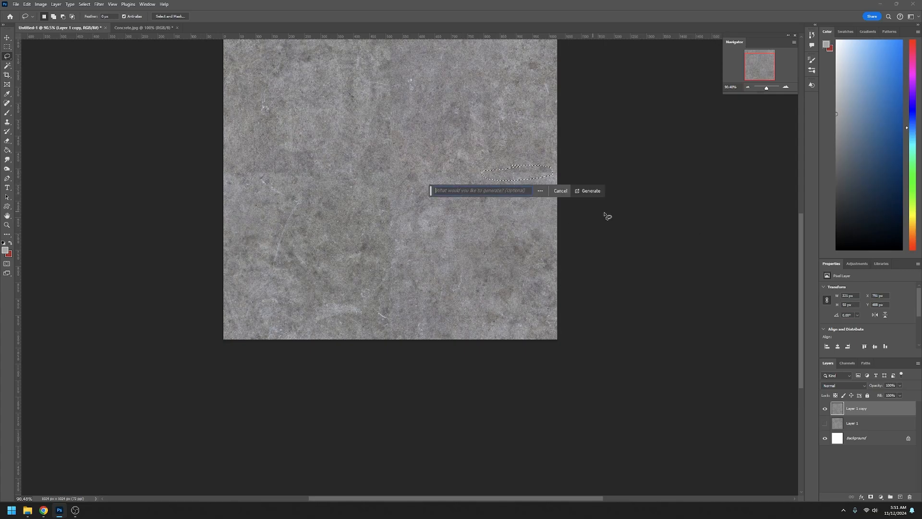
pyautogui.click(587, 191)
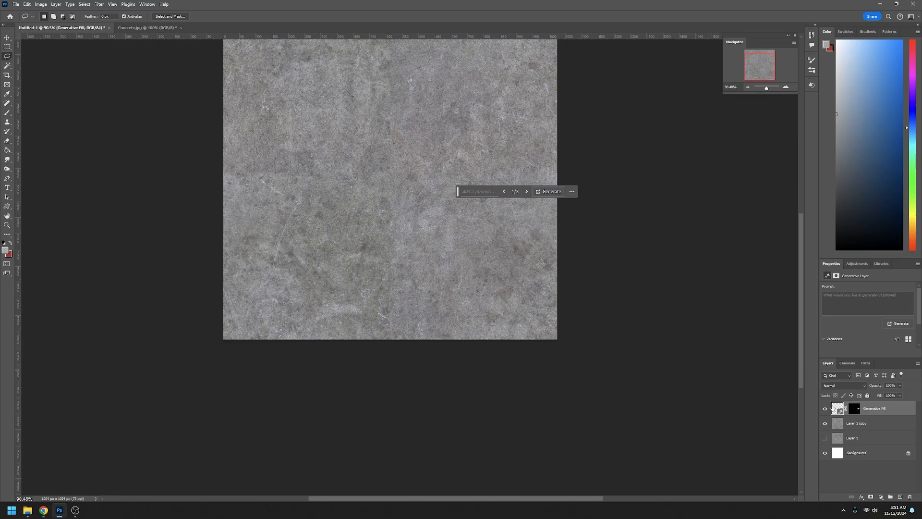
pyautogui.press('Delete')
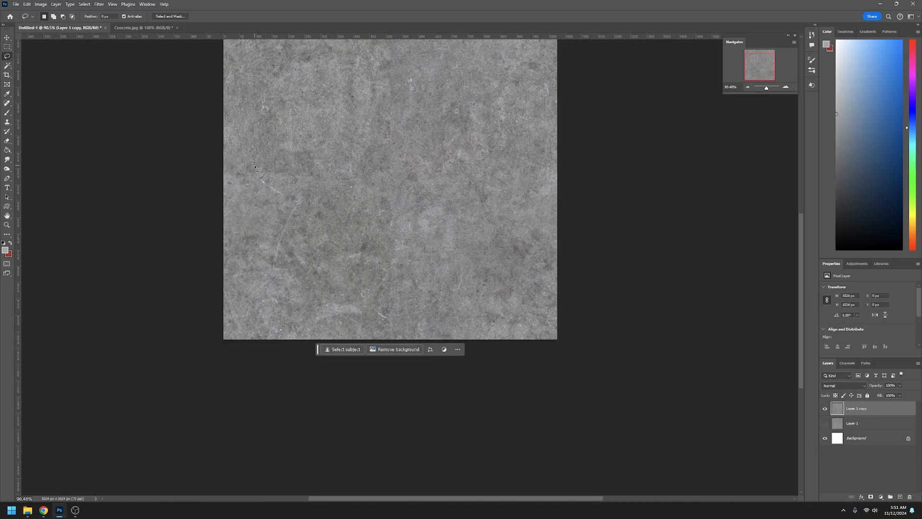
# - Lasso the left end of the horizontal seam, about 286 px wide, replace it with an unprompted Generative Fill and merge it into Layer 1 copy
pyautogui.moveTo(258, 166); pyautogui.dragTo(236, 173)
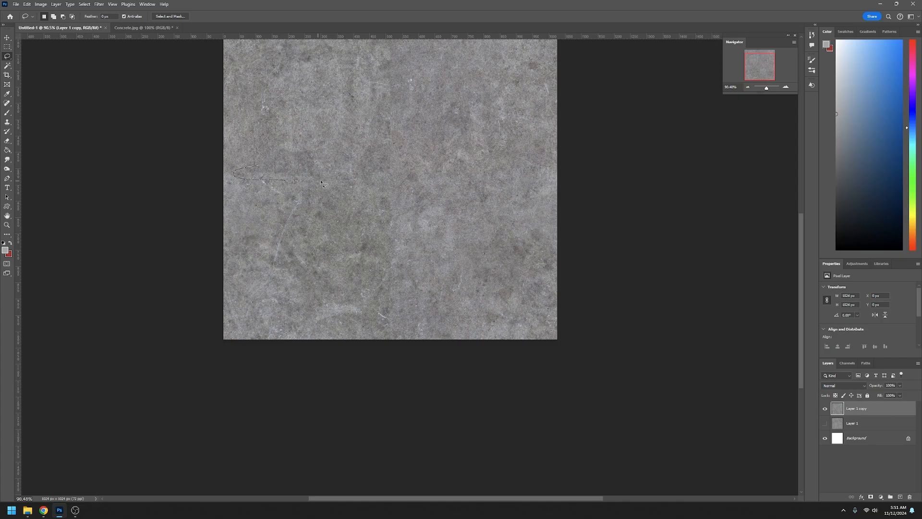
pyautogui.moveTo(322, 182)
pyautogui.mouseDown()
pyautogui.moveTo(297, 163)
pyautogui.moveTo(245, 166)
pyautogui.mouseUp()
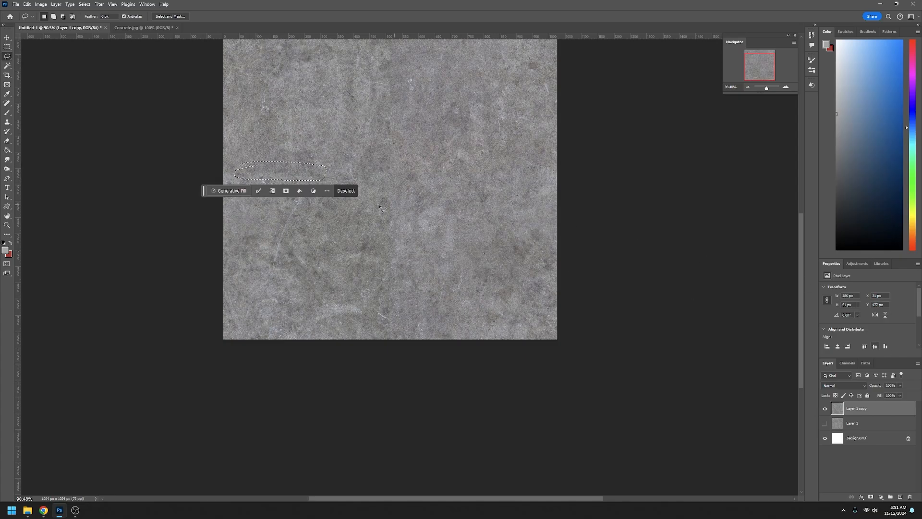
pyautogui.click(223, 191)
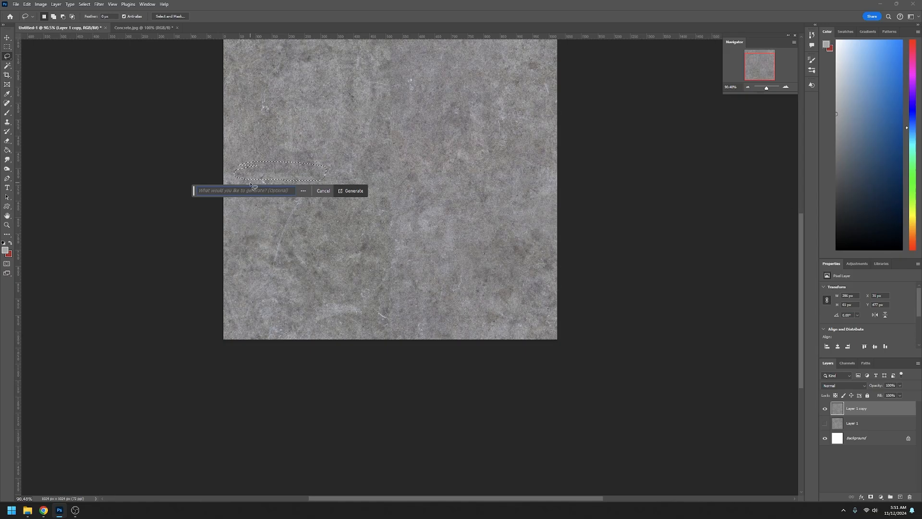
pyautogui.click(353, 191)
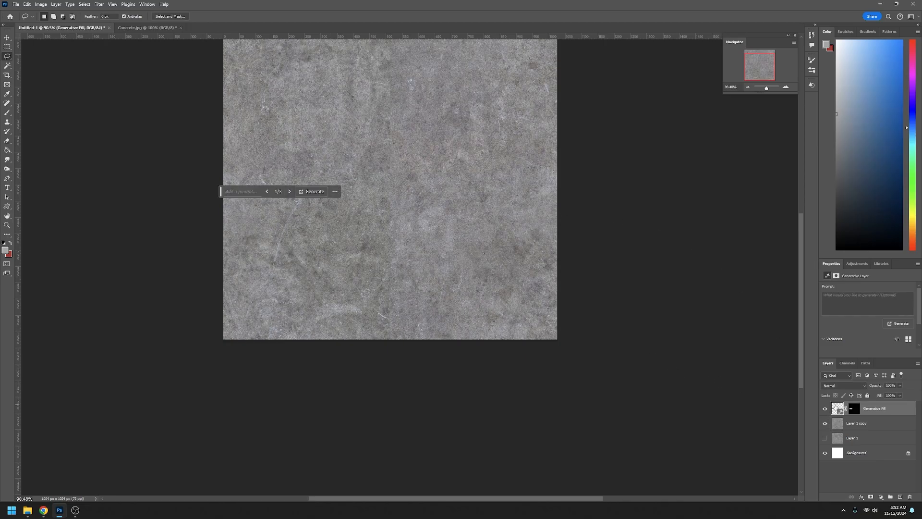
pyautogui.press('Delete')
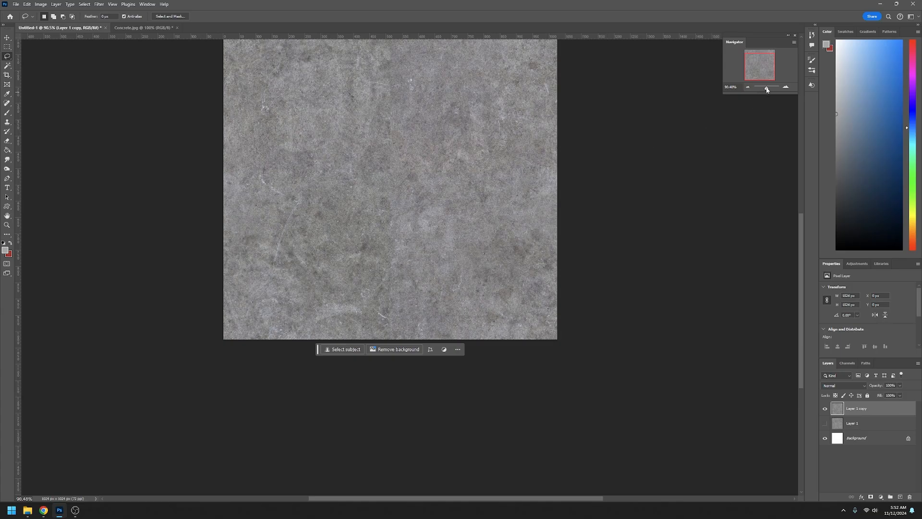
# - Choose the Clone Stamp tool and add a new empty layer above Layer 1 copy
pyautogui.moveTo(767, 88)
pyautogui.mouseDown()
pyautogui.moveTo(767, 69)
pyautogui.moveTo(746, 62)
pyautogui.moveTo(767, 89)
pyautogui.mouseUp()
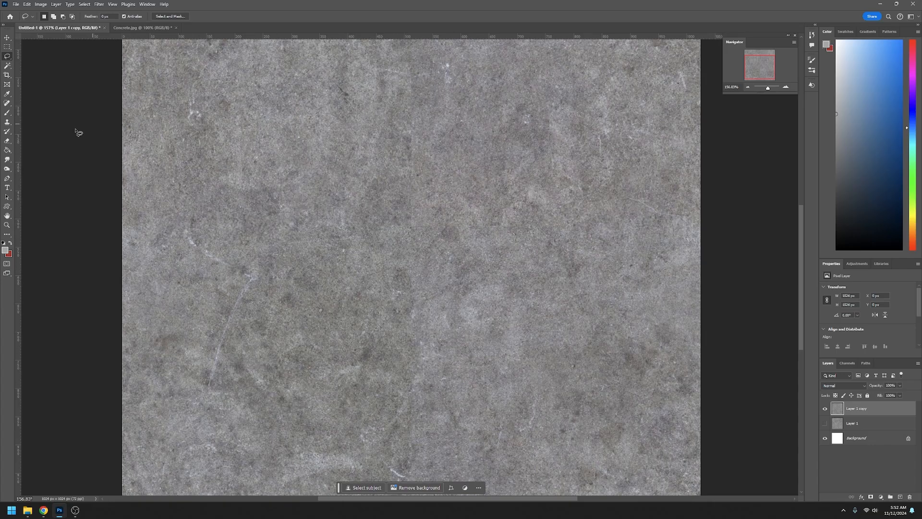
pyautogui.click(8, 124)
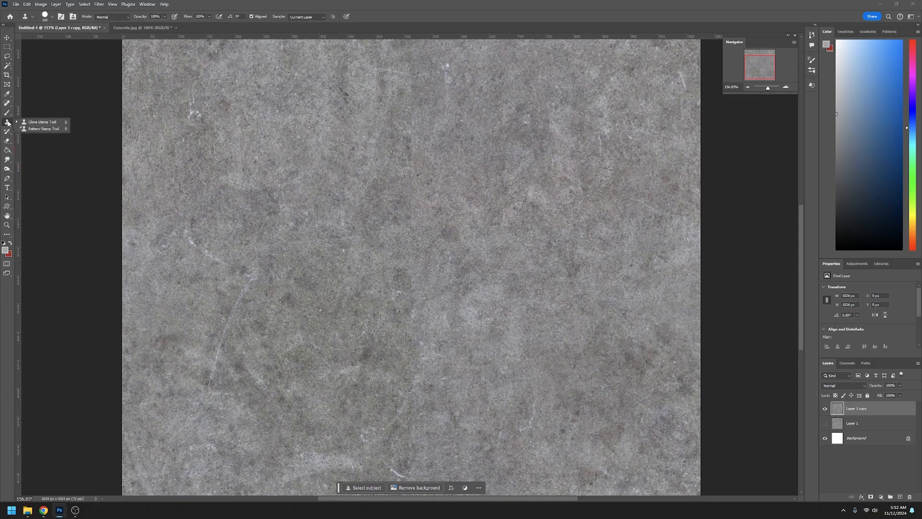
pyautogui.click(50, 125)
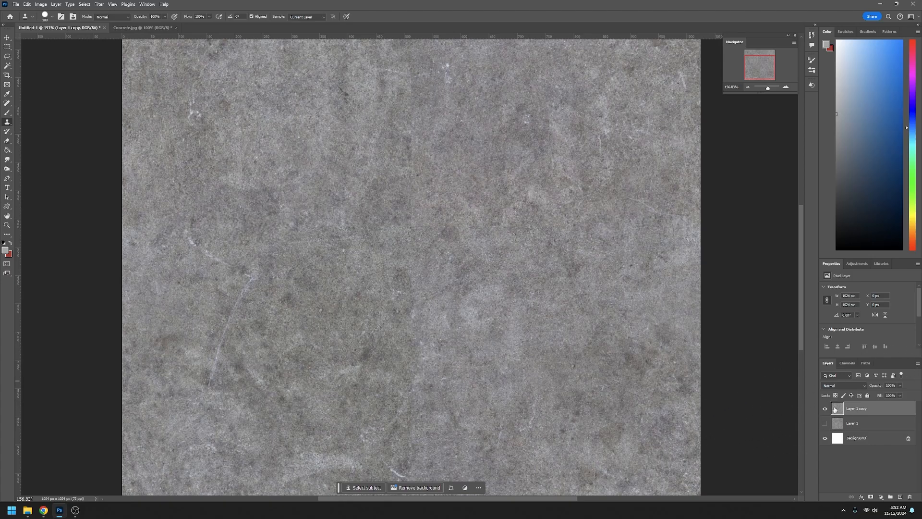
pyautogui.click(917, 364)
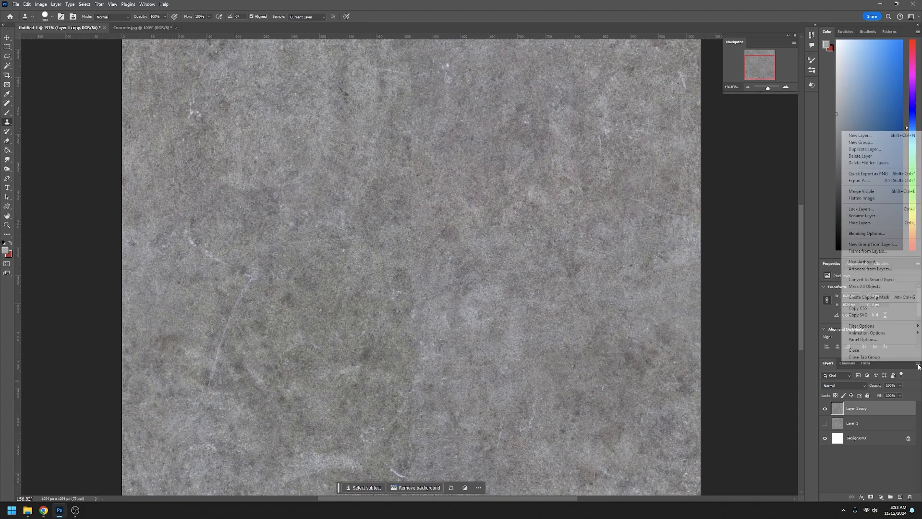
pyautogui.click(877, 138)
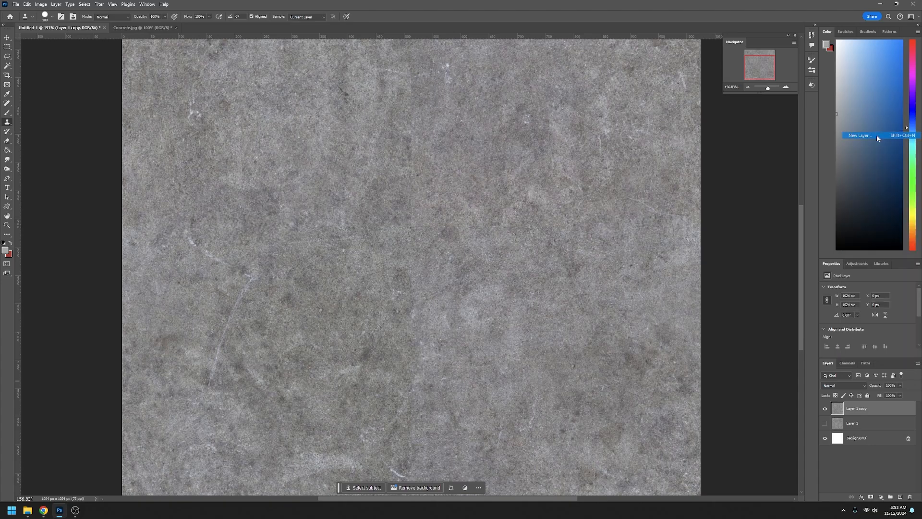
pyautogui.press('Return')
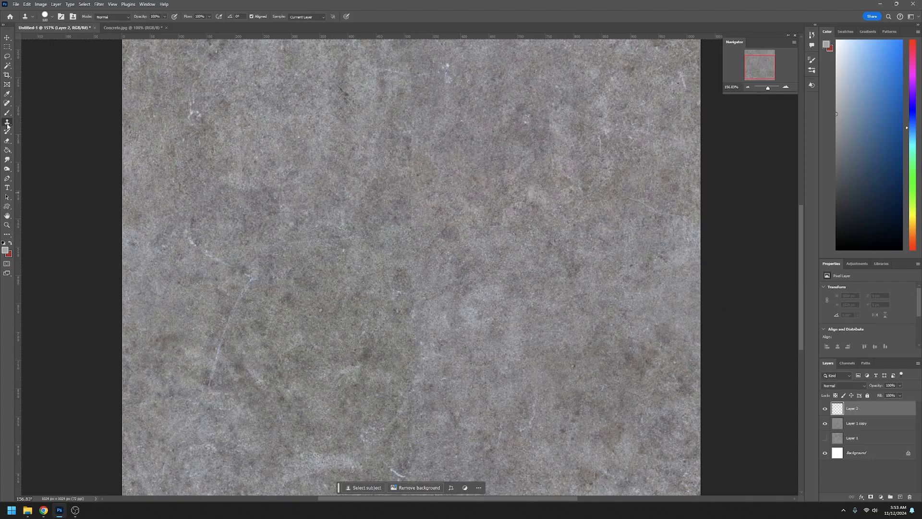
# - Set the Clone Stamp to sample Current & Below and reduce its brush size for small scratches
pyautogui.click(307, 18)
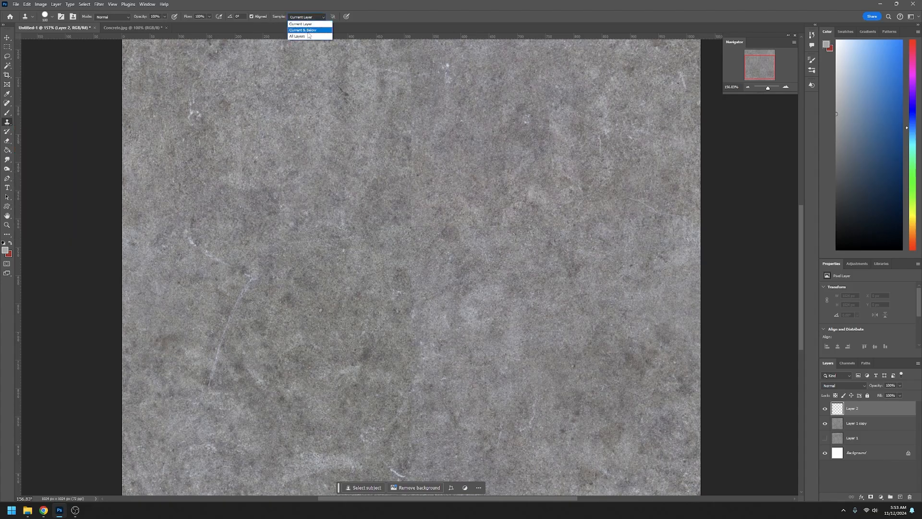
pyautogui.click(307, 30)
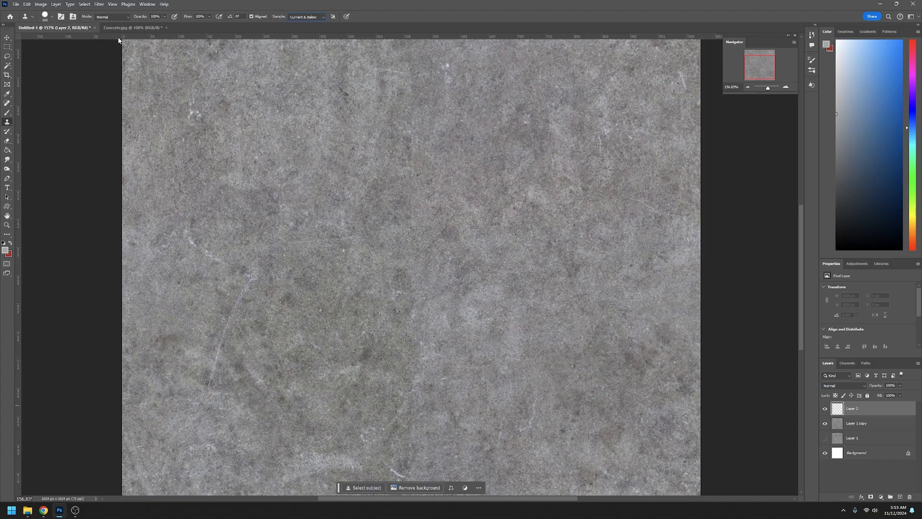
pyautogui.click(51, 18)
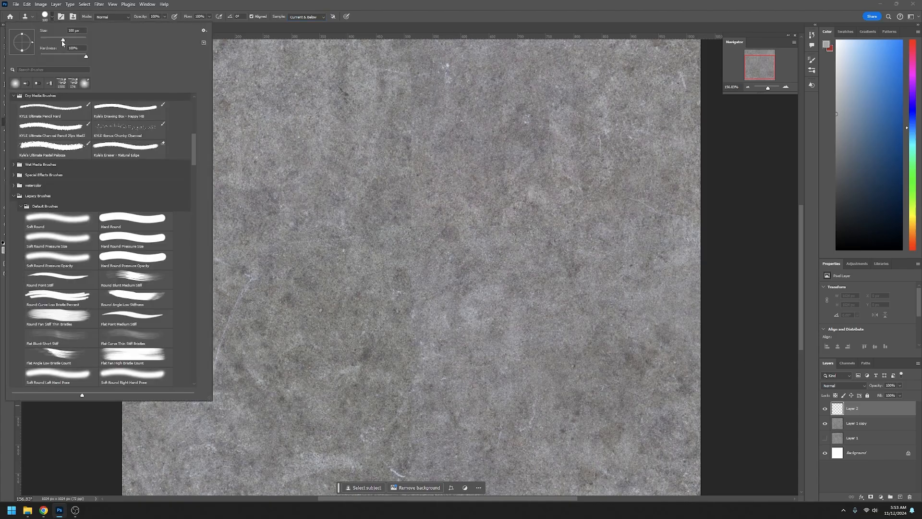
pyautogui.moveTo(62, 42)
pyautogui.mouseDown()
pyautogui.moveTo(50, 42)
pyautogui.moveTo(65, 56)
pyautogui.moveTo(52, 56)
pyautogui.mouseUp()
pyautogui.click(52, 43)
pyautogui.press('Up')
pyautogui.press('Up')
pyautogui.click(417, 25)
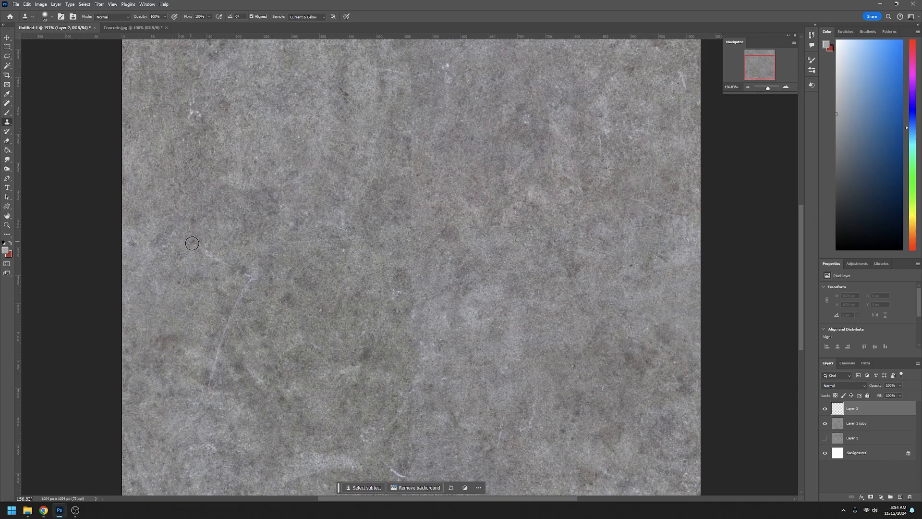
# - Clone clean concrete over the long light scratch in the texture's left half and the other distinct white marks
pyautogui.moveTo(206, 253)
pyautogui.mouseDown()
pyautogui.moveTo(253, 278)
pyautogui.moveTo(228, 317)
pyautogui.moveTo(204, 392)
pyautogui.mouseUp()
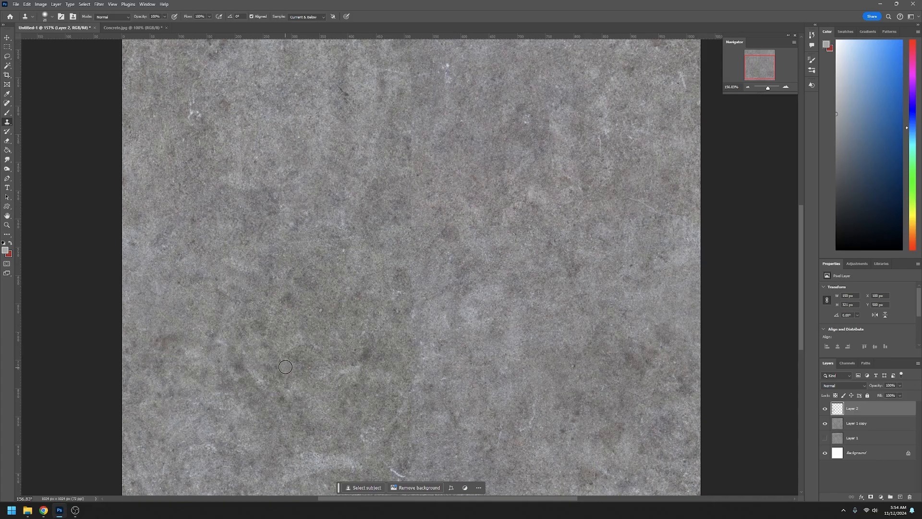
pyautogui.keyDown('alt'); pyautogui.click(489, 145); pyautogui.keyUp('alt')
pyautogui.moveTo(200, 118)
pyautogui.mouseDown()
pyautogui.moveTo(190, 112)
pyautogui.moveTo(188, 125)
pyautogui.mouseUp()
pyautogui.click(451, 65)
pyautogui.moveTo(537, 405)
pyautogui.mouseDown()
pyautogui.moveTo(533, 422)
pyautogui.moveTo(508, 430)
pyautogui.mouseUp()
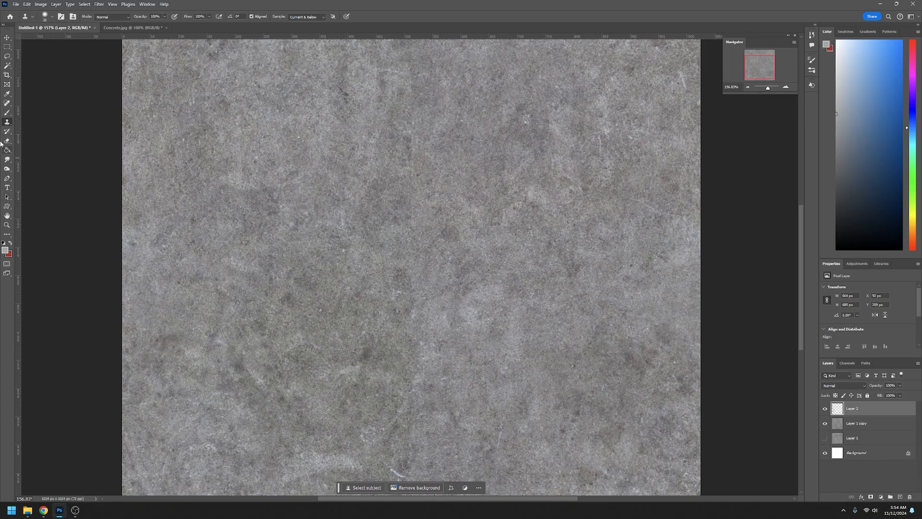
# - Heal the faint light marks near the texture's right edge using the Healing Brush with Current & Below sampling
pyautogui.click(7, 105)
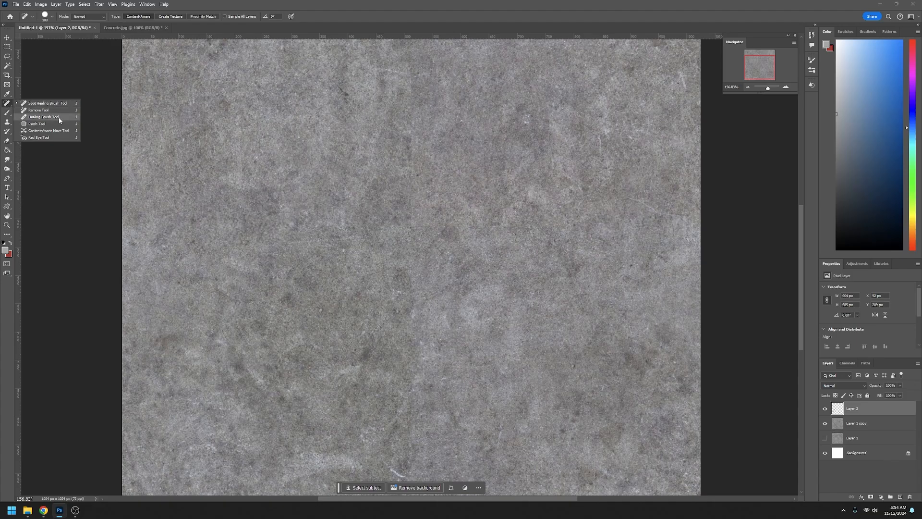
pyautogui.click(59, 118)
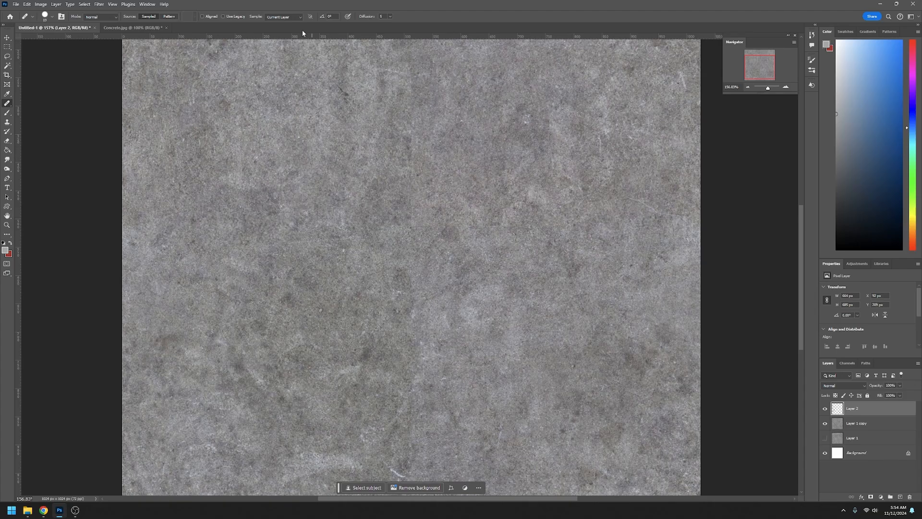
pyautogui.click(280, 18)
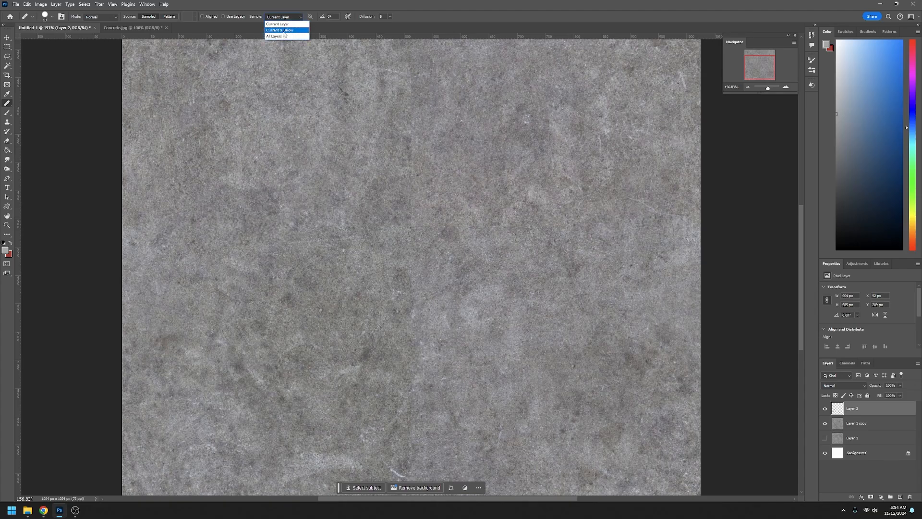
pyautogui.click(283, 31)
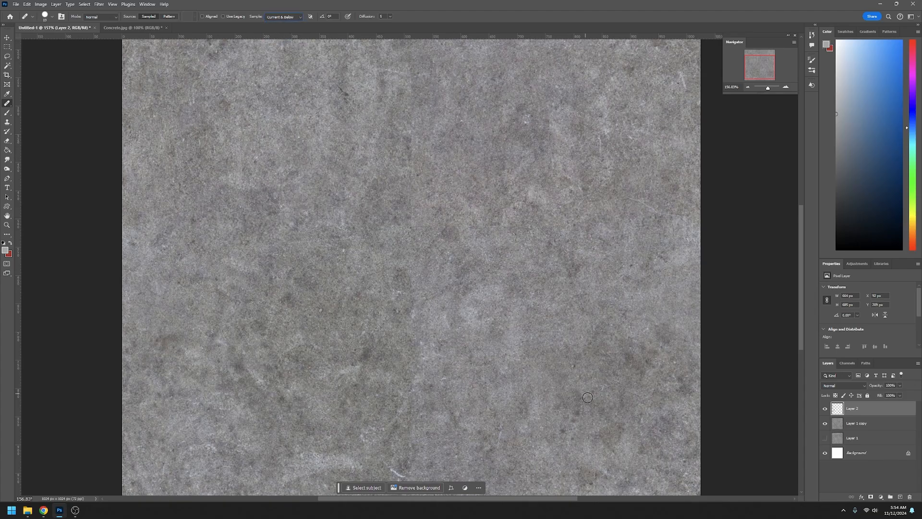
pyautogui.keyDown('alt'); pyautogui.click(632, 163); pyautogui.keyUp('alt')
pyautogui.moveTo(598, 138); pyautogui.dragTo(603, 151)
pyautogui.moveTo(664, 213); pyautogui.dragTo(682, 218)
# - Create a new 1024 x 1024 px RGB document at 72 ppi with a white background
pyautogui.click(16, 4)
pyautogui.click(21, 13)
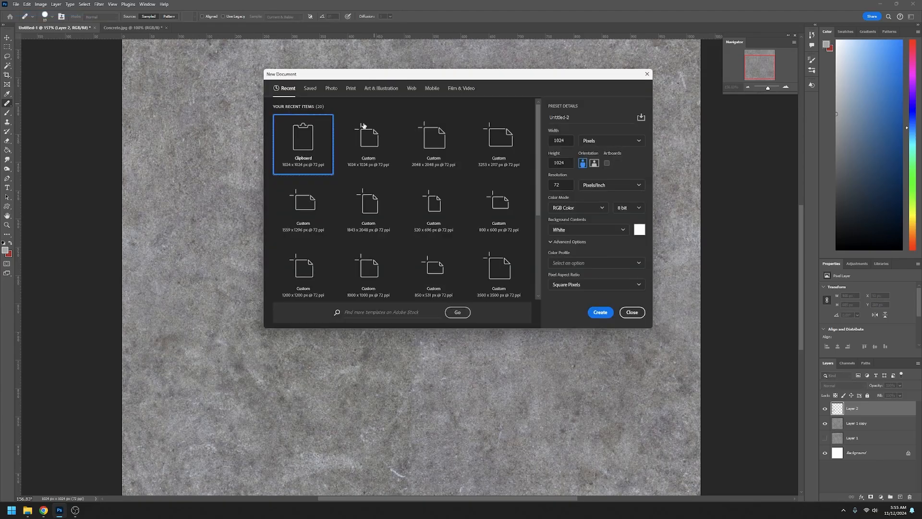
pyautogui.click(599, 312)
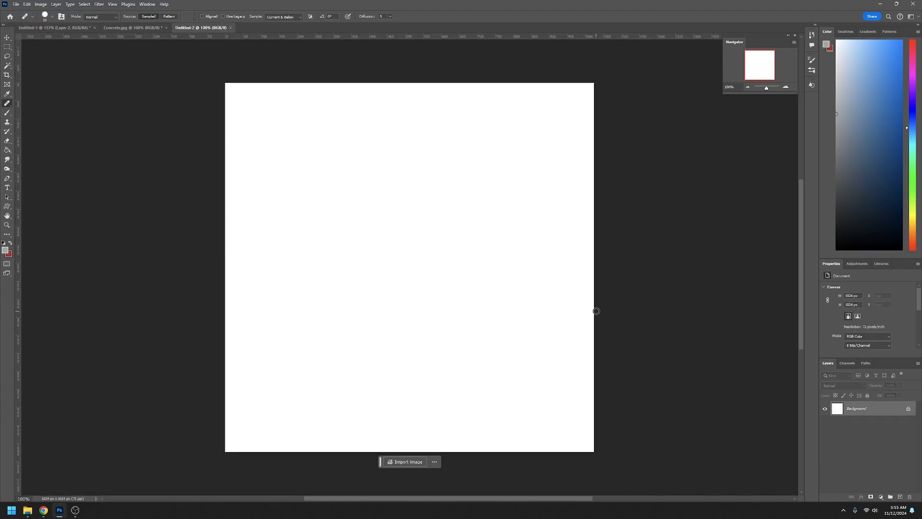
# - Make red the foreground colour and select the entire blank canvas with the fixed-size rectangular marquee
pyautogui.click(11, 242)
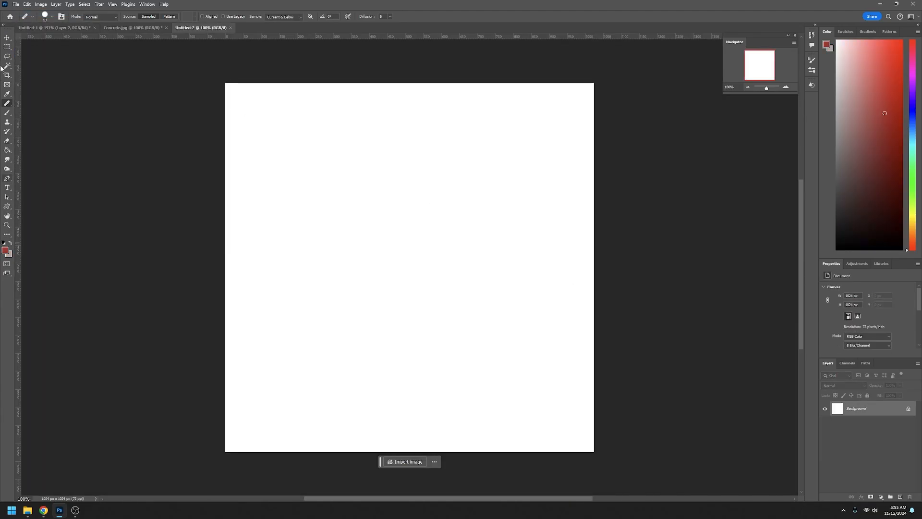
pyautogui.click(9, 46)
pyautogui.moveTo(230, 91); pyautogui.dragTo(370, 378)
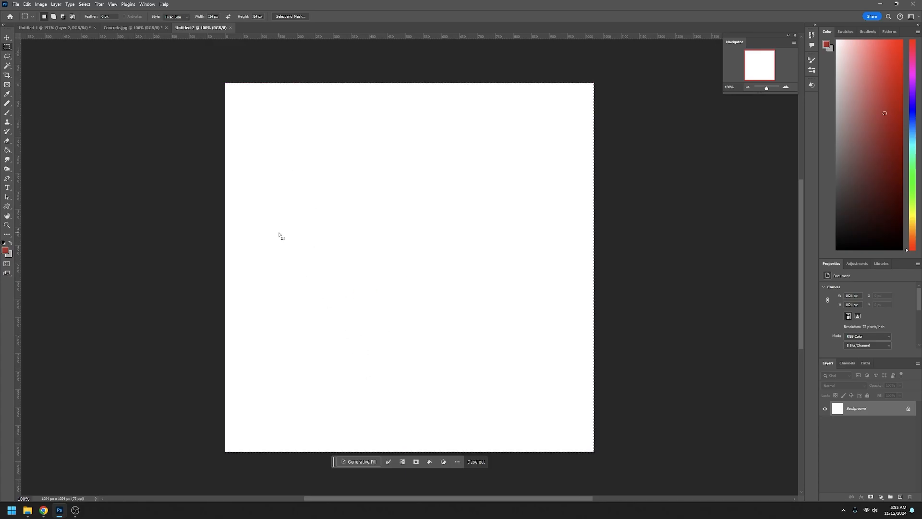
# - Select a full-height strip covering about the left third of the canvas with the Normal marquee style and fill it with red
pyautogui.click(175, 17)
pyautogui.click(173, 25)
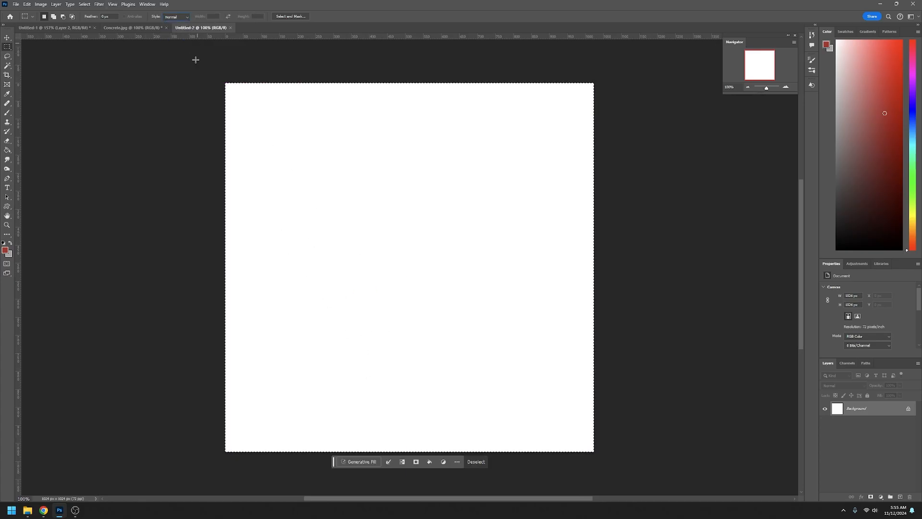
pyautogui.moveTo(196, 60)
pyautogui.mouseDown()
pyautogui.moveTo(343, 421)
pyautogui.moveTo(357, 498)
pyautogui.mouseUp()
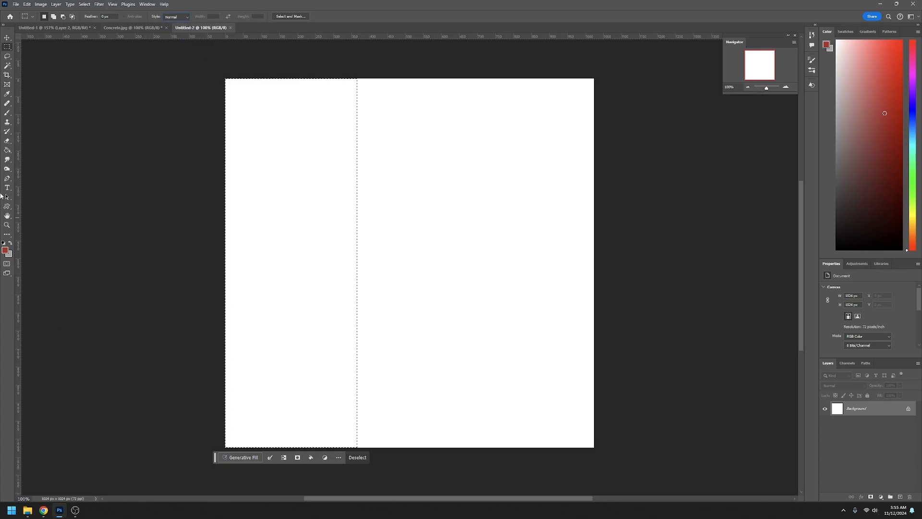
pyautogui.click(7, 150)
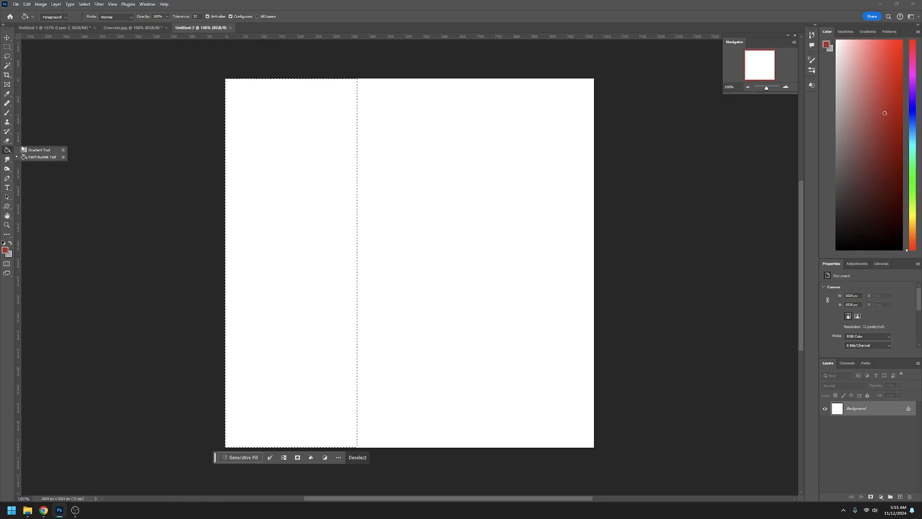
pyautogui.click(318, 154)
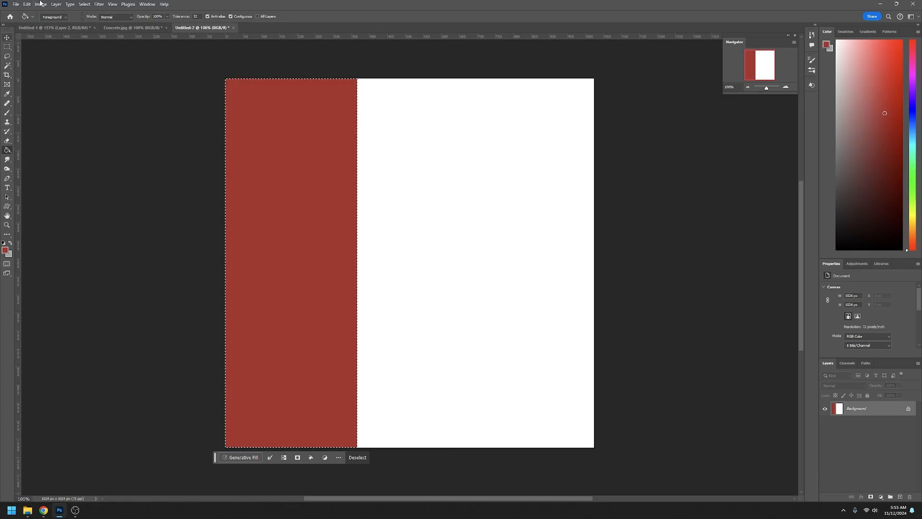
# - Invert the selection, fill the remaining canvas with a medium blue foreground colour, and deselect
pyautogui.click(84, 4)
pyautogui.click(96, 33)
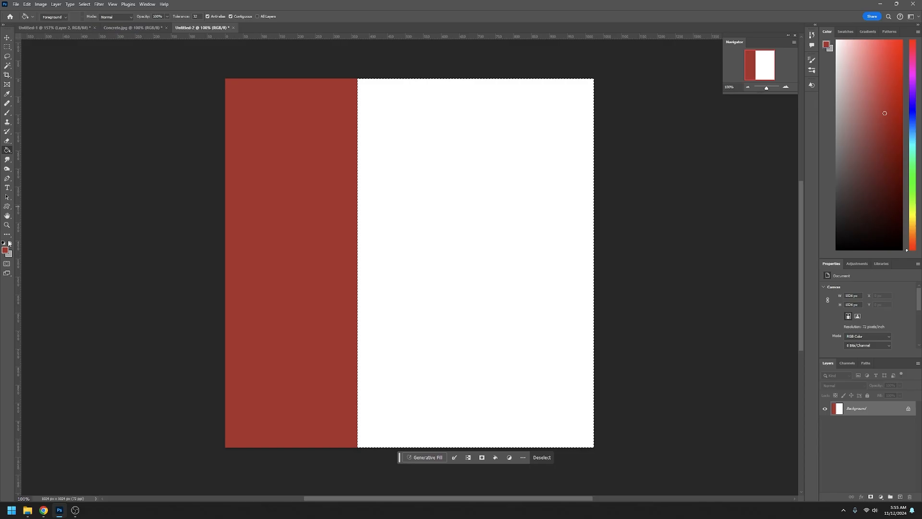
pyautogui.click(5, 250)
pyautogui.moveTo(675, 199); pyautogui.dragTo(676, 151)
pyautogui.press('Return')
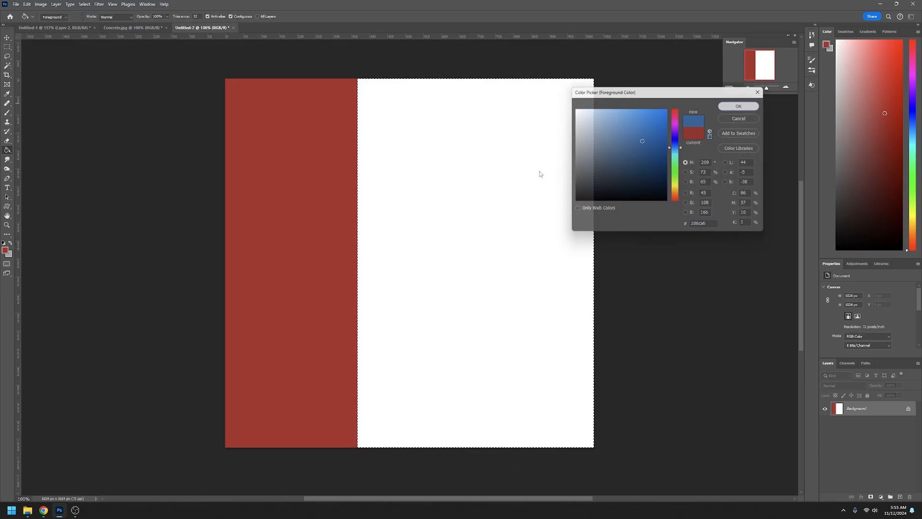
pyautogui.click(517, 190)
pyautogui.click(84, 4)
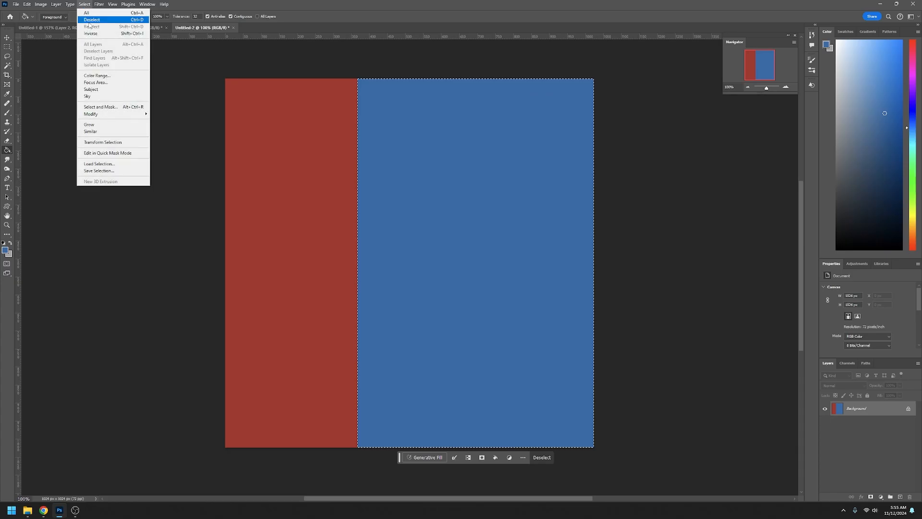
pyautogui.click(91, 20)
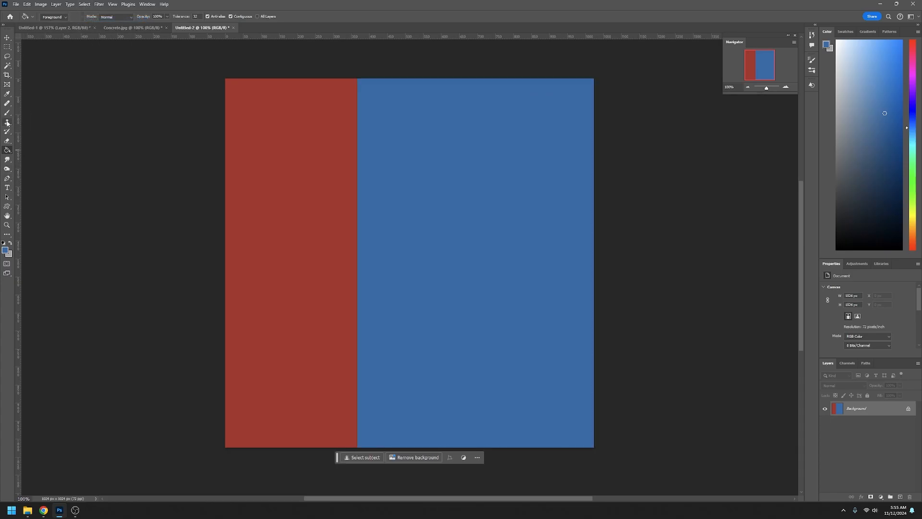
# - Clone red and blue across the upper part of the colour boundary with the Clone Stamp
pyautogui.click(8, 123)
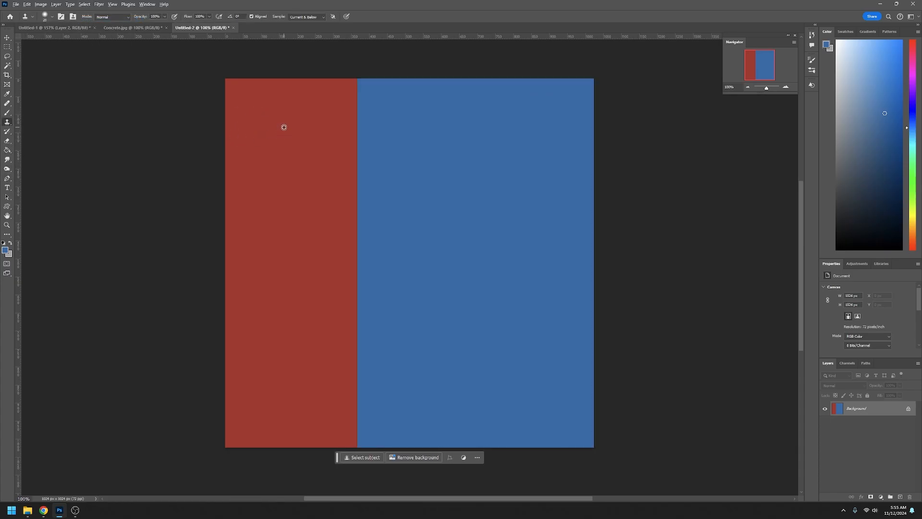
pyautogui.moveTo(357, 121)
pyautogui.mouseDown()
pyautogui.moveTo(358, 190)
pyautogui.moveTo(356, 104)
pyautogui.moveTo(359, 151)
pyautogui.mouseUp()
pyautogui.moveTo(362, 94)
pyautogui.mouseDown()
pyautogui.moveTo(354, 84)
pyautogui.moveTo(361, 117)
pyautogui.moveTo(367, 108)
pyautogui.mouseUp()
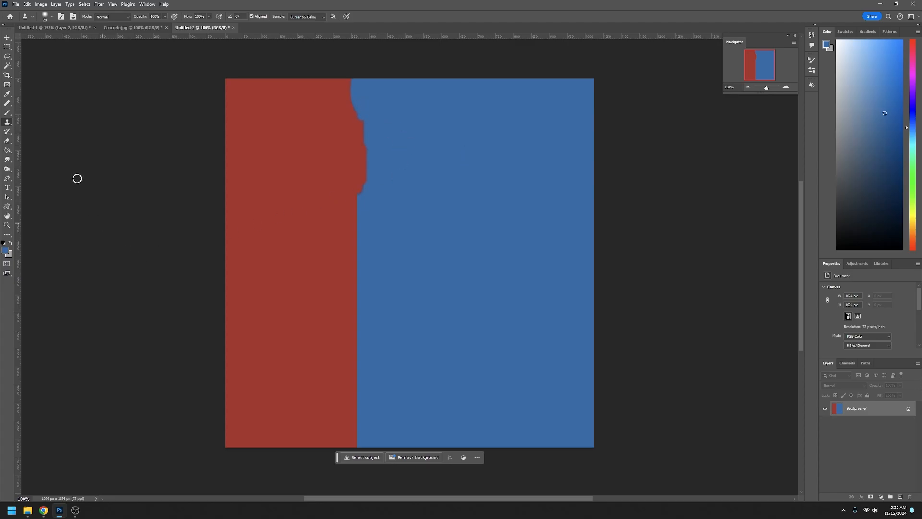
# - Heal along the red-blue boundary below the cloned area with the Healing Brush, undoing the last stroke
pyautogui.click(7, 103)
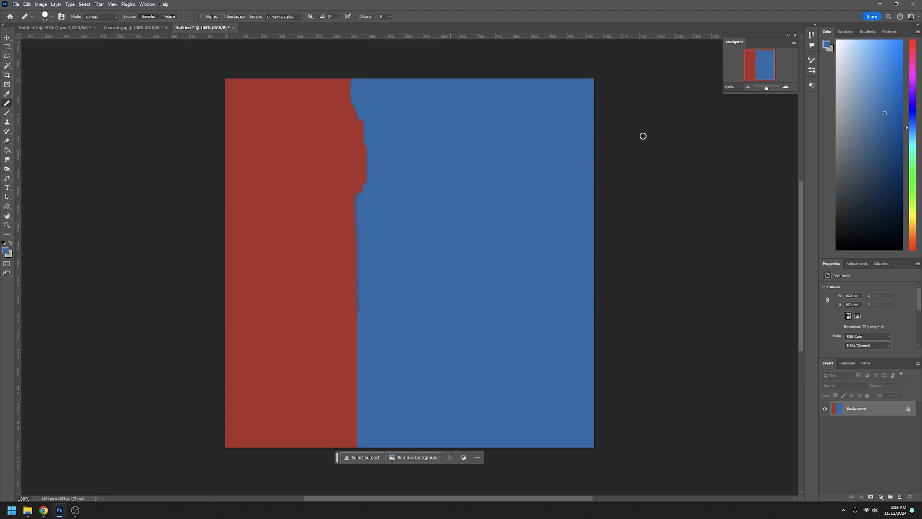
pyautogui.moveTo(767, 88)
pyautogui.mouseDown()
pyautogui.moveTo(751, 59)
pyautogui.moveTo(752, 70)
pyautogui.mouseUp()
pyautogui.click(300, 152)
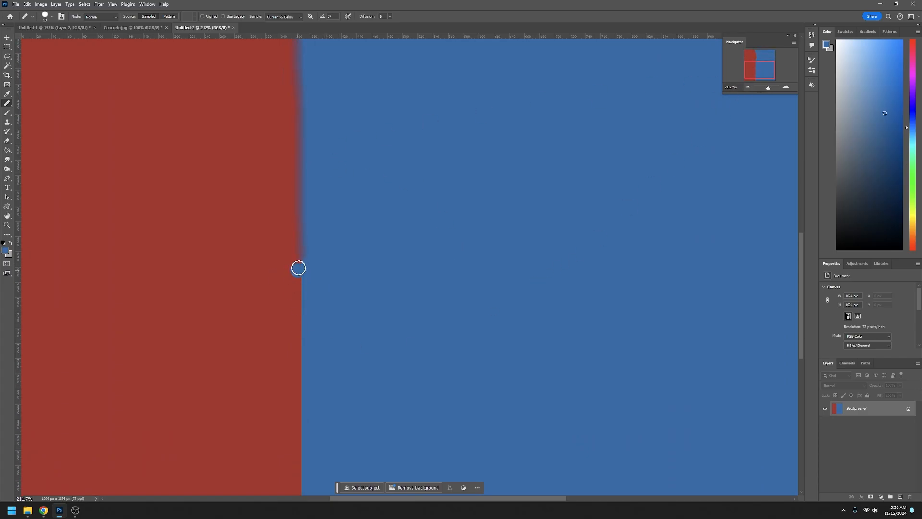
pyautogui.moveTo(298, 268); pyautogui.dragTo(301, 375)
pyautogui.moveTo(303, 300)
pyautogui.mouseDown()
pyautogui.moveTo(284, 369)
pyautogui.moveTo(287, 283)
pyautogui.moveTo(282, 370)
pyautogui.moveTo(287, 287)
pyautogui.moveTo(294, 422)
pyautogui.moveTo(296, 368)
pyautogui.moveTo(279, 373)
pyautogui.moveTo(290, 394)
pyautogui.mouseUp()
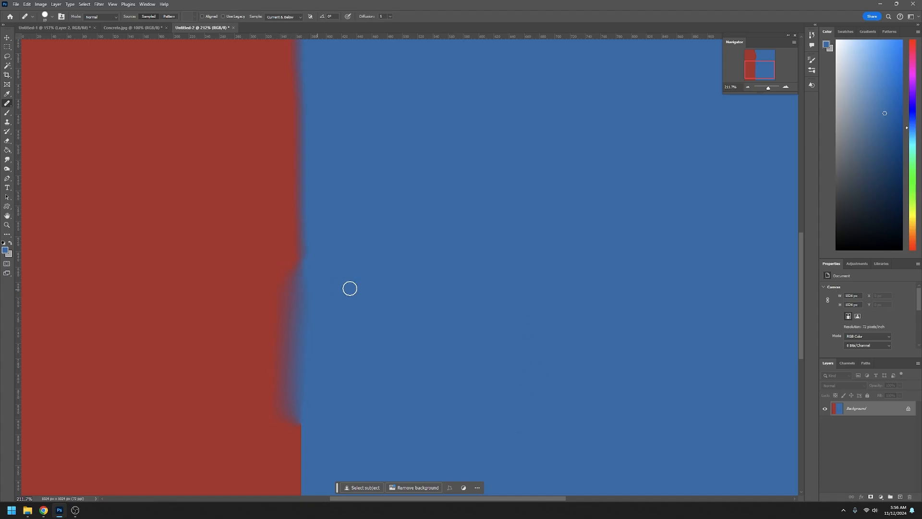
pyautogui.click(258, 367)
pyautogui.hotkey('ctrl', 'z')
# - In the Untitled-1 texture document, duplicate Layer 1, hide the original, and show and select Layer 1 copy
pyautogui.click(118, 29)
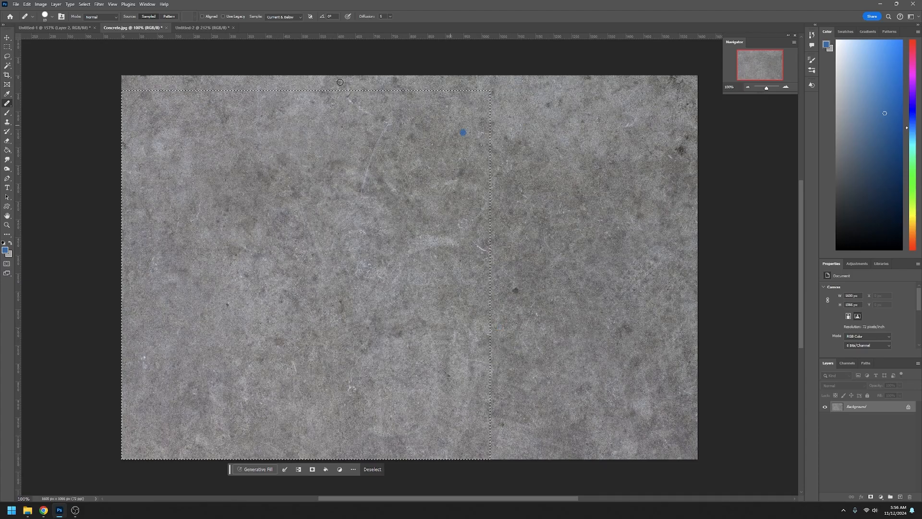
pyautogui.click(53, 27)
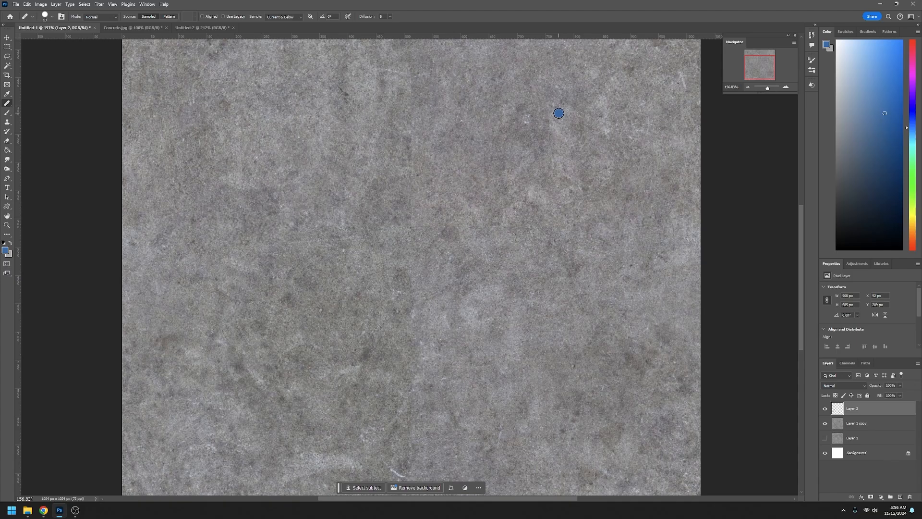
pyautogui.click(866, 438)
pyautogui.click(825, 437)
pyautogui.click(825, 422)
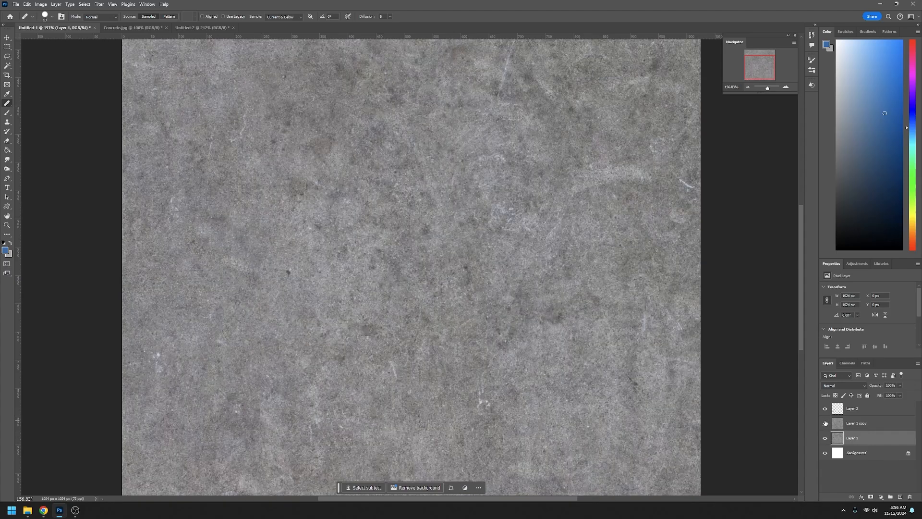
pyautogui.rightClick(863, 438)
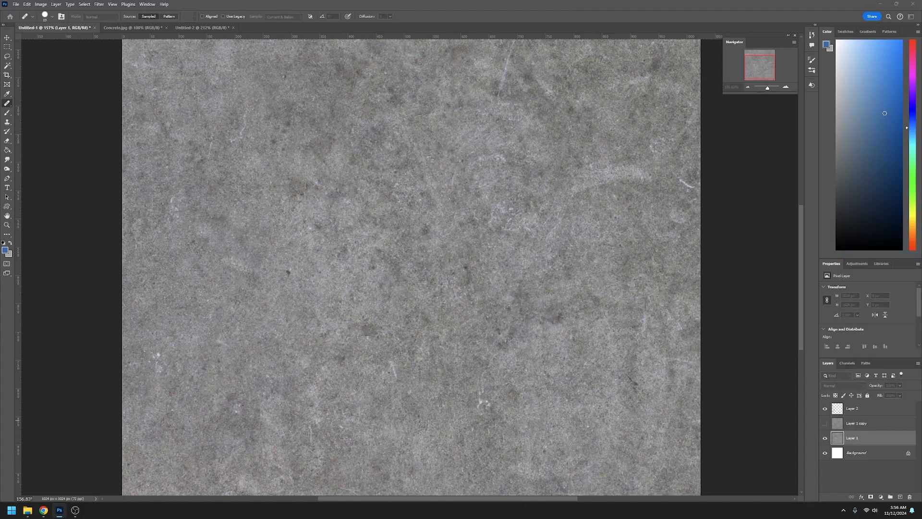
pyautogui.hotkey('ctrl', 'j')
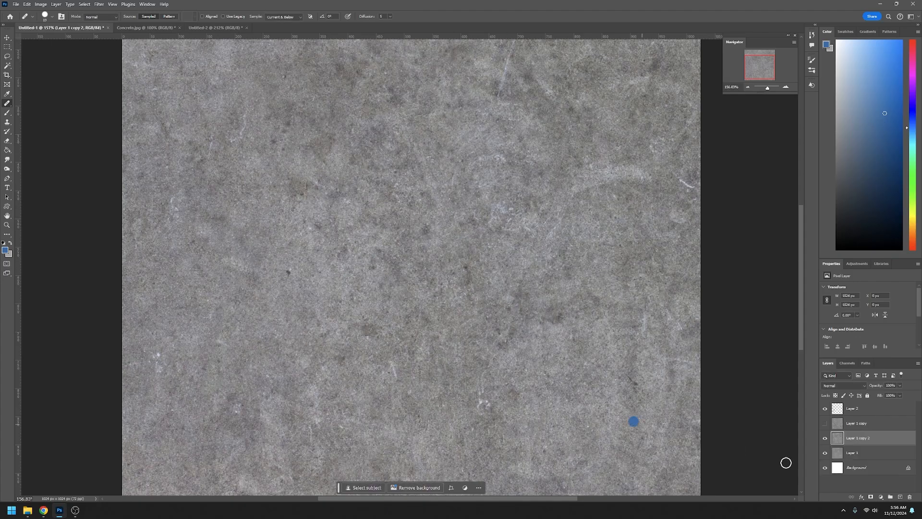
pyautogui.click(825, 423)
pyautogui.click(868, 422)
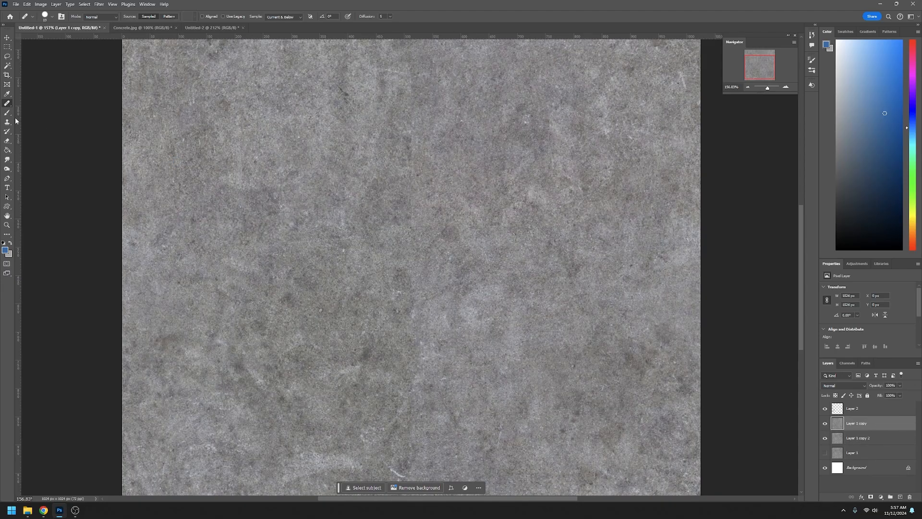
# - Add a layer mask to Layer 1 copy and set the Brush to paint with black
pyautogui.click(8, 141)
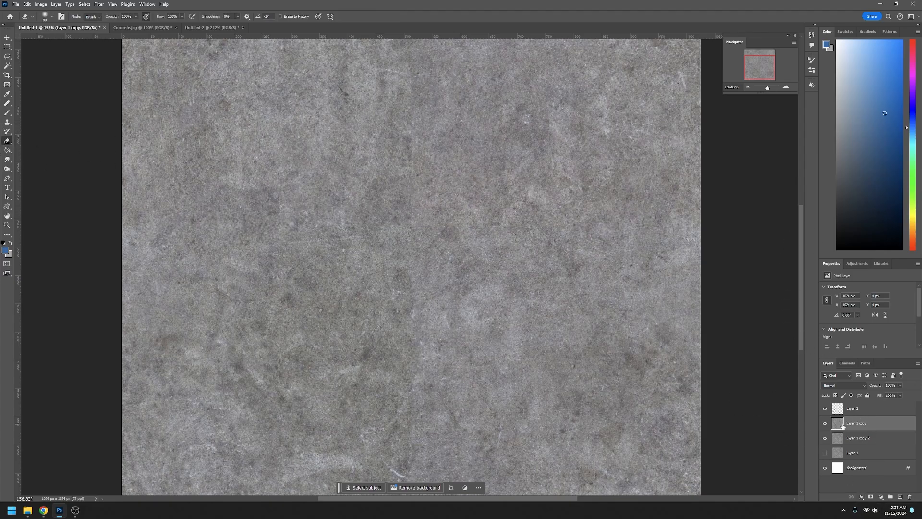
pyautogui.click(870, 497)
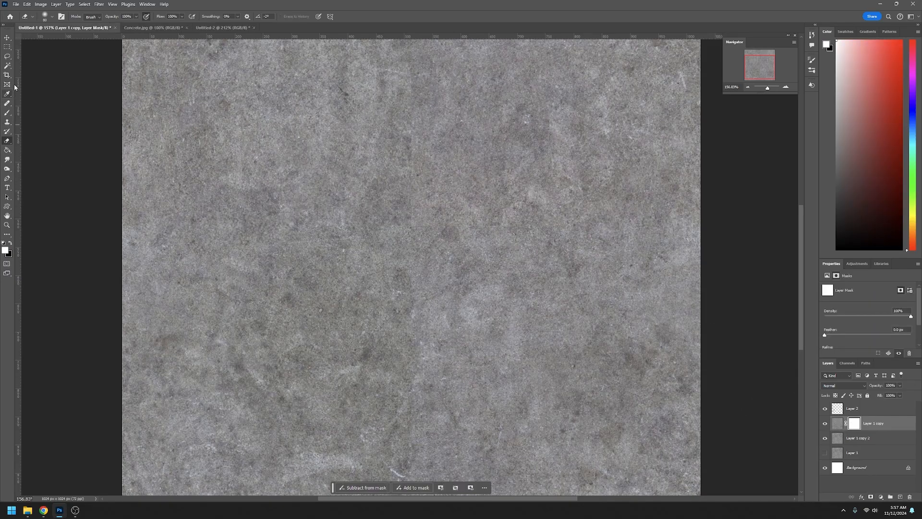
pyautogui.click(7, 112)
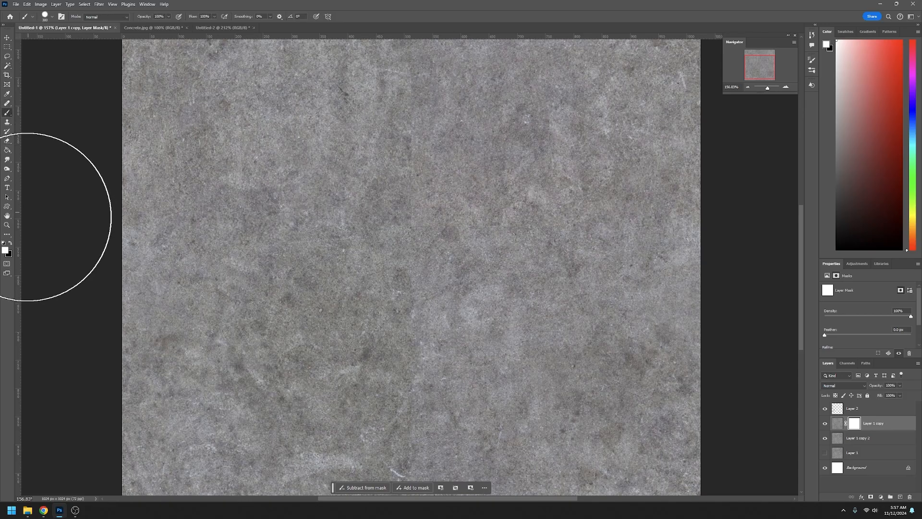
pyautogui.click(10, 243)
# - Shrink the brush and paint black on the mask along the upper part of the vertical centre seam
pyautogui.press('[')
pyautogui.press('[')
pyautogui.press('[')
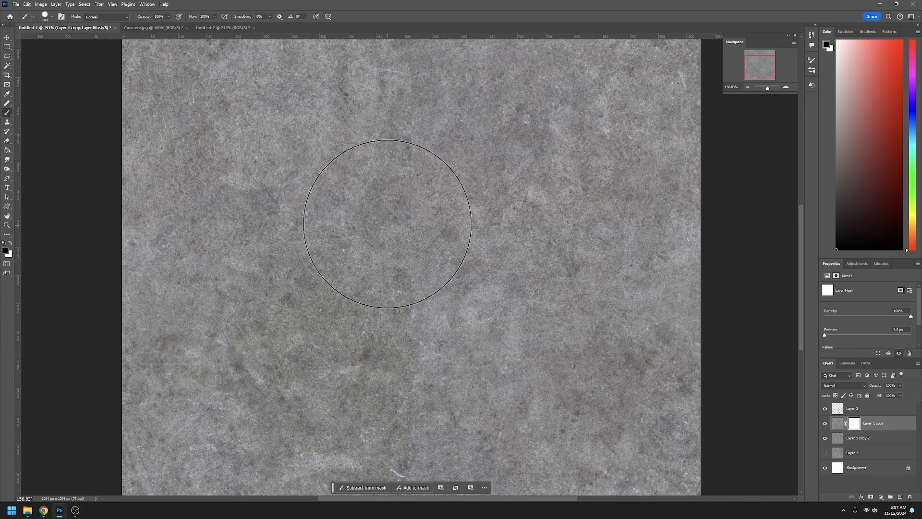
pyautogui.press('[')
pyautogui.press('[')
pyautogui.press('[')
pyautogui.press('[')
pyautogui.press('[')
pyautogui.press('[')
pyautogui.press('[')
pyautogui.press('[')
pyautogui.press('[')
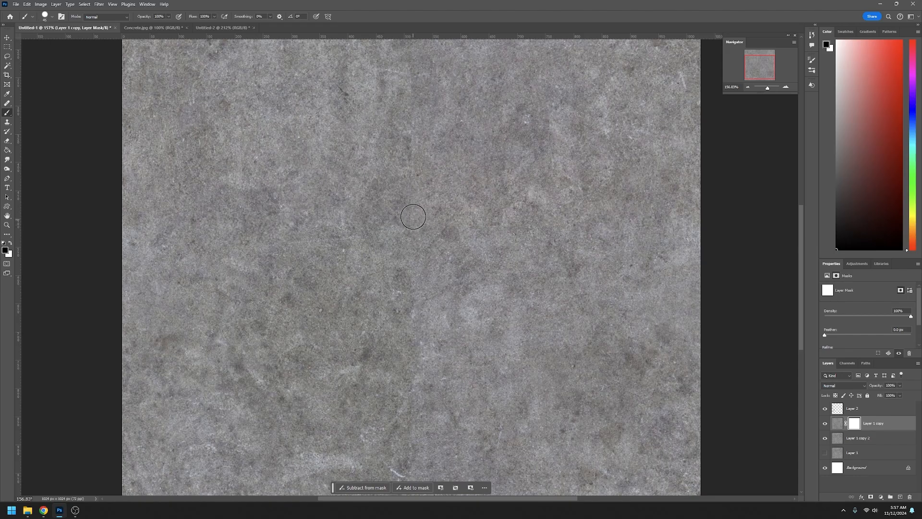
pyautogui.moveTo(414, 87); pyautogui.dragTo(401, 354)
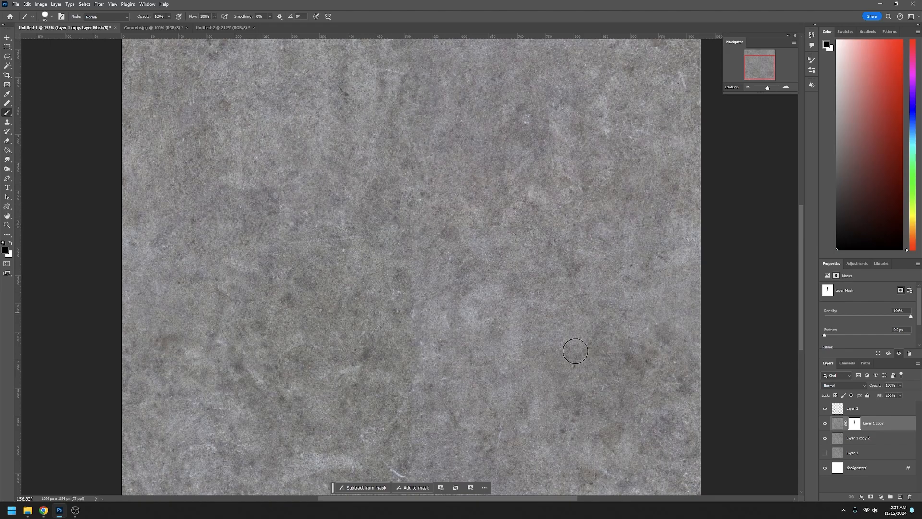
# - Compare Layer 1 copy hidden and shown, and mask out the lower part of the vertical centre seam
pyautogui.click(825, 423)
pyautogui.click(825, 424)
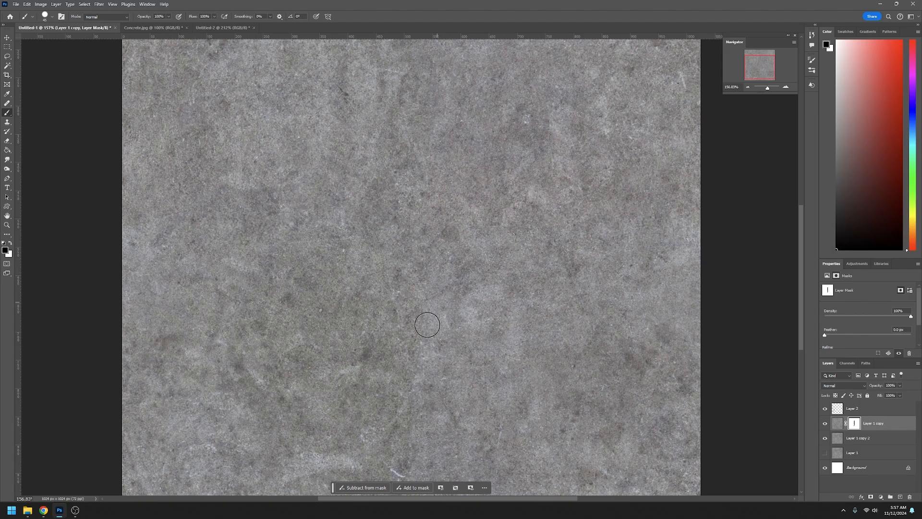
pyautogui.moveTo(420, 417); pyautogui.dragTo(421, 457)
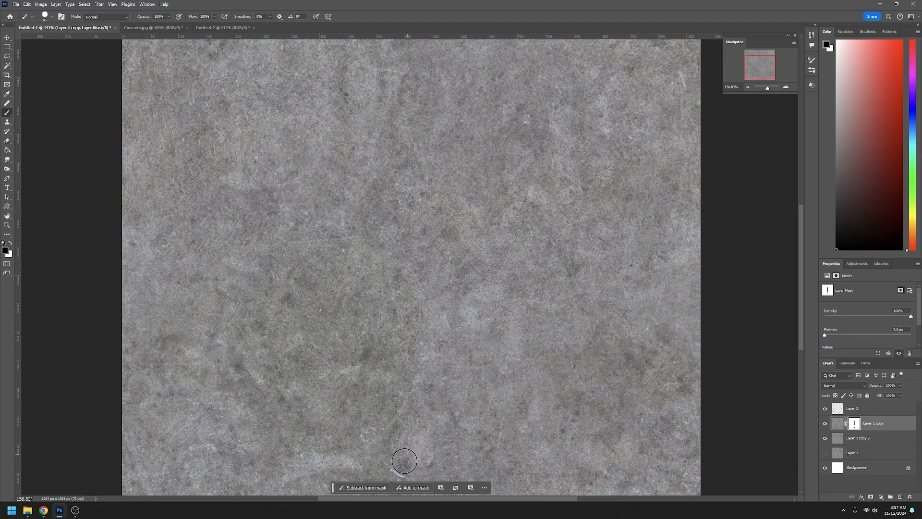
pyautogui.moveTo(401, 457)
pyautogui.mouseDown()
pyautogui.moveTo(418, 412)
pyautogui.moveTo(406, 369)
pyautogui.moveTo(412, 285)
pyautogui.mouseUp()
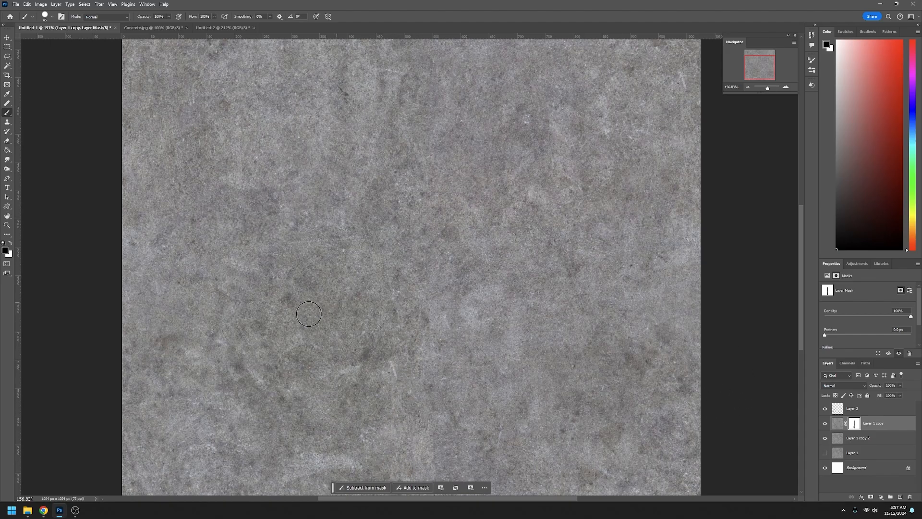
# - Mask out the greenish discoloured area left of the lower centre seam and compare Layer 1 copy hidden and shown
pyautogui.moveTo(351, 336)
pyautogui.mouseDown()
pyautogui.moveTo(360, 365)
pyautogui.moveTo(336, 413)
pyautogui.moveTo(304, 370)
pyautogui.moveTo(259, 368)
pyautogui.moveTo(282, 310)
pyautogui.moveTo(313, 277)
pyautogui.moveTo(326, 271)
pyautogui.moveTo(299, 322)
pyautogui.moveTo(394, 340)
pyautogui.moveTo(375, 354)
pyautogui.moveTo(376, 398)
pyautogui.moveTo(274, 421)
pyautogui.moveTo(237, 397)
pyautogui.moveTo(239, 368)
pyautogui.moveTo(266, 343)
pyautogui.moveTo(234, 325)
pyautogui.moveTo(243, 357)
pyautogui.moveTo(223, 417)
pyautogui.moveTo(285, 441)
pyautogui.mouseUp()
pyautogui.moveTo(360, 326)
pyautogui.mouseDown()
pyautogui.moveTo(345, 262)
pyautogui.moveTo(181, 288)
pyautogui.mouseUp()
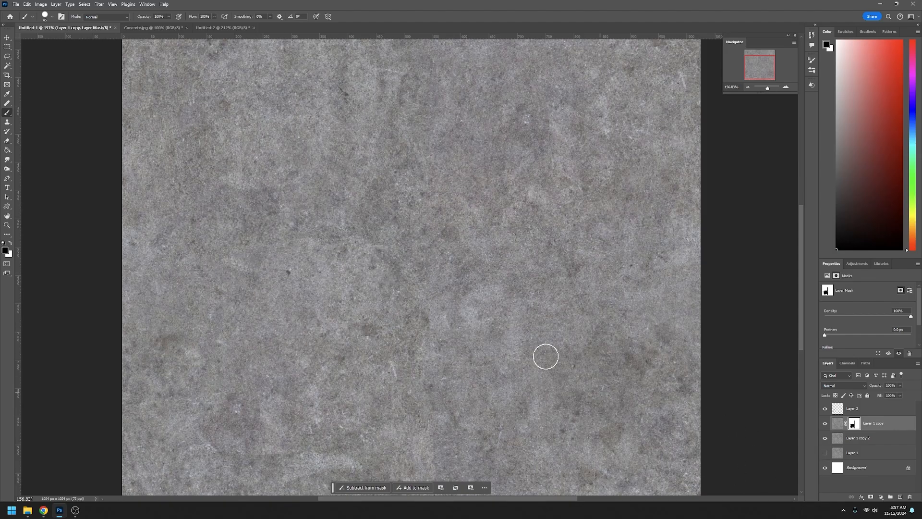
pyautogui.click(824, 423)
pyautogui.click(825, 422)
pyautogui.click(824, 423)
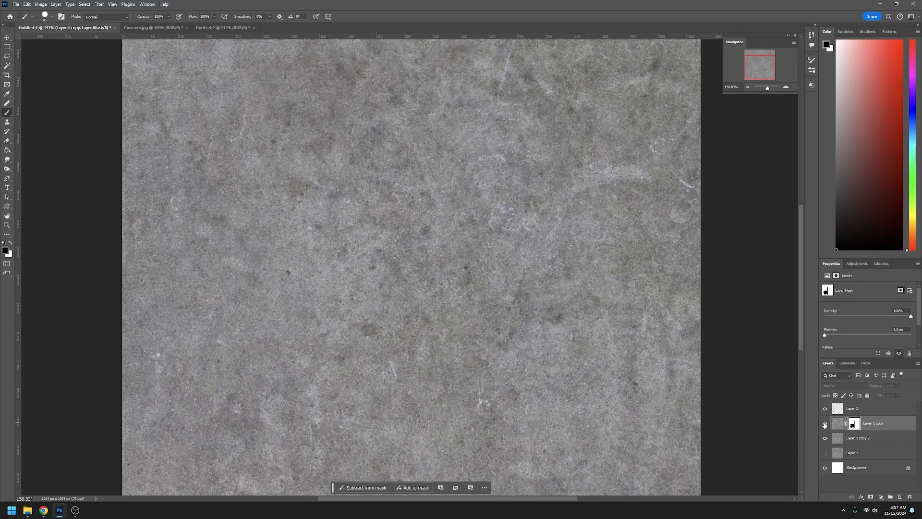
pyautogui.click(825, 423)
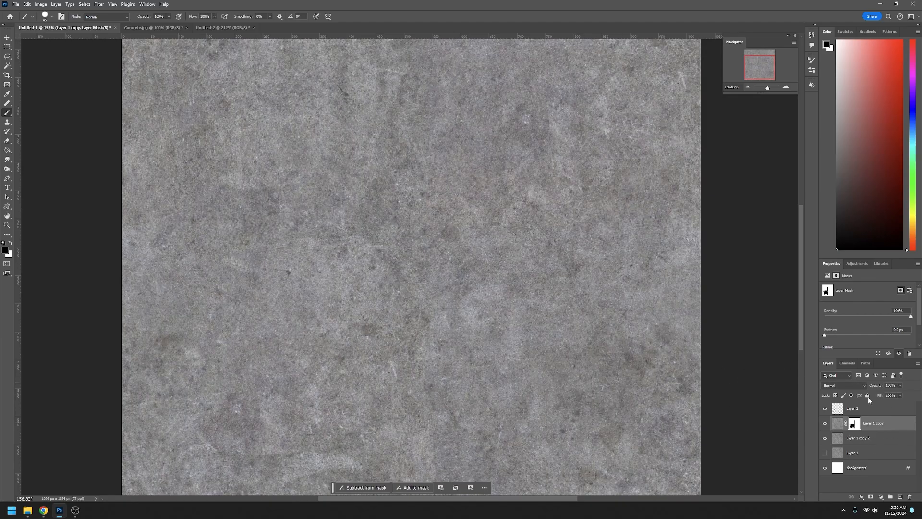
# - On Layer 2, enlarge the Healing Brush, sample clean concrete and heal the marks in the lower-left part of the texture
pyautogui.click(867, 410)
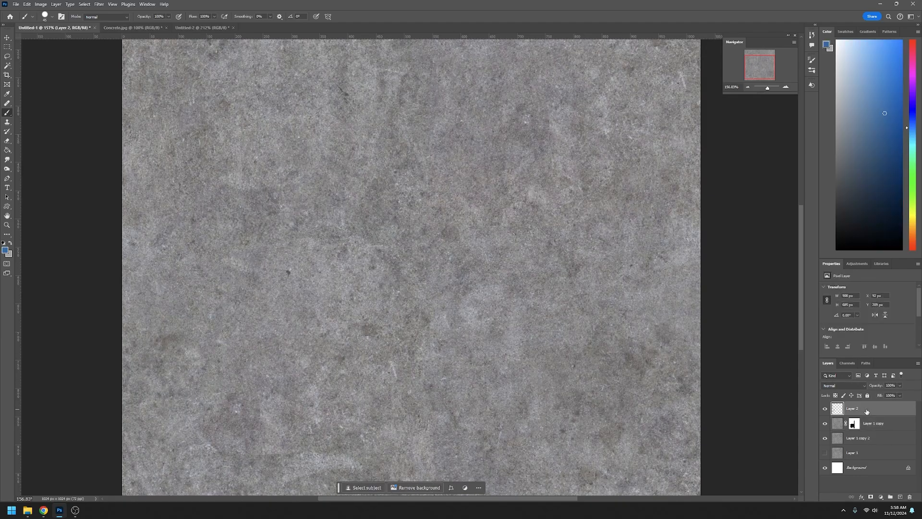
pyautogui.click(6, 103)
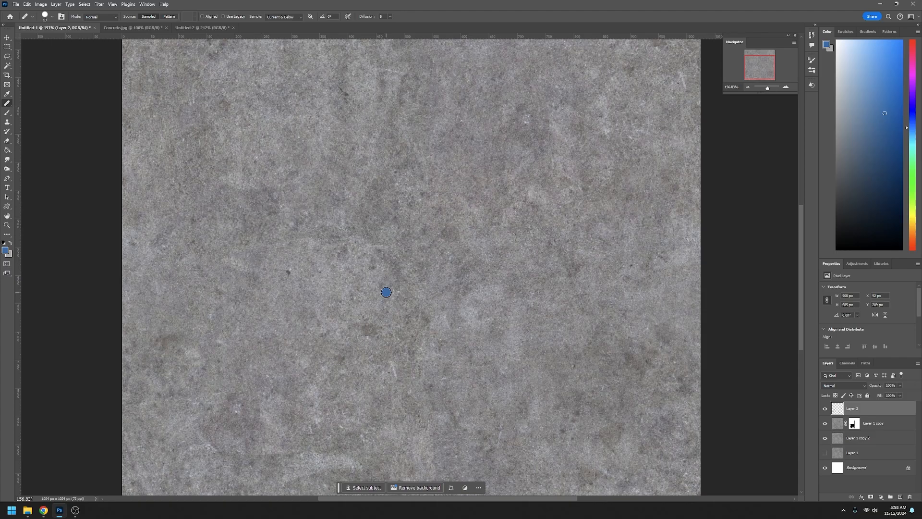
pyautogui.press(']')
pyautogui.press(']')
pyautogui.press(']')
pyautogui.press(']')
pyautogui.press(']')
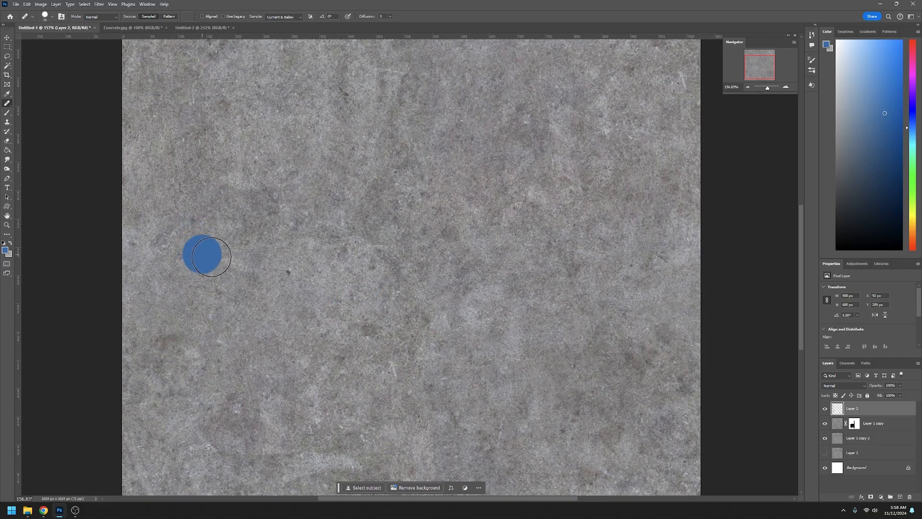
pyautogui.keyDown('alt'); pyautogui.click(243, 268); pyautogui.keyUp('alt')
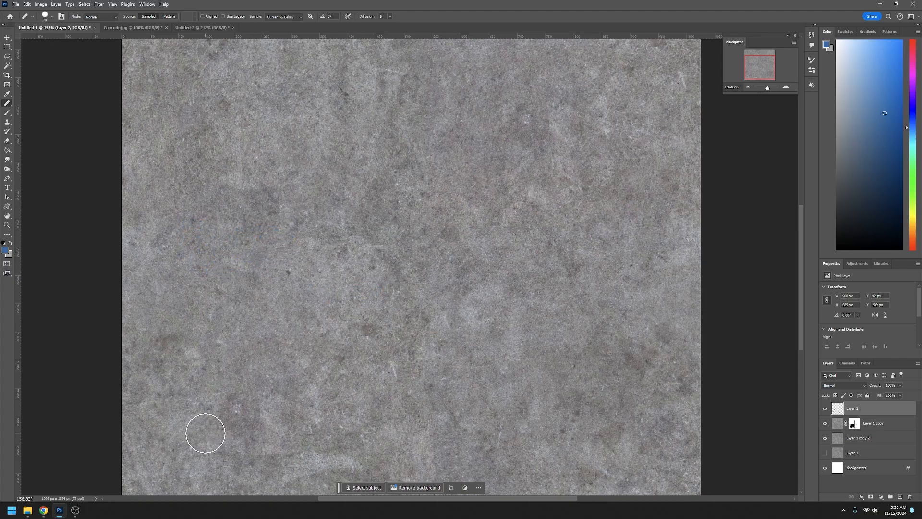
pyautogui.click(227, 450)
pyautogui.moveTo(227, 449)
pyautogui.mouseDown()
pyautogui.moveTo(212, 395)
pyautogui.moveTo(245, 382)
pyautogui.moveTo(356, 406)
pyautogui.moveTo(249, 397)
pyautogui.moveTo(223, 356)
pyautogui.moveTo(275, 353)
pyautogui.mouseUp()
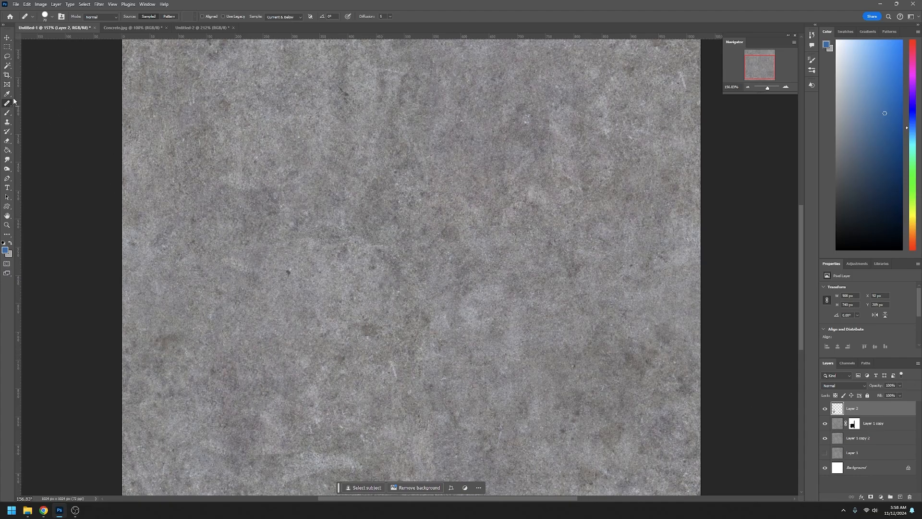
# - Patch an area of about 138 x 112 px in the upper right of Layer 1 copy with upper-left concrete, and clear the selection
pyautogui.rightClick(7, 103)
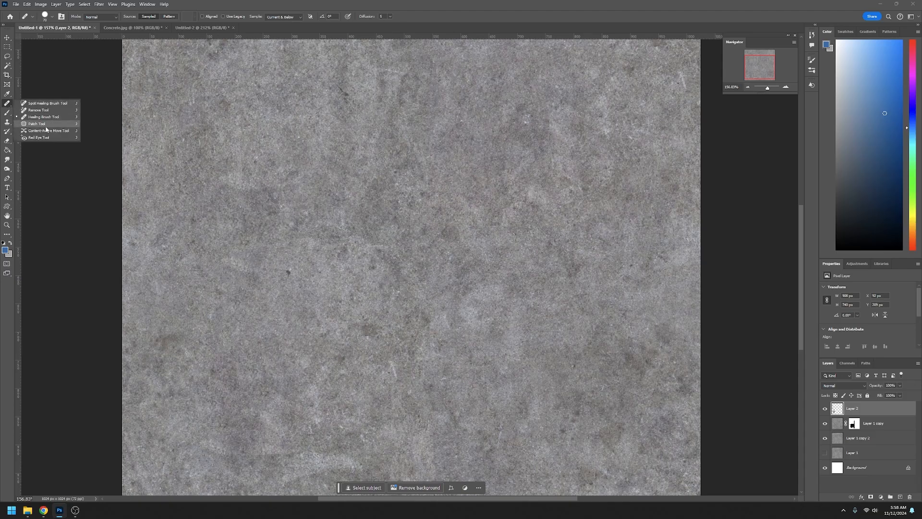
pyautogui.click(45, 125)
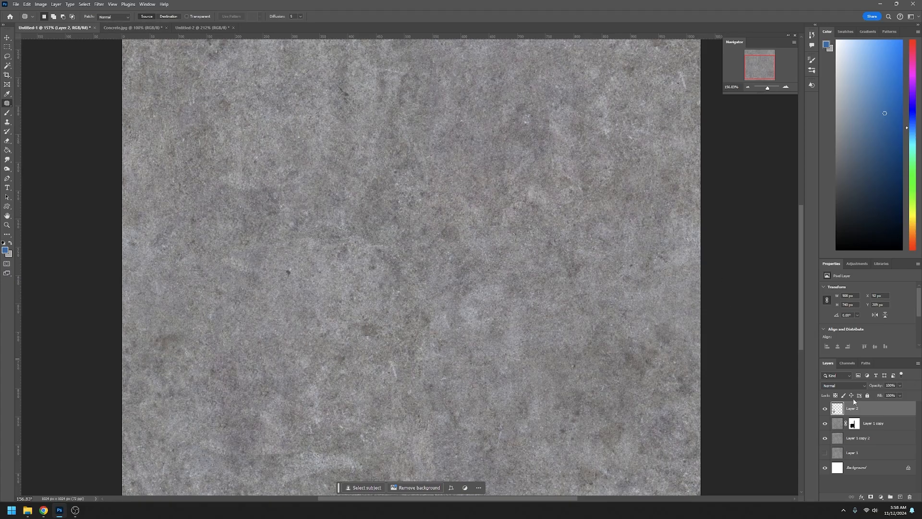
pyautogui.click(838, 423)
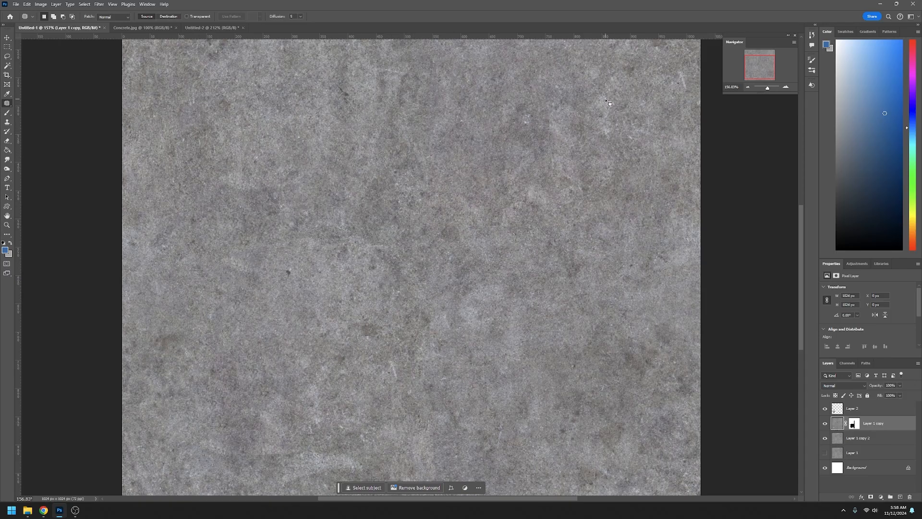
pyautogui.moveTo(608, 103)
pyautogui.mouseDown()
pyautogui.moveTo(565, 123)
pyautogui.moveTo(613, 163)
pyautogui.moveTo(629, 111)
pyautogui.moveTo(576, 106)
pyautogui.mouseUp()
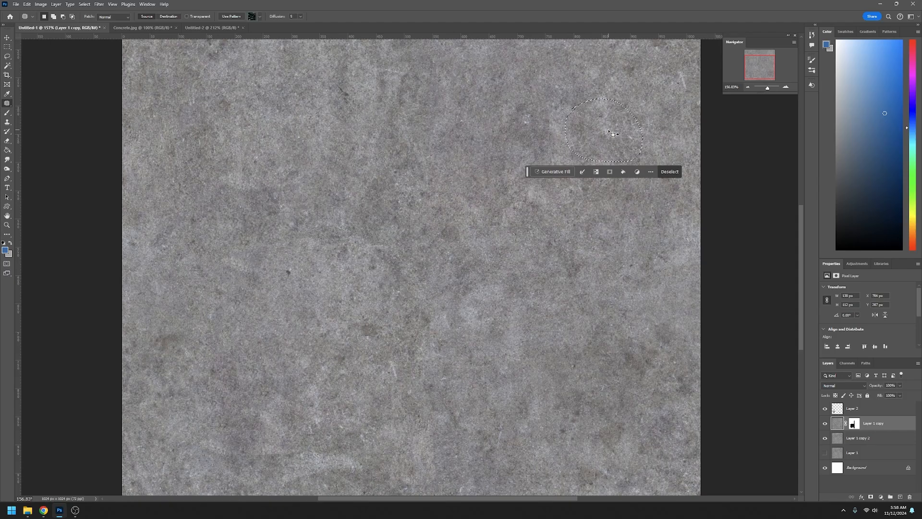
pyautogui.moveTo(613, 134); pyautogui.dragTo(192, 145)
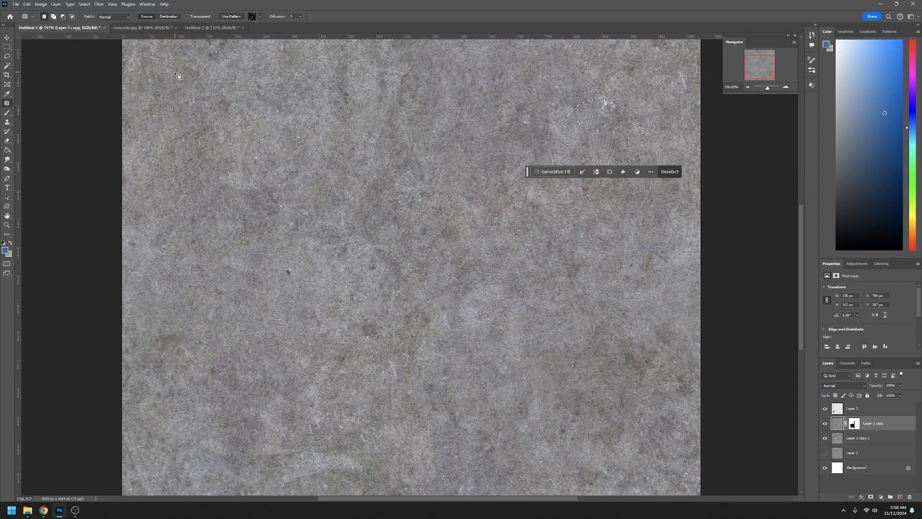
pyautogui.moveTo(358, 91)
pyautogui.mouseDown()
pyautogui.moveTo(322, 89)
pyautogui.moveTo(361, 110)
pyautogui.moveTo(334, 77)
pyautogui.moveTo(346, 104)
pyautogui.moveTo(380, 115)
pyautogui.moveTo(389, 144)
pyautogui.moveTo(289, 160)
pyautogui.mouseUp()
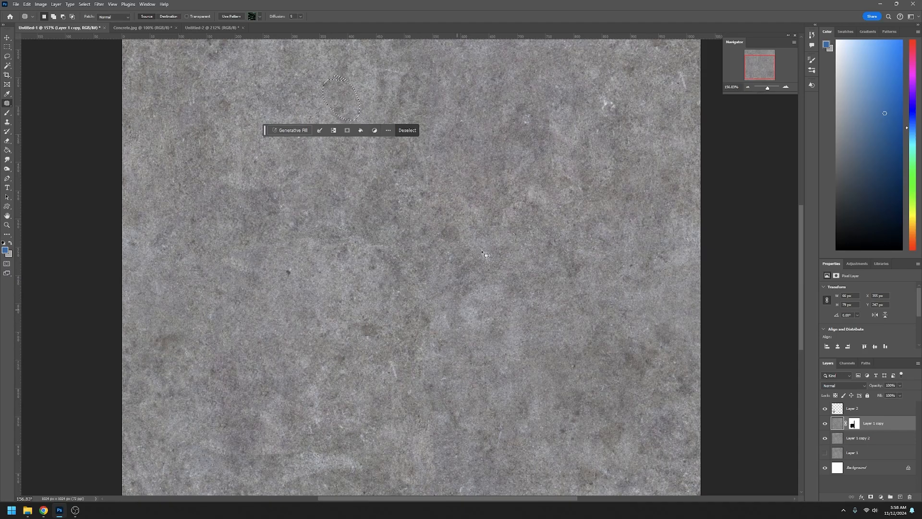
pyautogui.click(85, 5)
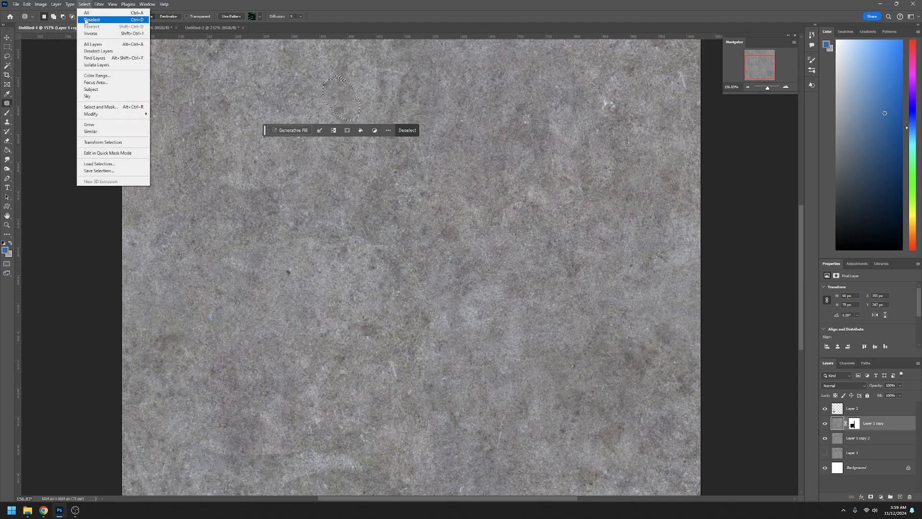
pyautogui.click(91, 20)
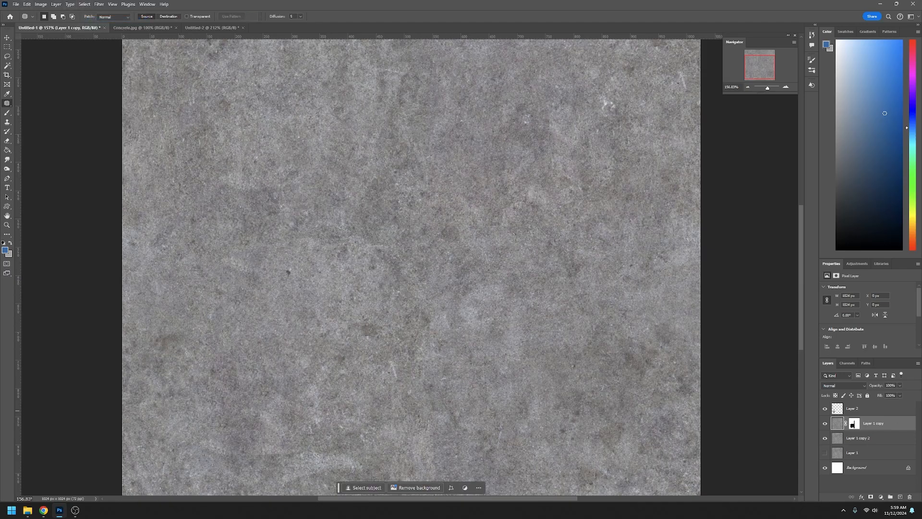
# - Merge Layer 2, Layer 1 copy and Layer 1 copy 2 into one layer, and check it hidden and shown
pyautogui.click(878, 409)
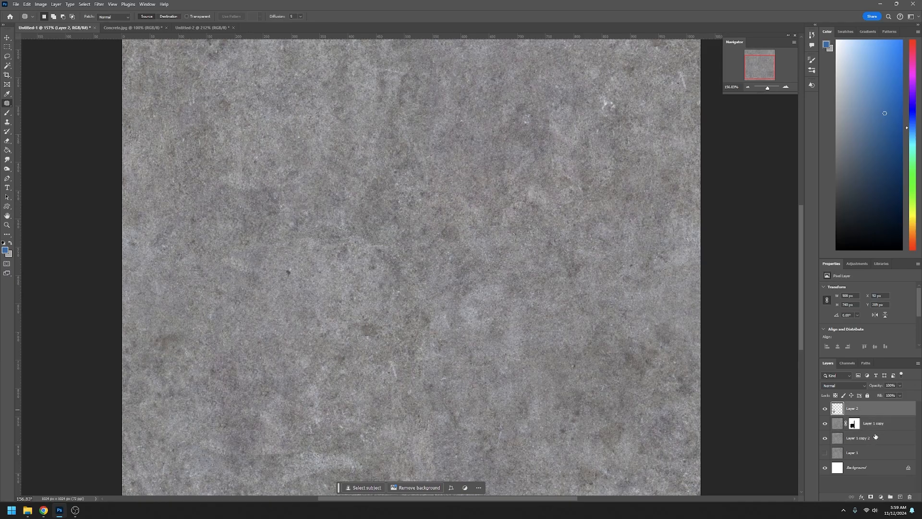
pyautogui.keyDown('shift'); pyautogui.click(871, 441); pyautogui.keyUp('shift')
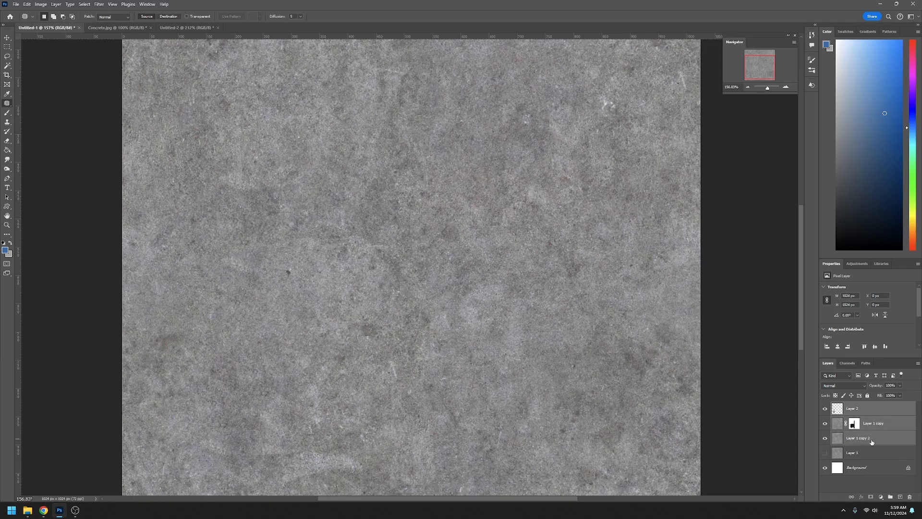
pyautogui.rightClick(872, 442)
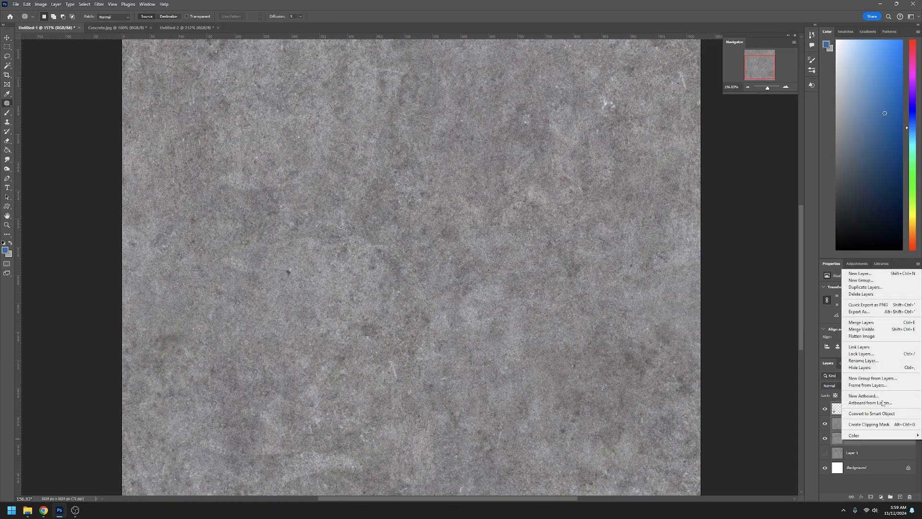
pyautogui.click(890, 322)
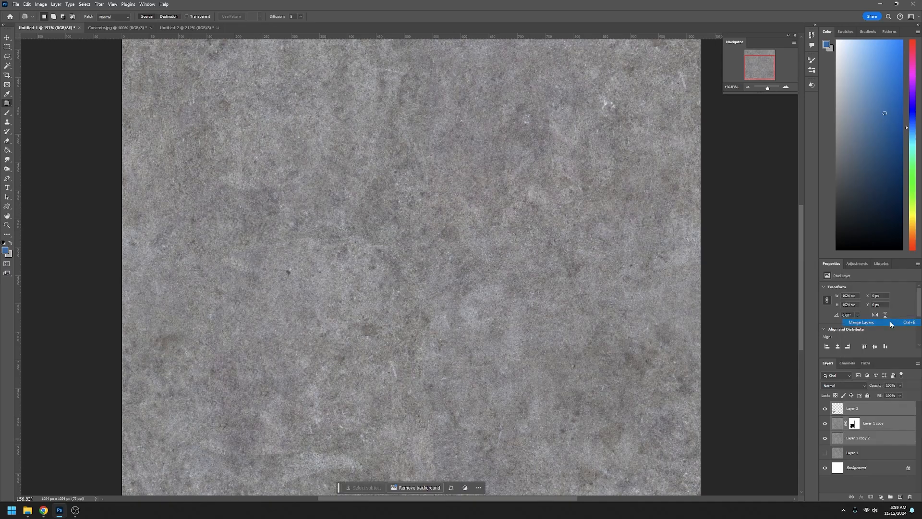
pyautogui.click(826, 408)
pyautogui.click(825, 409)
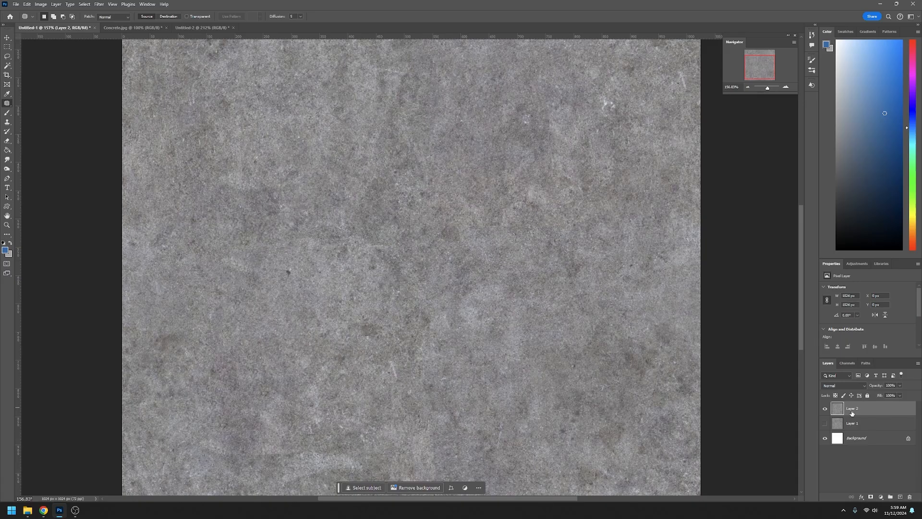
# - Apply the Offset filter to the merged Layer 2 with the values already set
pyautogui.click(99, 4)
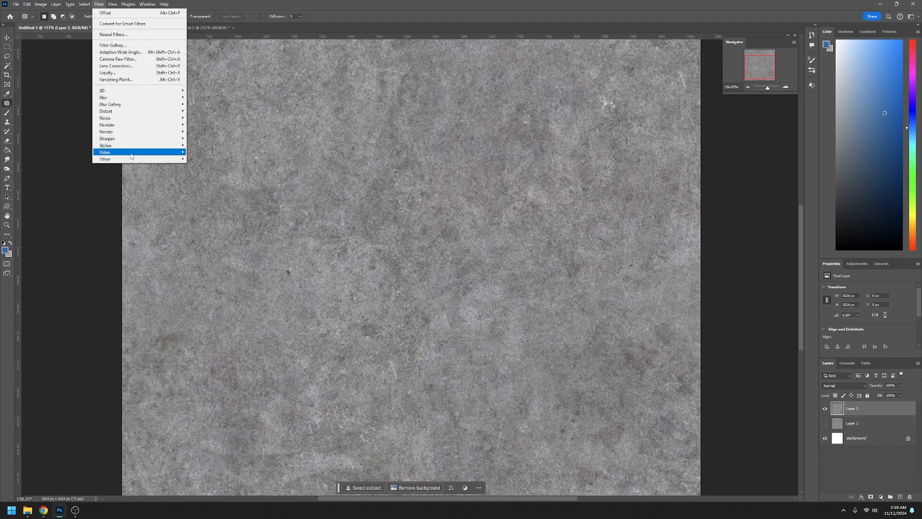
pyautogui.moveTo(131, 160)
pyautogui.click(199, 192)
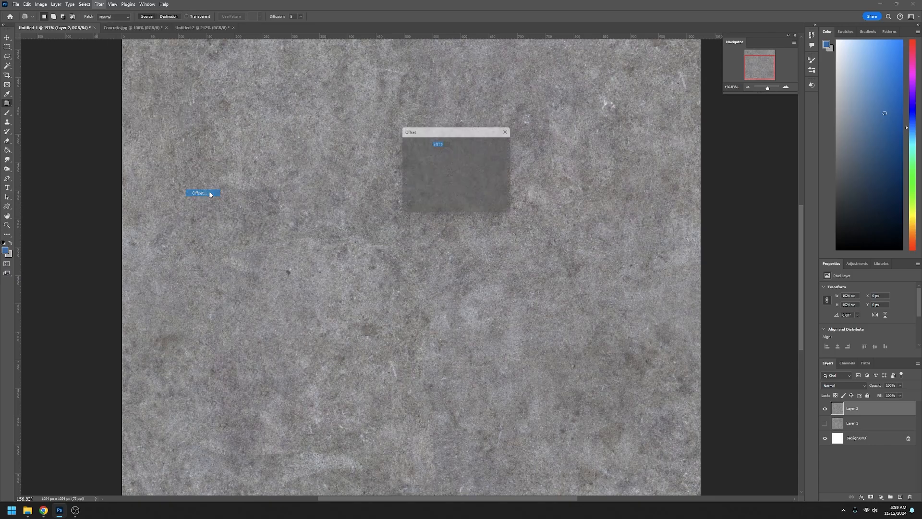
pyautogui.click(495, 144)
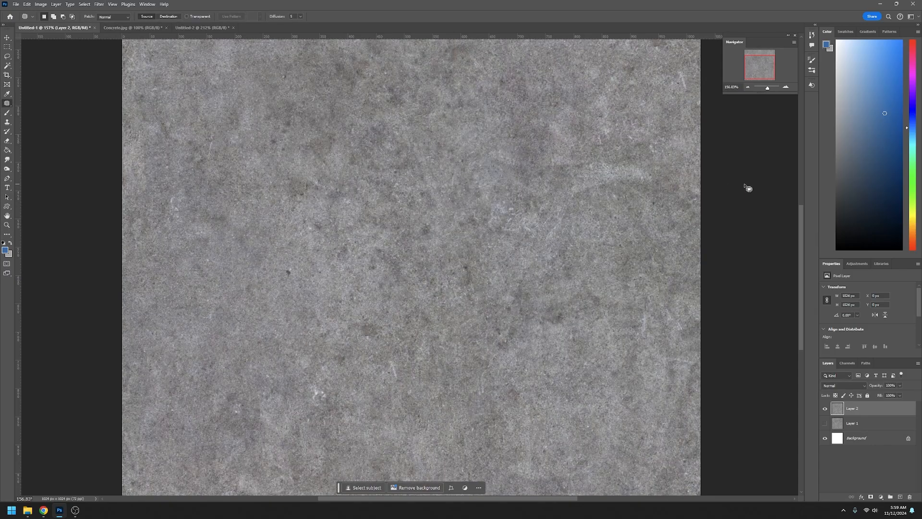
# - Show Layer 1 and compare the whole texture with Layer 2 hidden and shown
pyautogui.click(825, 408)
pyautogui.click(825, 409)
pyautogui.click(825, 423)
pyautogui.click(824, 408)
pyautogui.click(825, 409)
pyautogui.moveTo(767, 91); pyautogui.dragTo(765, 89)
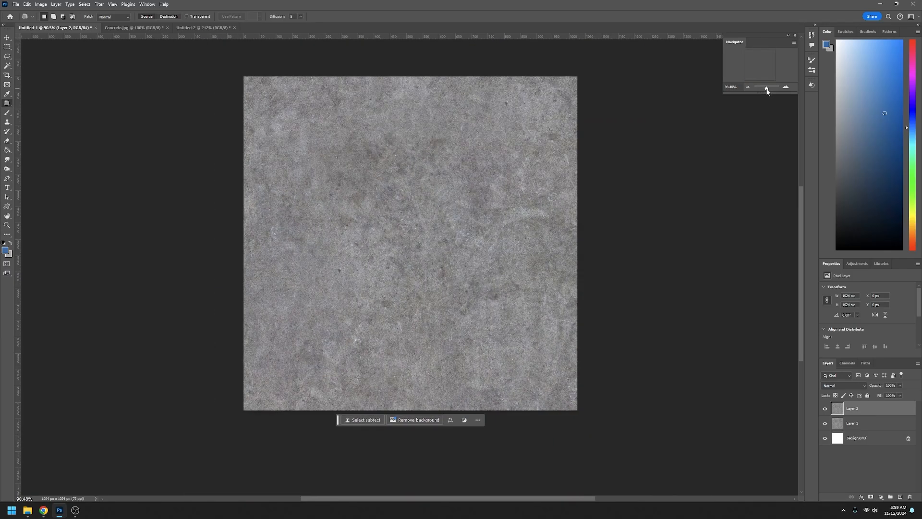
pyautogui.click(825, 408)
pyautogui.click(826, 408)
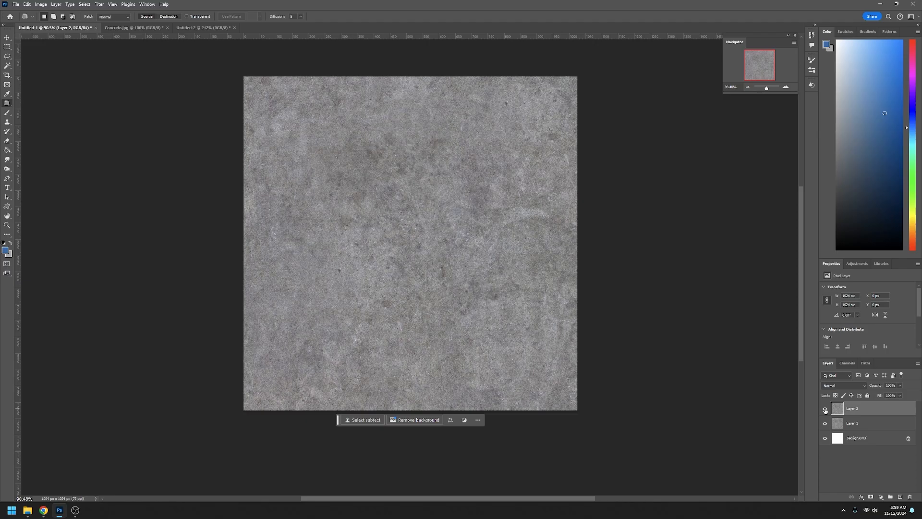
pyautogui.click(824, 409)
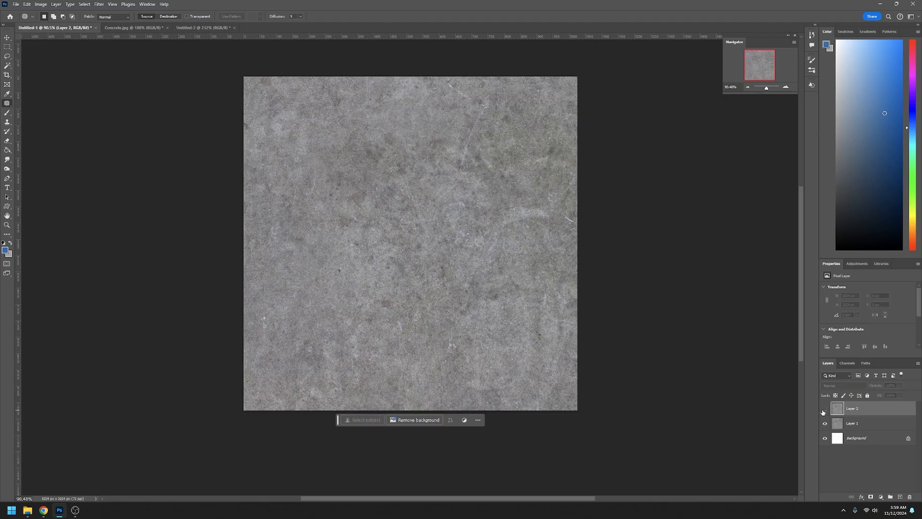
pyautogui.click(824, 409)
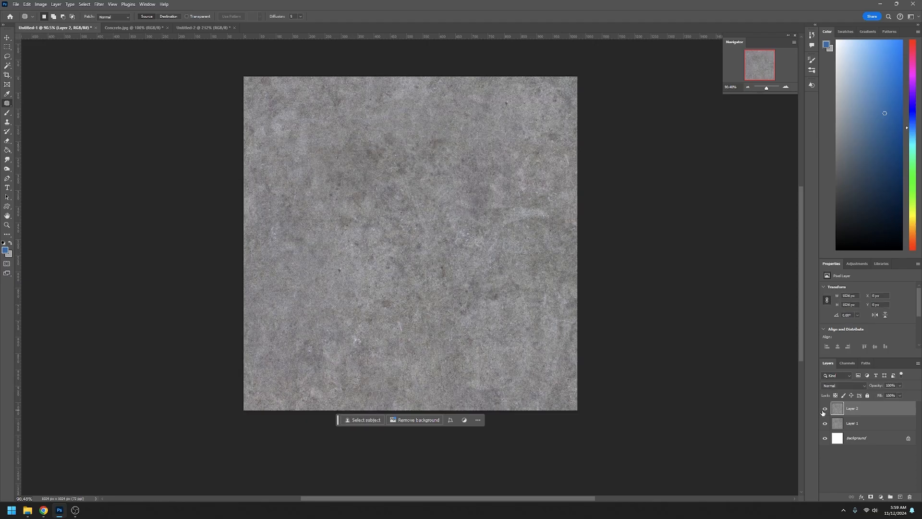
pyautogui.click(823, 409)
pyautogui.click(824, 409)
# - Open the Brick image from the TileableTextures folder as a separate Photoshop document
pyautogui.hotkey('alt', 'Tab')
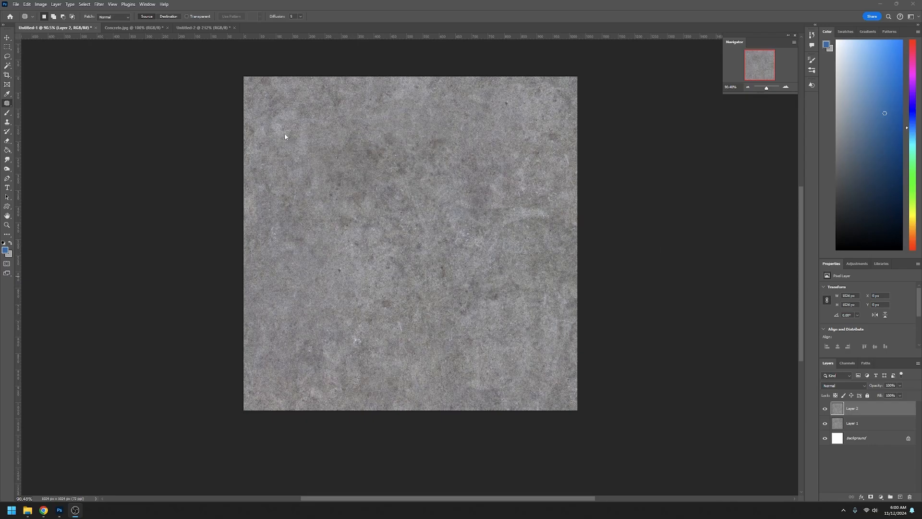
pyautogui.click(28, 510)
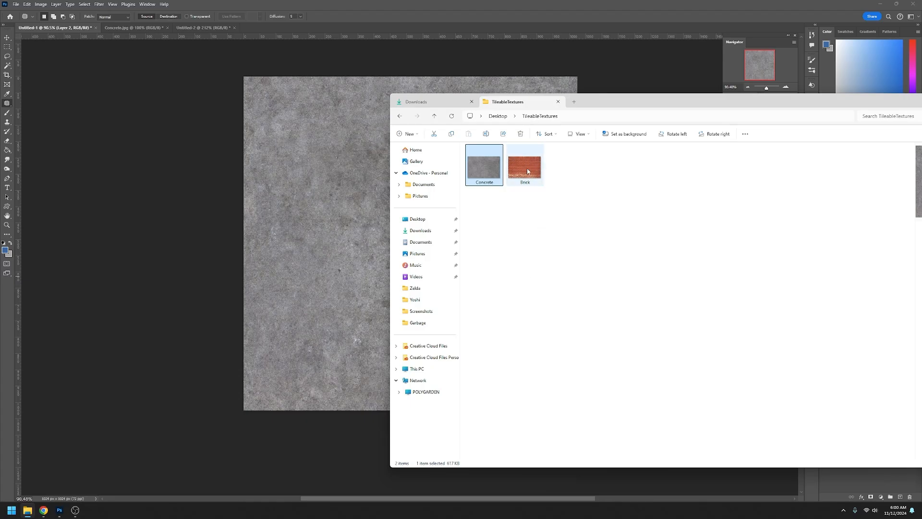
pyautogui.moveTo(527, 171); pyautogui.dragTo(311, 29)
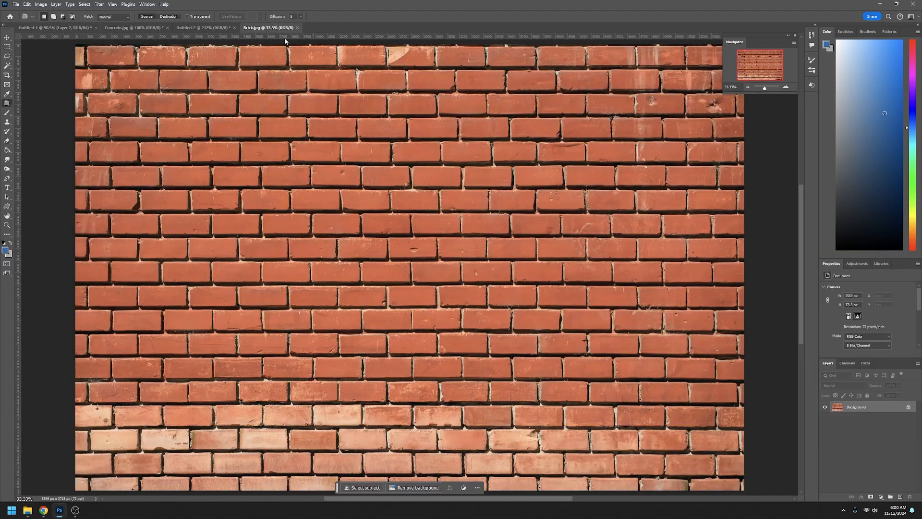
pyautogui.click(15, 5)
pyautogui.click(401, 5)
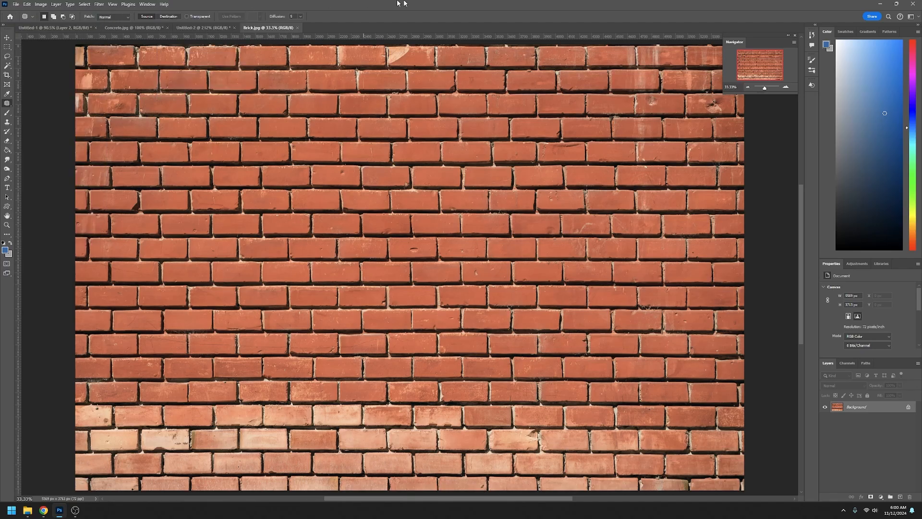
# - Save the Untitled-1 concrete texture on the computer as a Photoshop file named Concrete
pyautogui.click(55, 27)
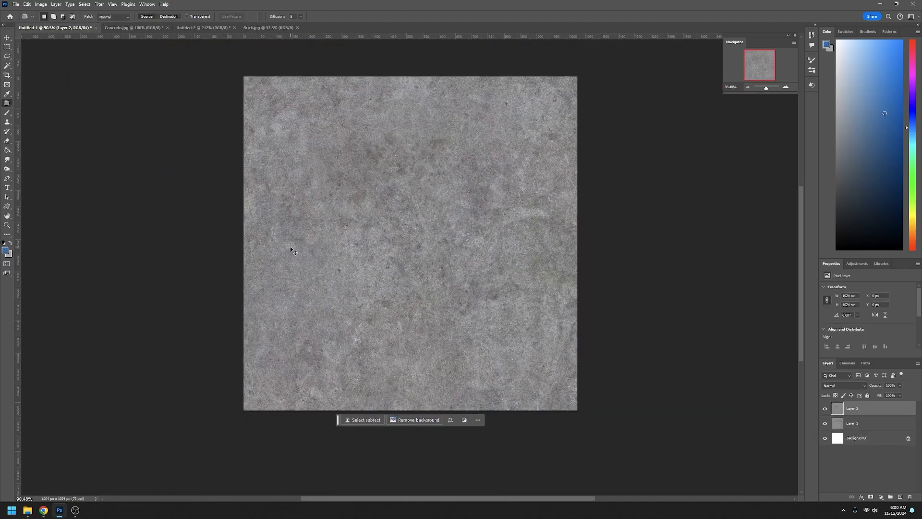
pyautogui.hotkey('ctrl', 's')
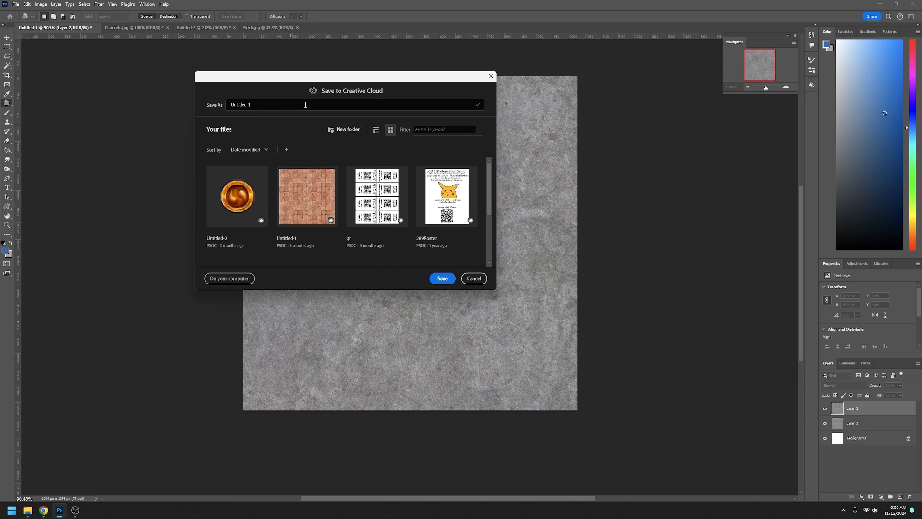
pyautogui.click(229, 278)
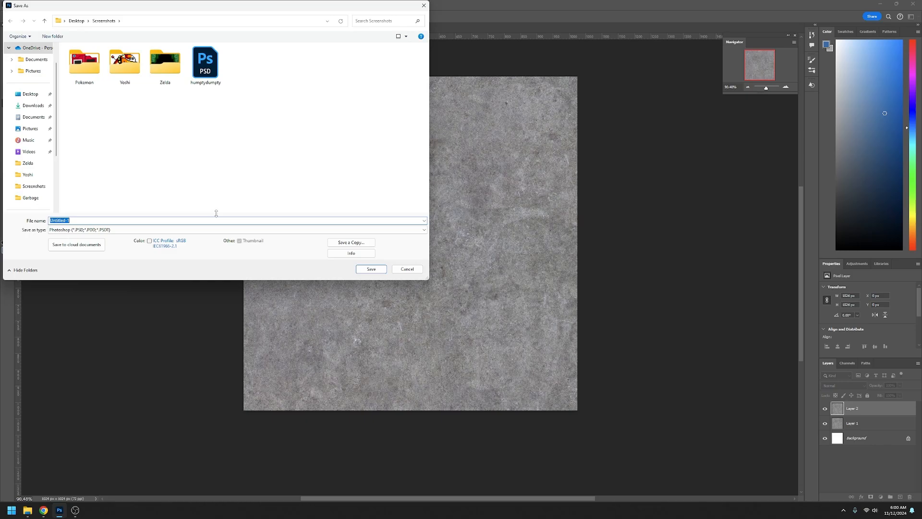
pyautogui.write('Concret')
pyautogui.press('Return')
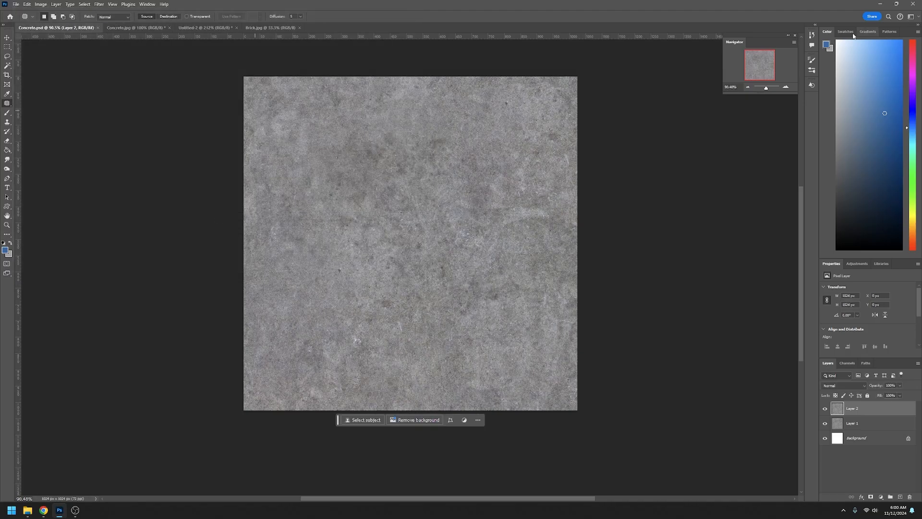
# - Close the saved Concrete.psd, and close Concrete.jpg and Untitled-2 without saving their changes
pyautogui.click(97, 28)
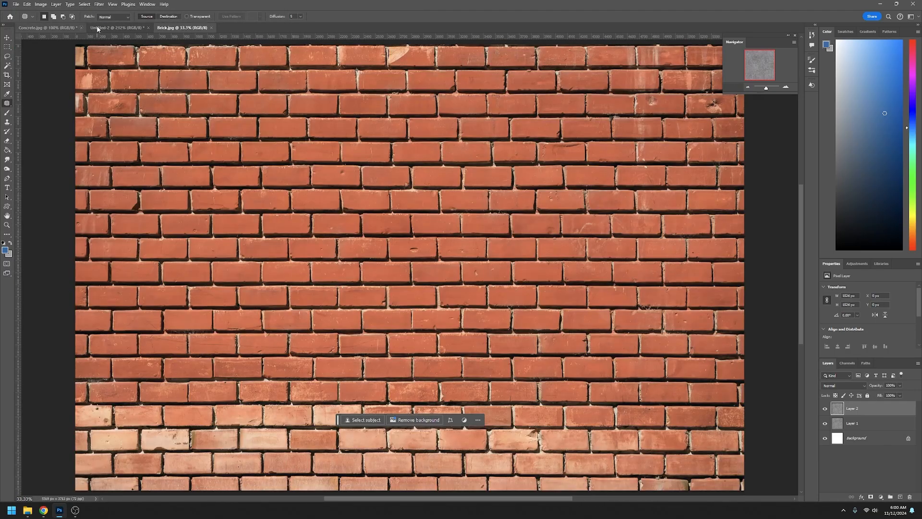
pyautogui.click(79, 27)
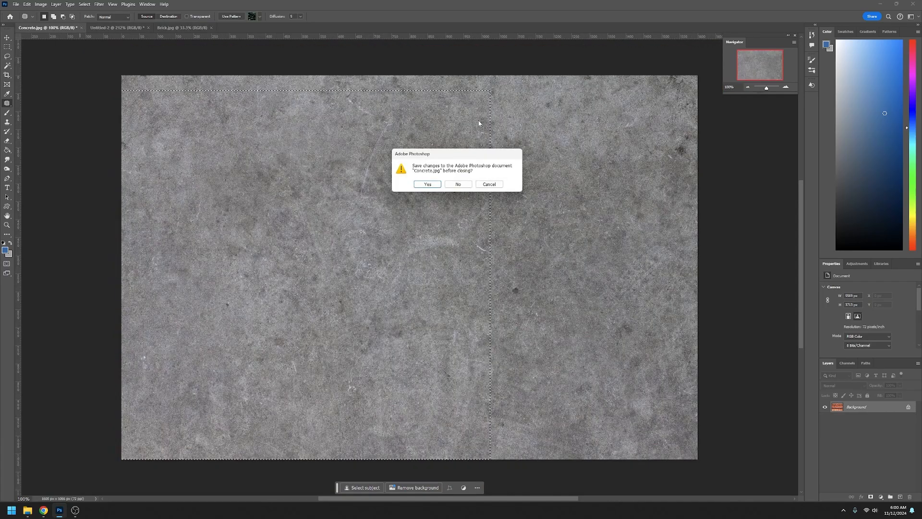
pyautogui.click(457, 183)
pyautogui.click(52, 30)
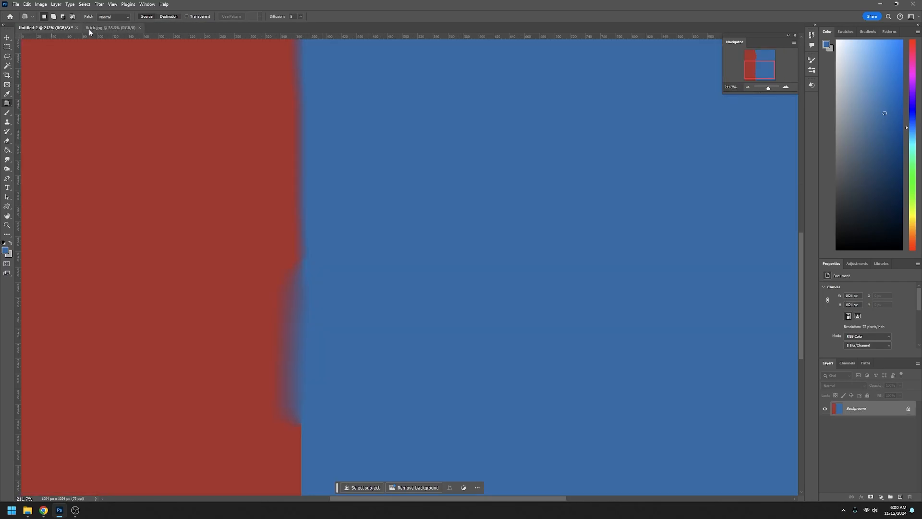
pyautogui.click(76, 28)
pyautogui.click(447, 183)
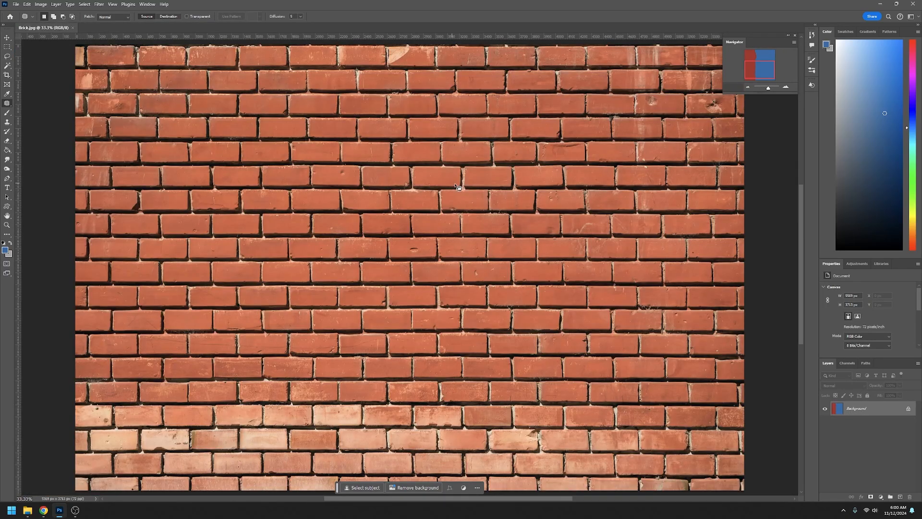
# - Create a new blank document of 2048 x 2048 pixels
pyautogui.click(16, 4)
pyautogui.click(43, 13)
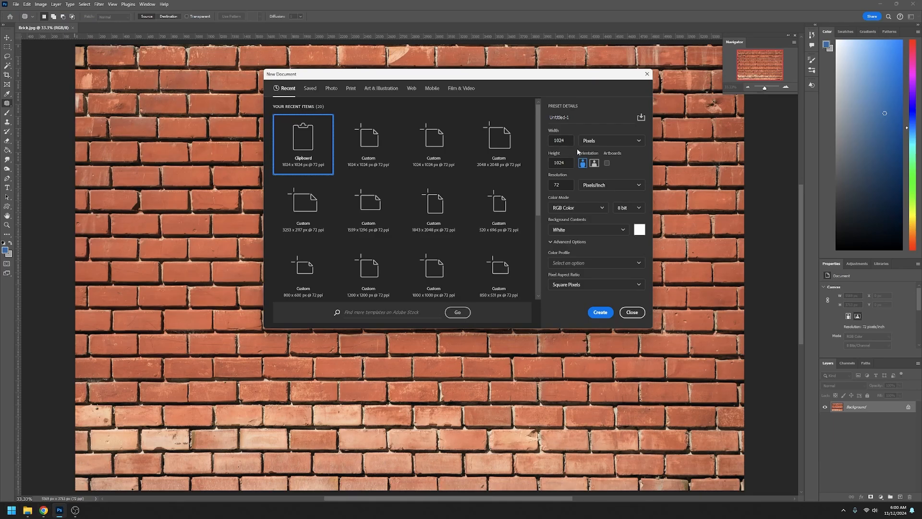
pyautogui.click(568, 140)
pyautogui.write('2048')
pyautogui.press('Tab')
pyautogui.press('Return')
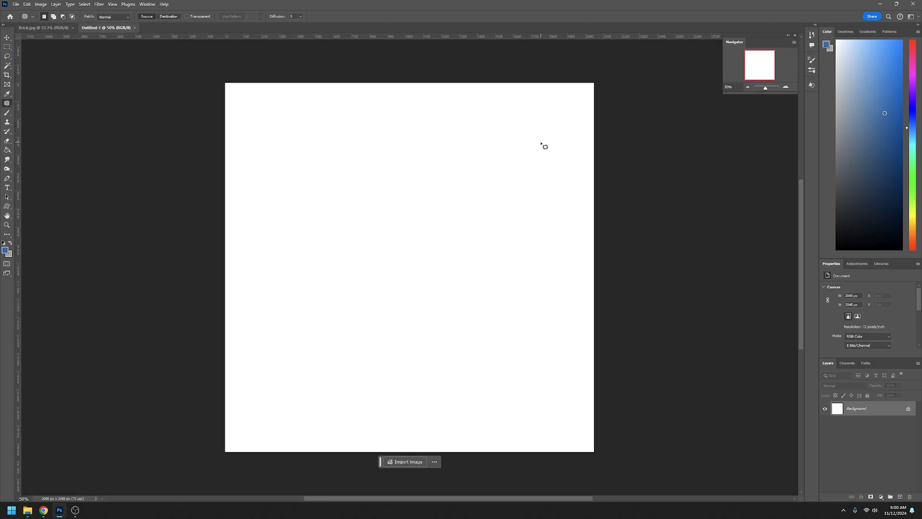
# - Set the Rectangular Marquee for the Brick image to a fixed size of 2048 x 2048 px
pyautogui.click(53, 27)
pyautogui.click(8, 46)
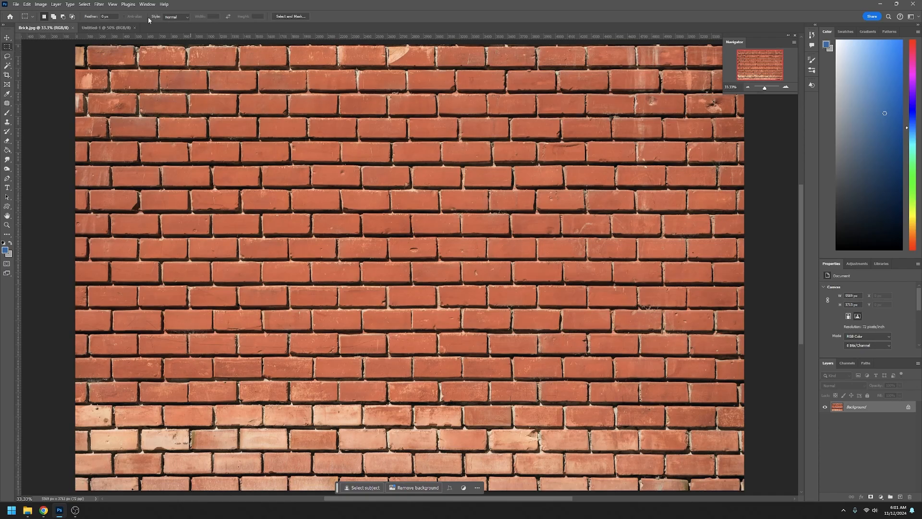
pyautogui.click(176, 17)
pyautogui.click(178, 35)
pyautogui.write('2048 p')
pyautogui.press('Return')
pyautogui.write('2048')
pyautogui.press('Return')
# - Try the fixed-size square selection at several places on the brick wall, then deselect it
pyautogui.moveTo(767, 90); pyautogui.dragTo(765, 89)
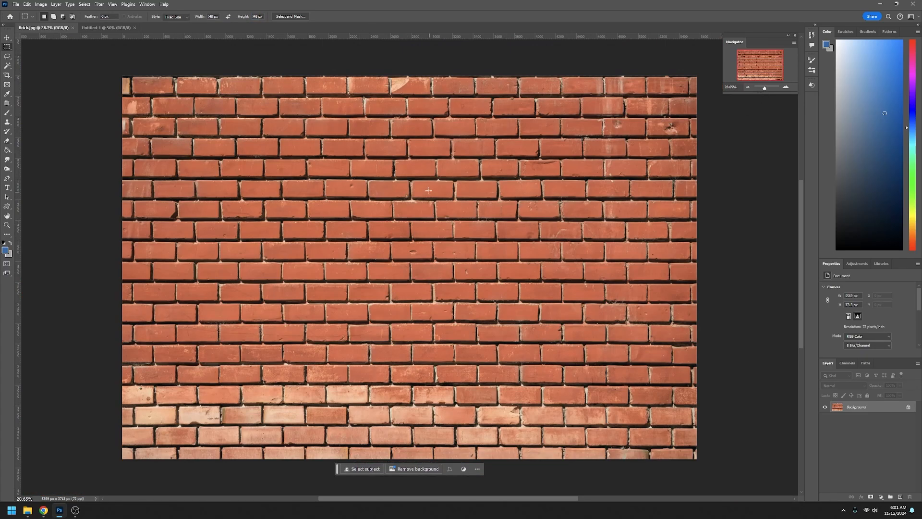
pyautogui.moveTo(149, 96); pyautogui.dragTo(141, 95)
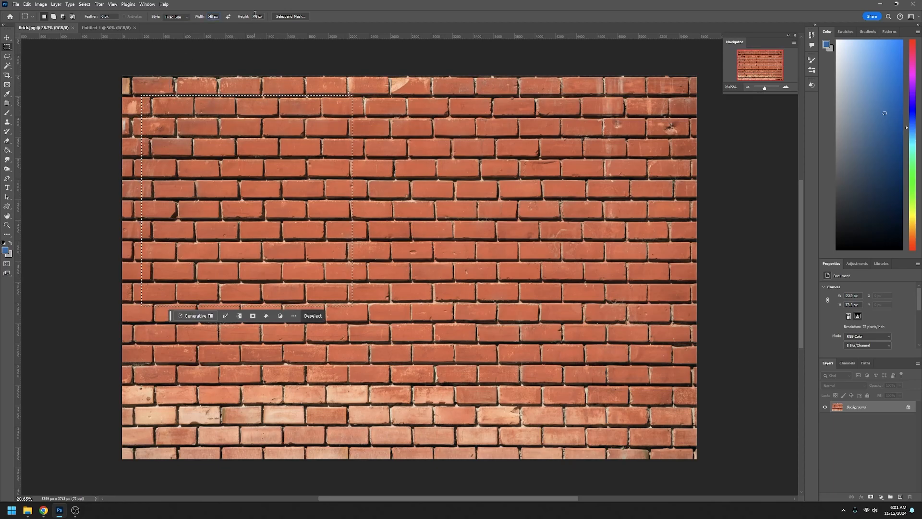
pyautogui.moveTo(256, 15); pyautogui.dragTo(228, 17)
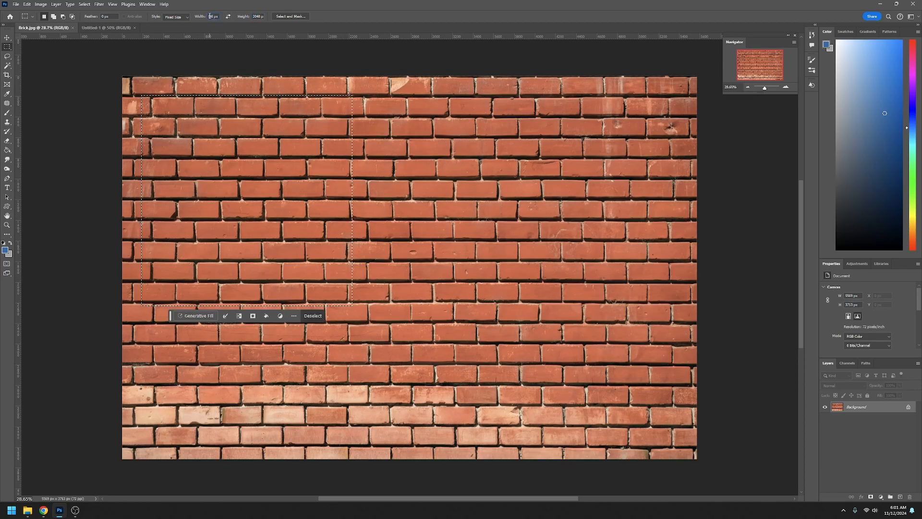
pyautogui.click(504, 164)
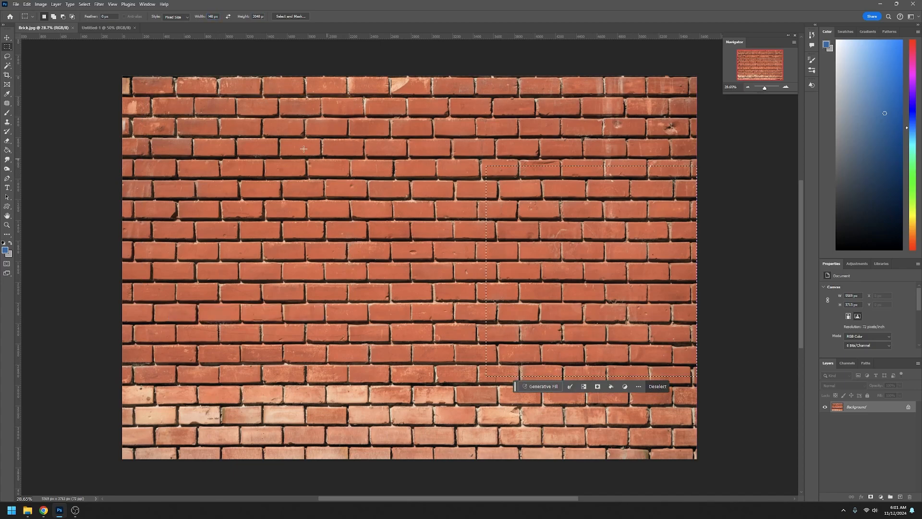
pyautogui.moveTo(303, 149); pyautogui.dragTo(185, 116)
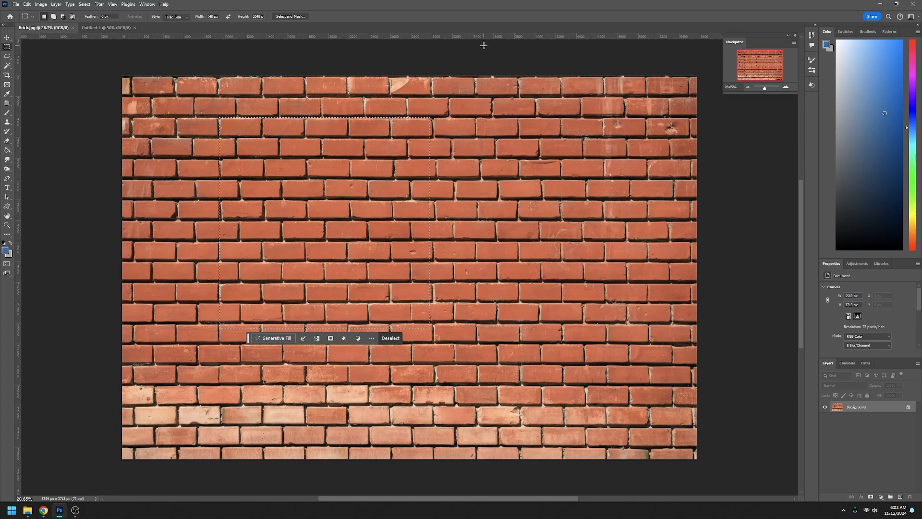
pyautogui.moveTo(434, 117); pyautogui.dragTo(283, 112)
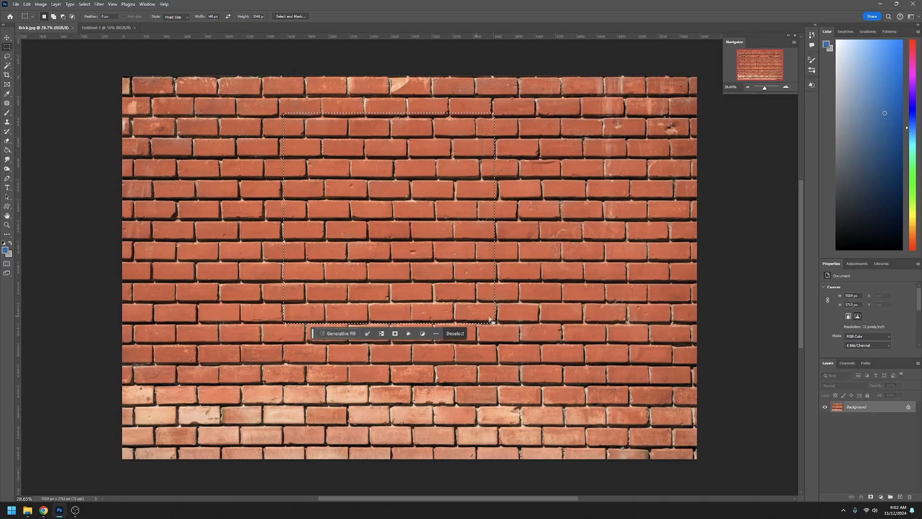
pyautogui.click(508, 70)
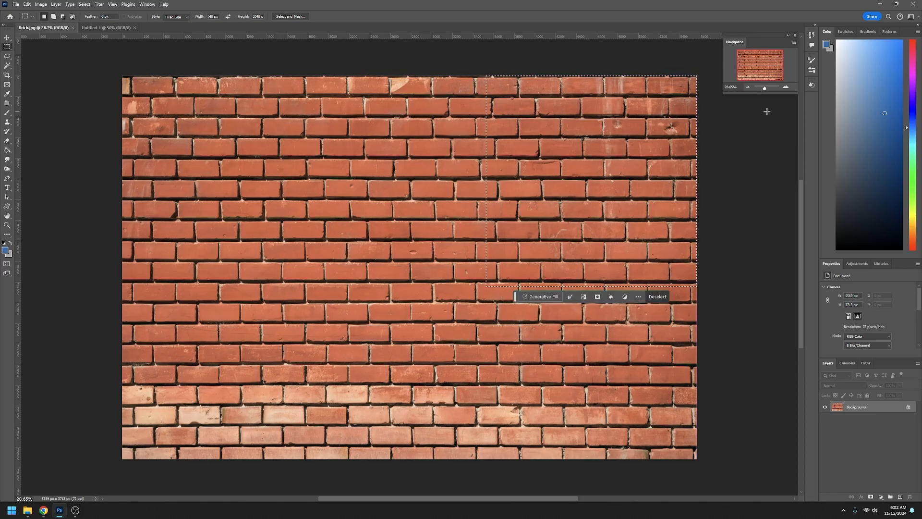
pyautogui.click(84, 4)
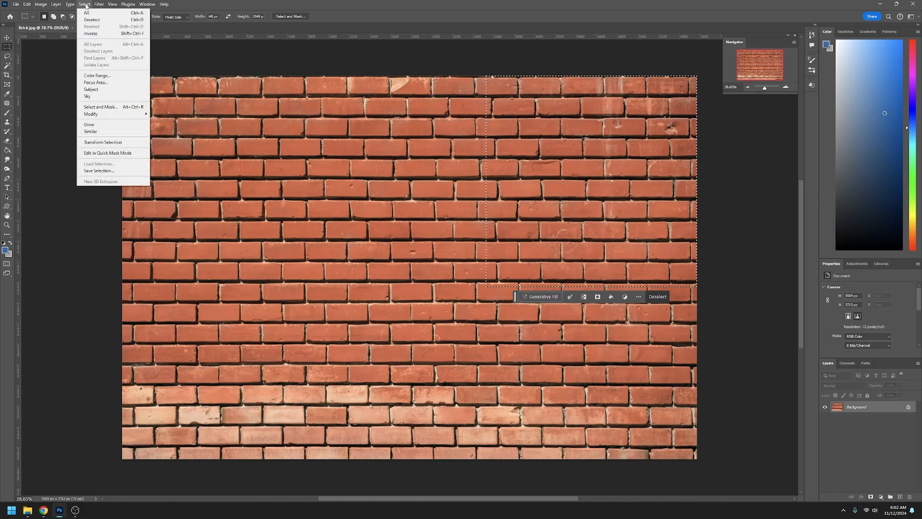
pyautogui.click(95, 20)
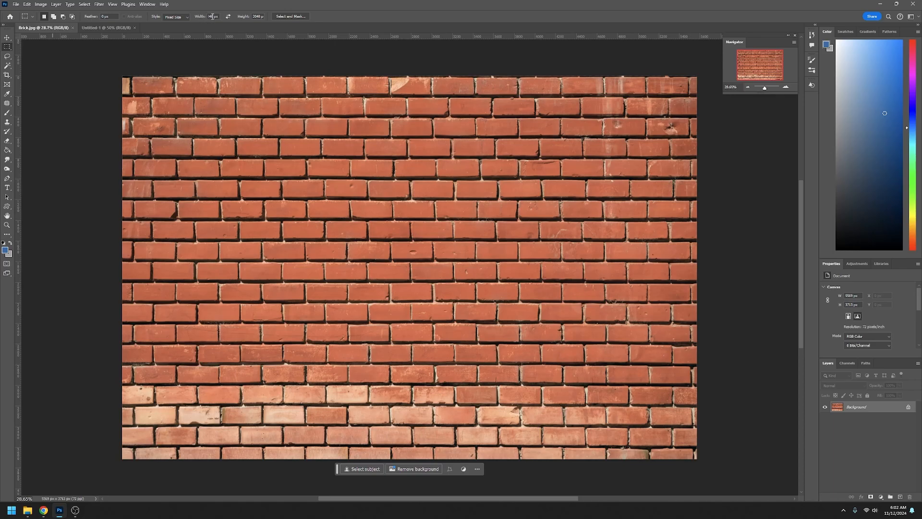
# - Set the fixed marquee size to 2400 x 2400 px and select evenly coloured bricks in the middle of the Brick image
pyautogui.click(115, 28)
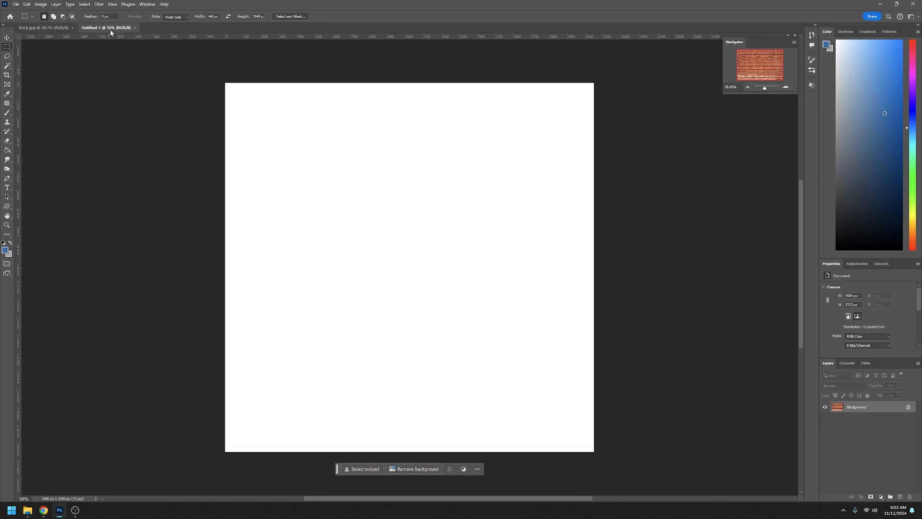
pyautogui.click(45, 27)
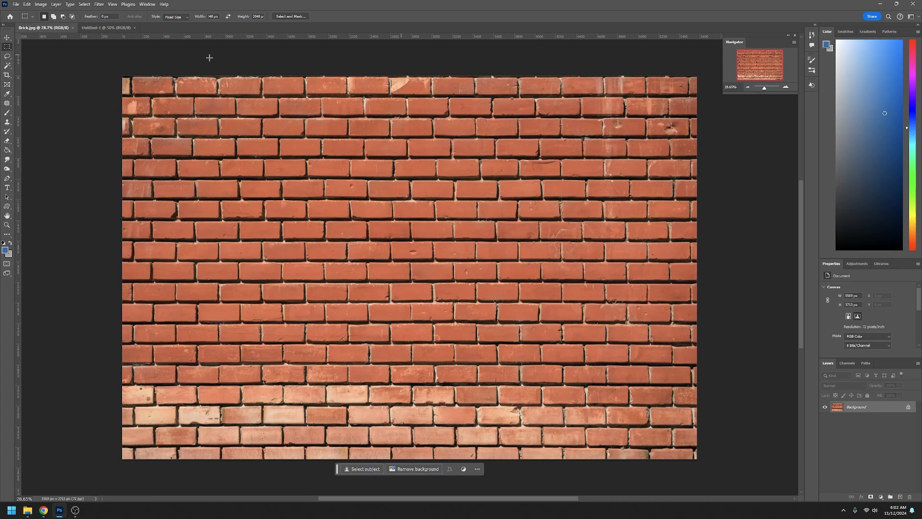
pyautogui.click(213, 16)
pyautogui.write('2400')
pyautogui.write('24')
pyautogui.moveTo(327, 132); pyautogui.dragTo(255, 101)
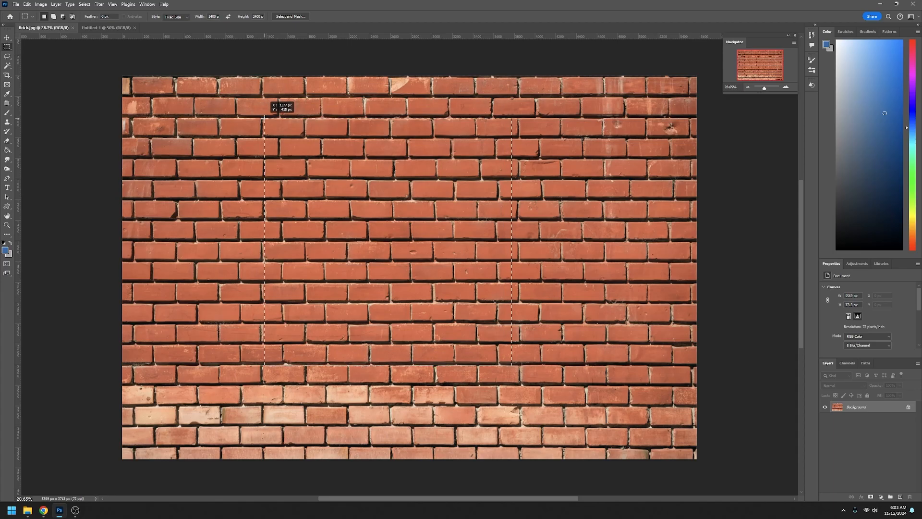
pyautogui.moveTo(284, 120); pyautogui.dragTo(256, 108)
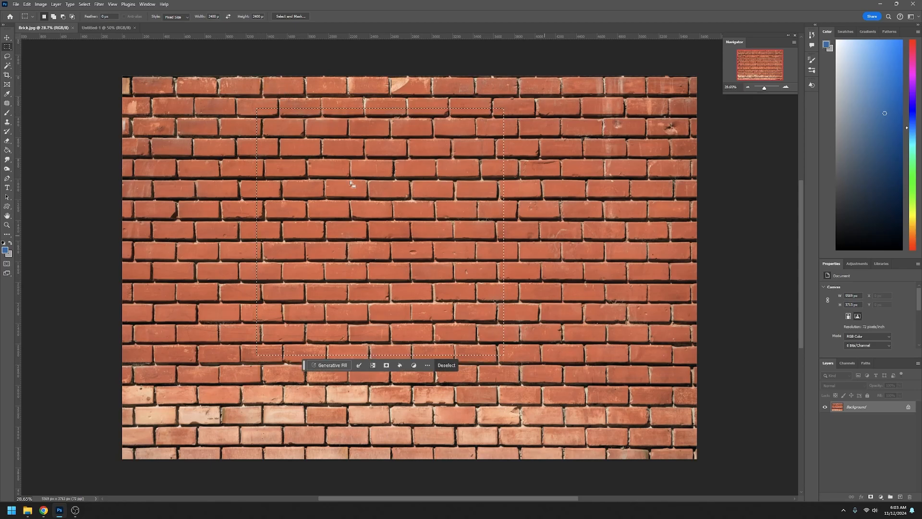
# - Copy the selected bricks into Untitled-1 and move the layer to X -48 px, Y -100 px, starting with a full brick row
pyautogui.click(103, 28)
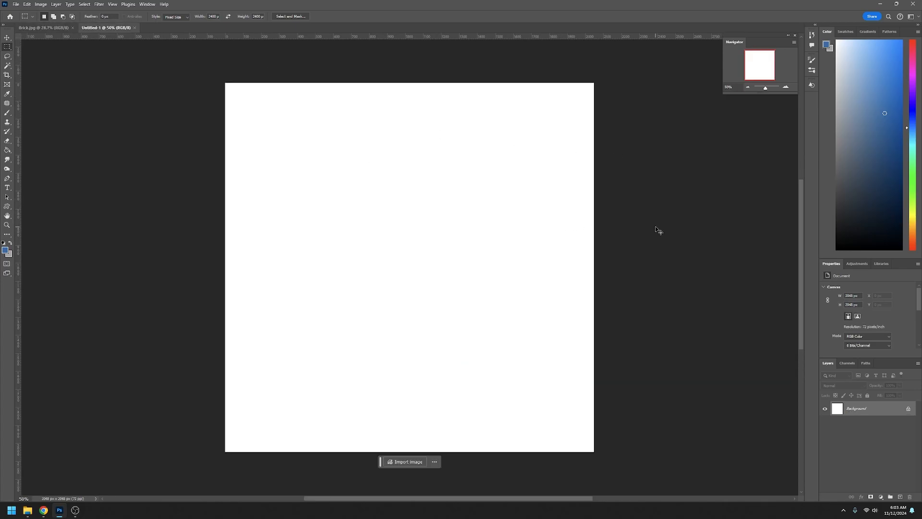
pyautogui.hotkey('ctrl', 'v')
pyautogui.click(7, 38)
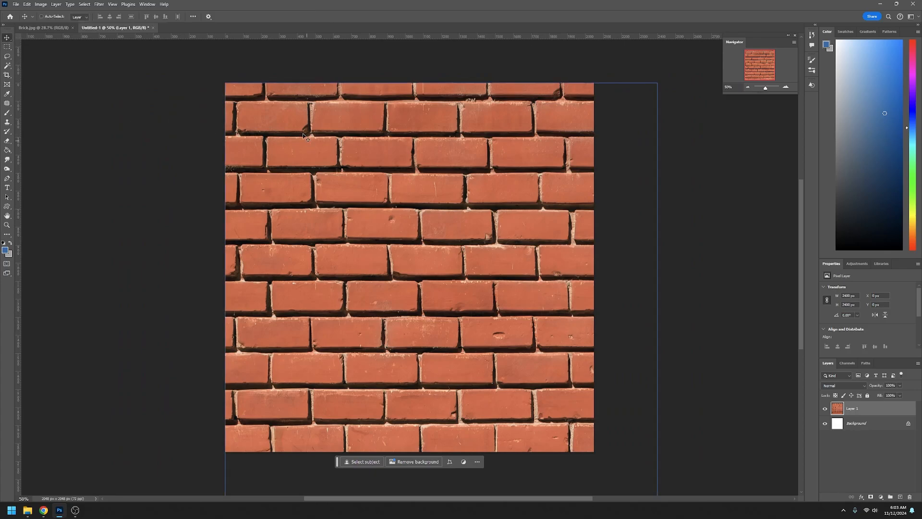
pyautogui.moveTo(303, 136); pyautogui.dragTo(284, 115)
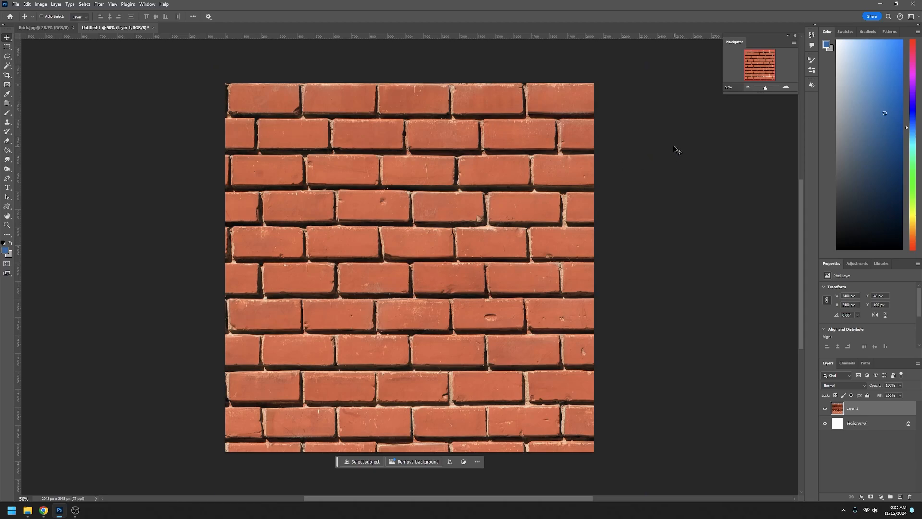
# - Place a horizontal guide under the second-lowest full brick row and a vertical guide just inside the canvas's left edge
pyautogui.hotkey('alt', 'Tab')
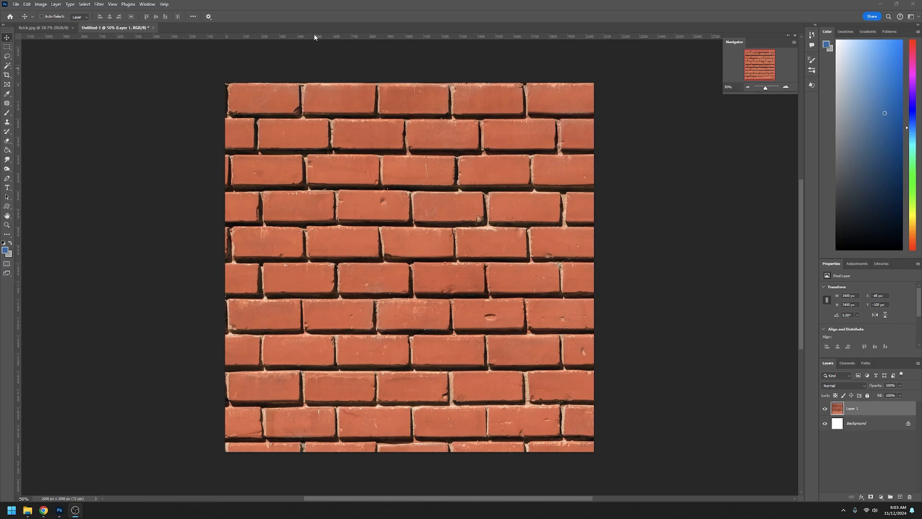
pyautogui.click(342, 154)
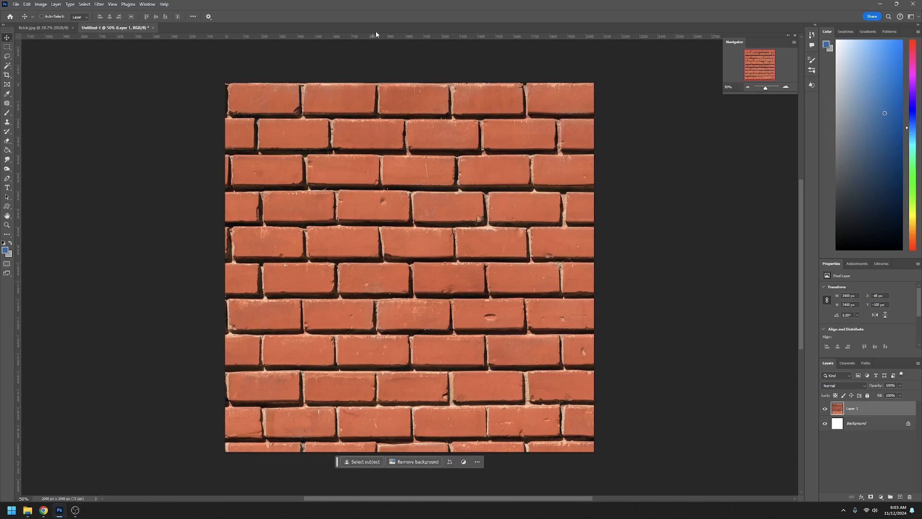
pyautogui.moveTo(410, 36); pyautogui.dragTo(451, 400)
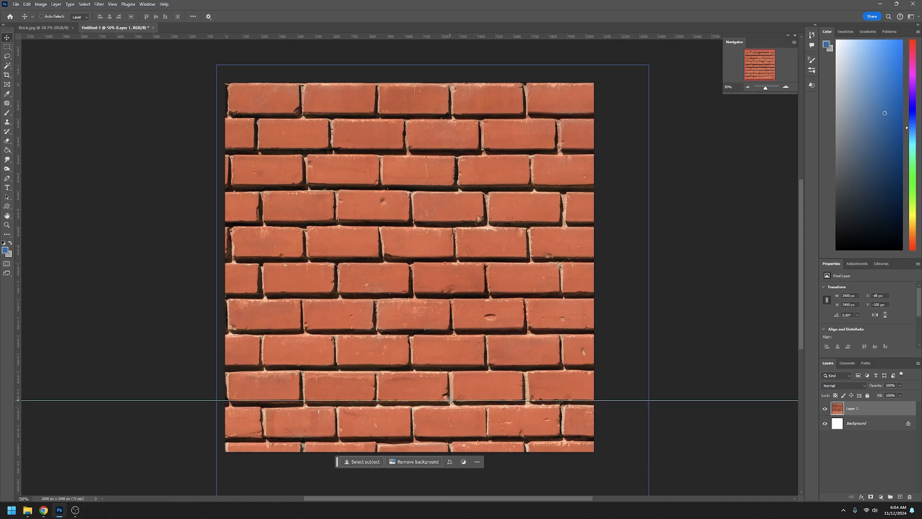
pyautogui.moveTo(18, 177); pyautogui.dragTo(234, 242)
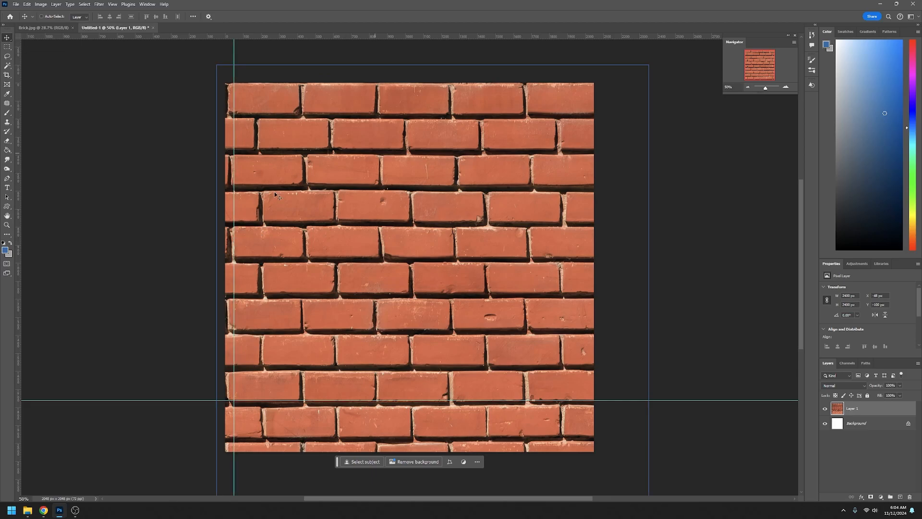
# - Duplicate Layer 1 as Layer 1 copy and hide the original Layer 1
pyautogui.rightClick(869, 415)
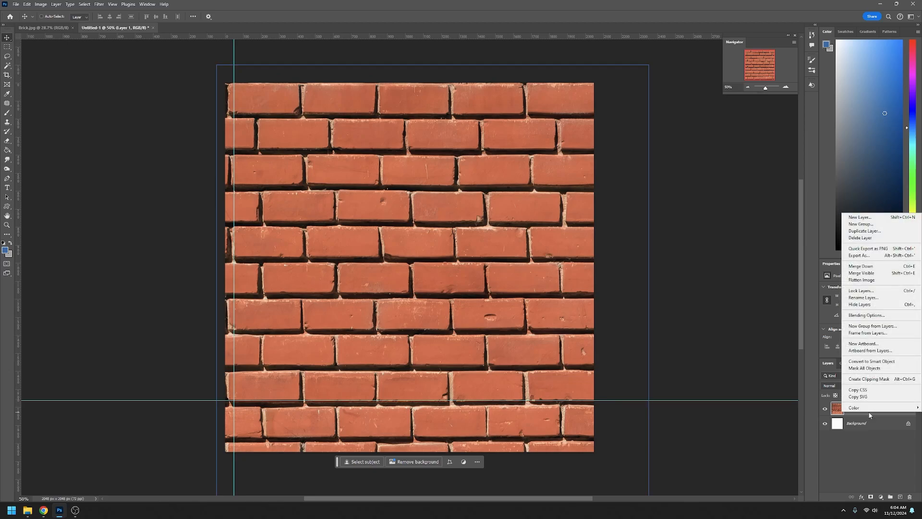
pyautogui.click(893, 232)
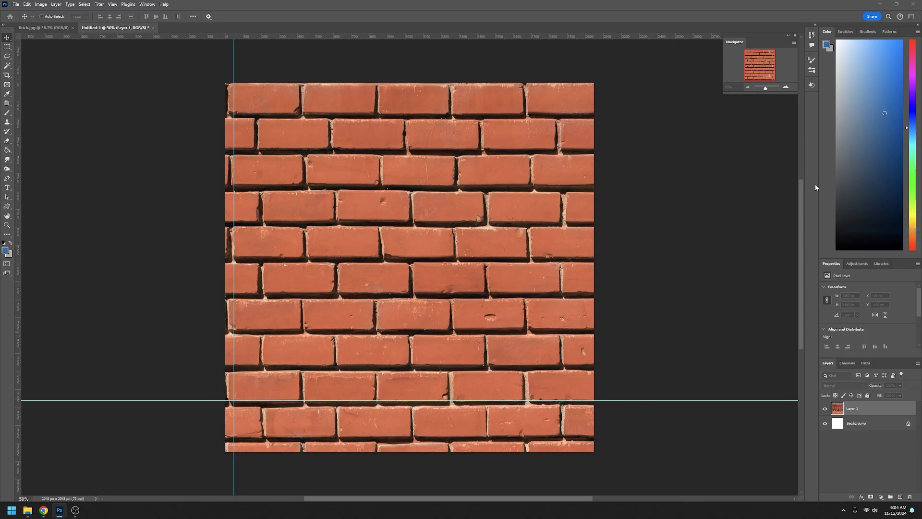
pyautogui.press('Return')
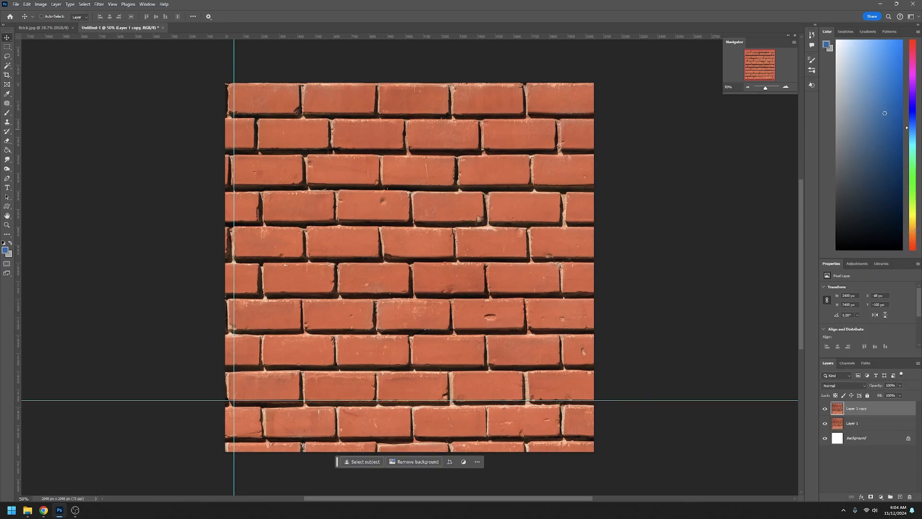
pyautogui.click(824, 423)
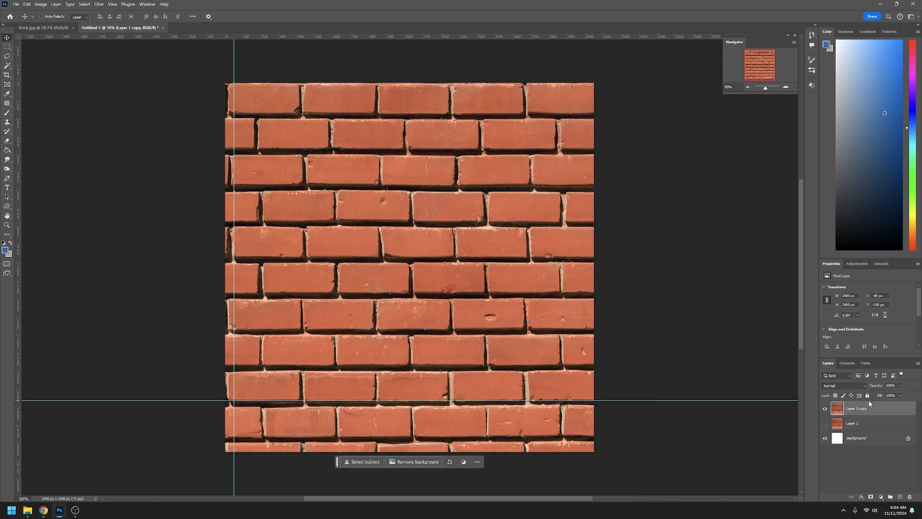
# - Skew Layer 1 copy by moving its upper-left corner inward toward the vertical guide and lowering its upper-right corner slightly
pyautogui.click(27, 5)
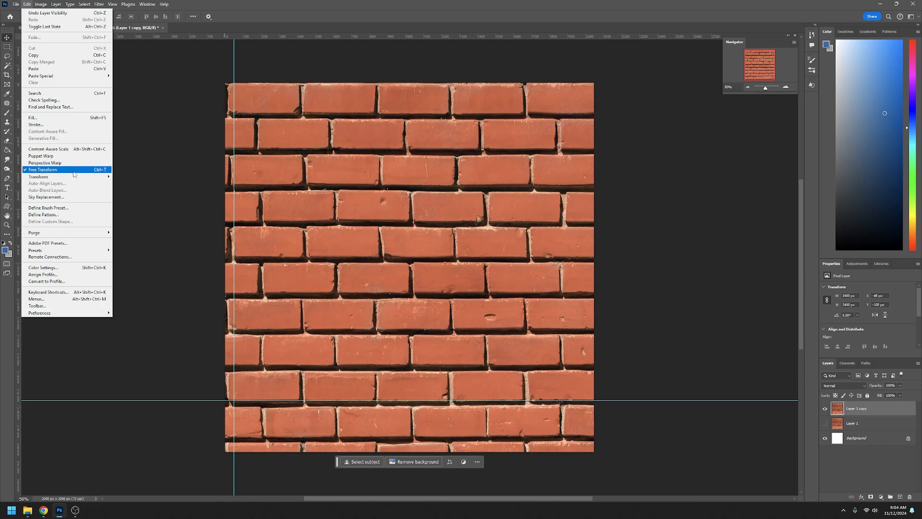
pyautogui.moveTo(72, 178)
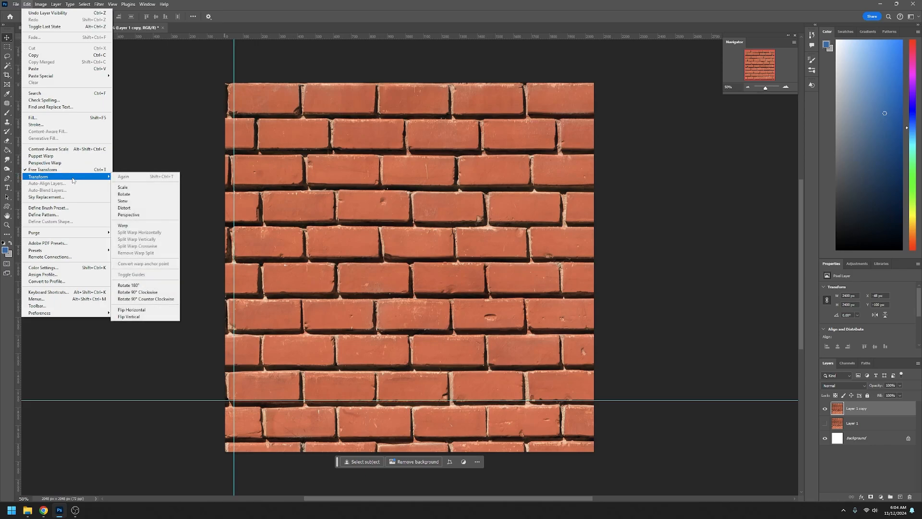
pyautogui.click(159, 203)
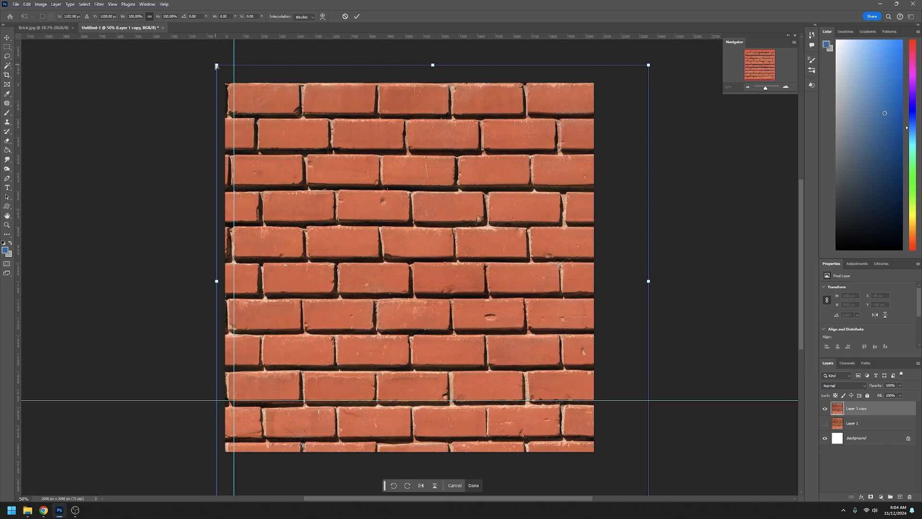
pyautogui.moveTo(217, 65); pyautogui.dragTo(222, 68)
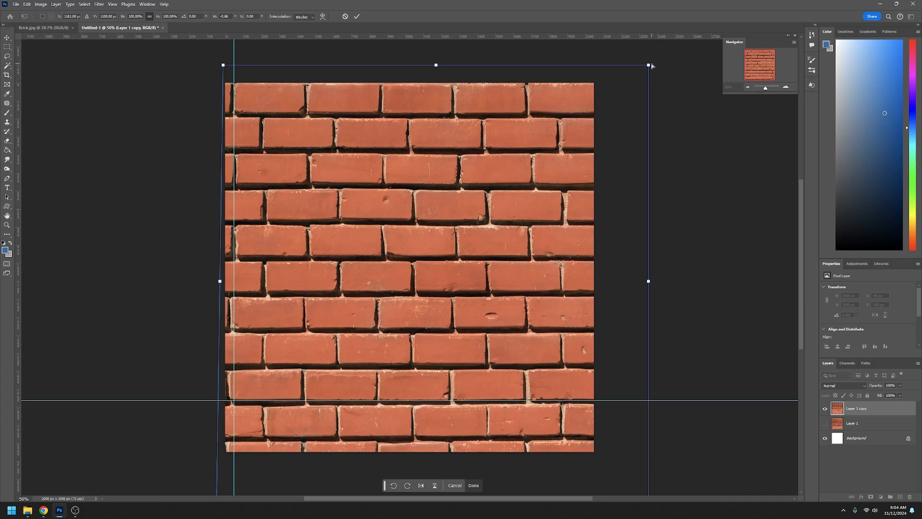
pyautogui.moveTo(648, 67); pyautogui.dragTo(647, 69)
pyautogui.moveTo(223, 64); pyautogui.dragTo(228, 68)
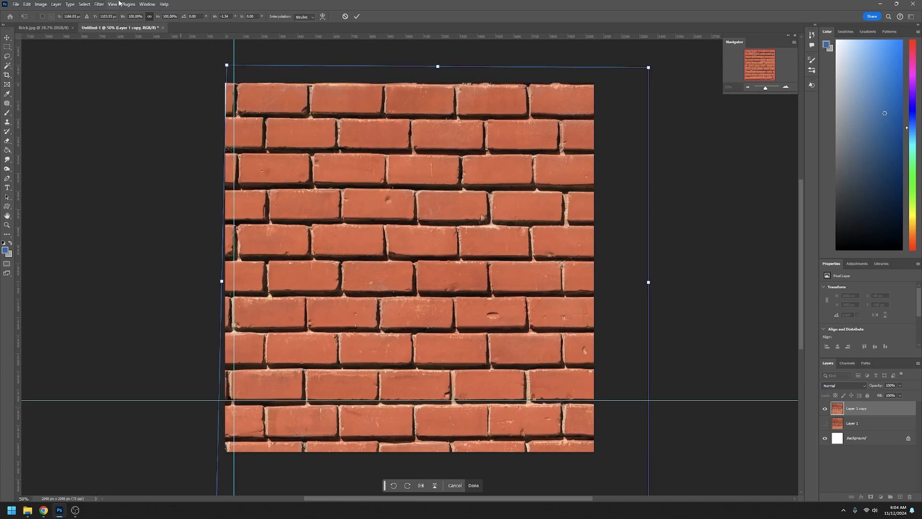
# - With snapping turned off, skew the upper-left corner slightly down and the lower-left corner inward, and apply the transform
pyautogui.click(112, 5)
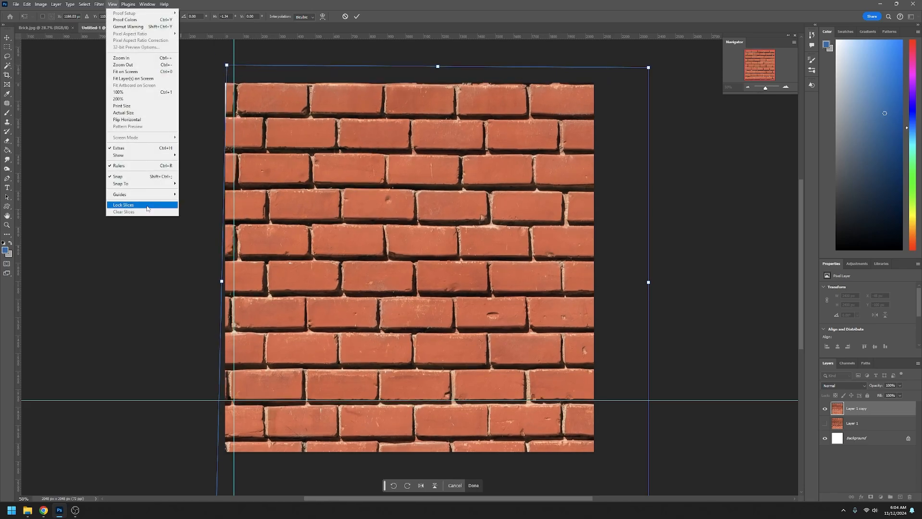
pyautogui.click(118, 177)
pyautogui.moveTo(227, 67); pyautogui.dragTo(226, 69)
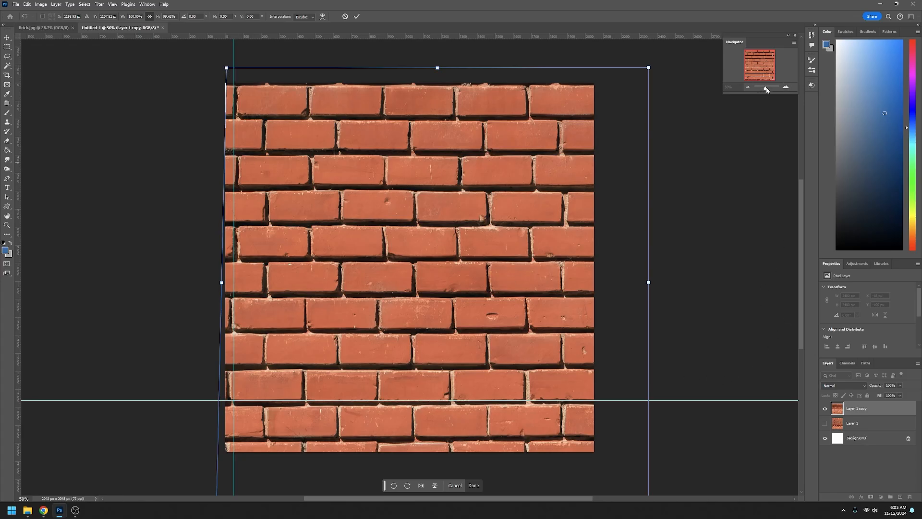
pyautogui.moveTo(765, 87); pyautogui.dragTo(765, 89)
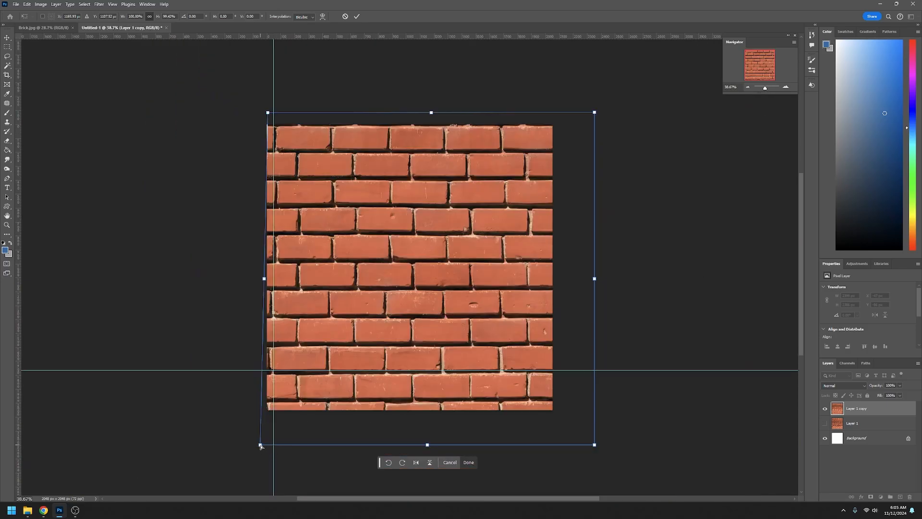
pyautogui.moveTo(260, 444); pyautogui.dragTo(267, 443)
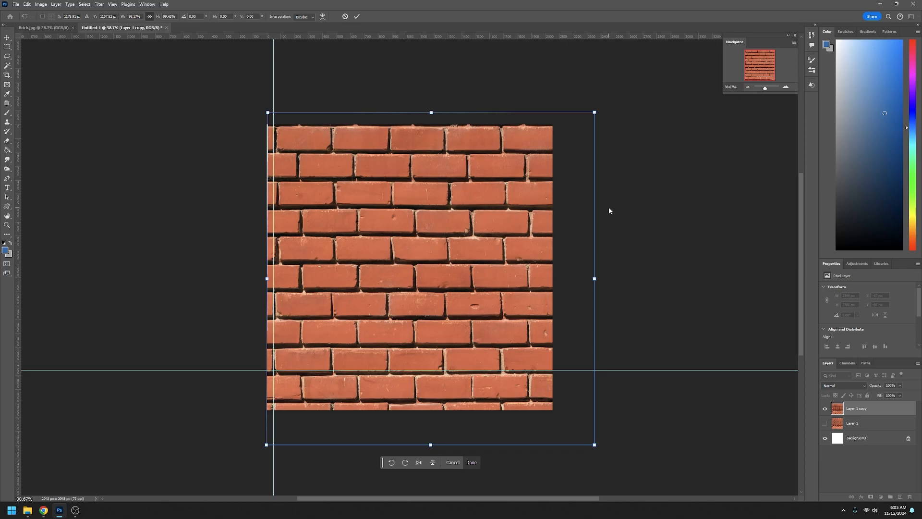
pyautogui.press('Return')
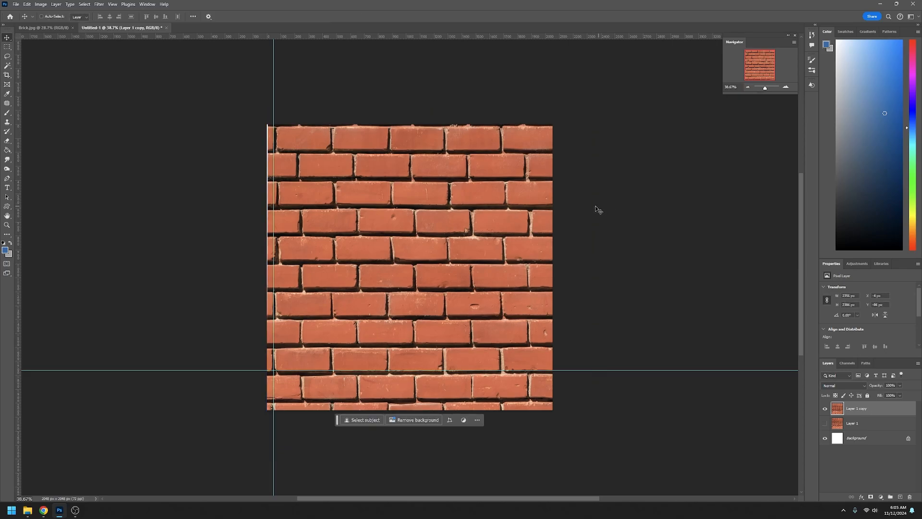
# - Place a vertical guide near the canvas's right edge and skew the layer's upper-right corner slightly outward to align the joints with it
pyautogui.moveTo(19, 220); pyautogui.dragTo(531, 226)
pyautogui.click(28, 4)
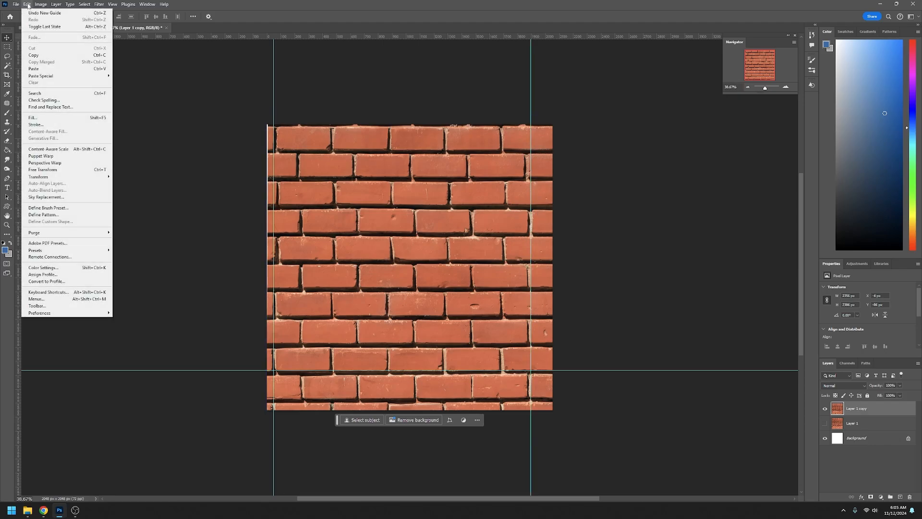
pyautogui.moveTo(97, 177)
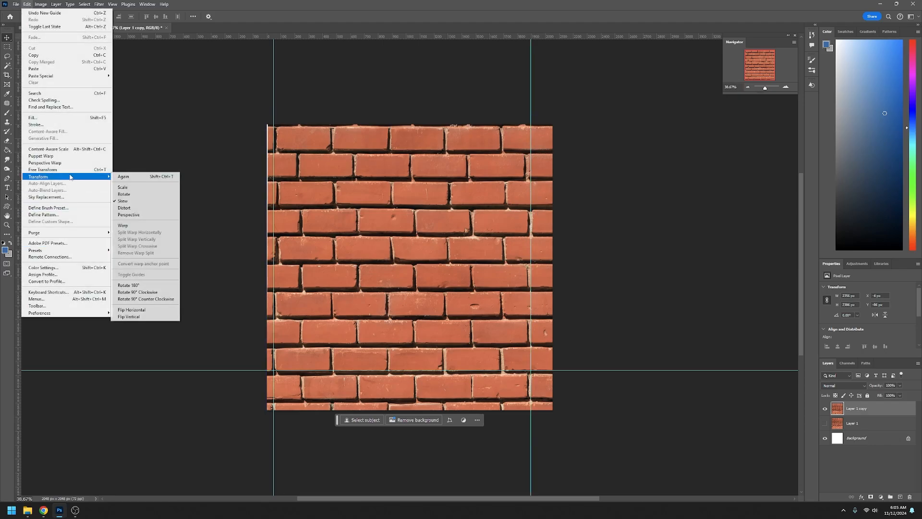
pyautogui.click(154, 201)
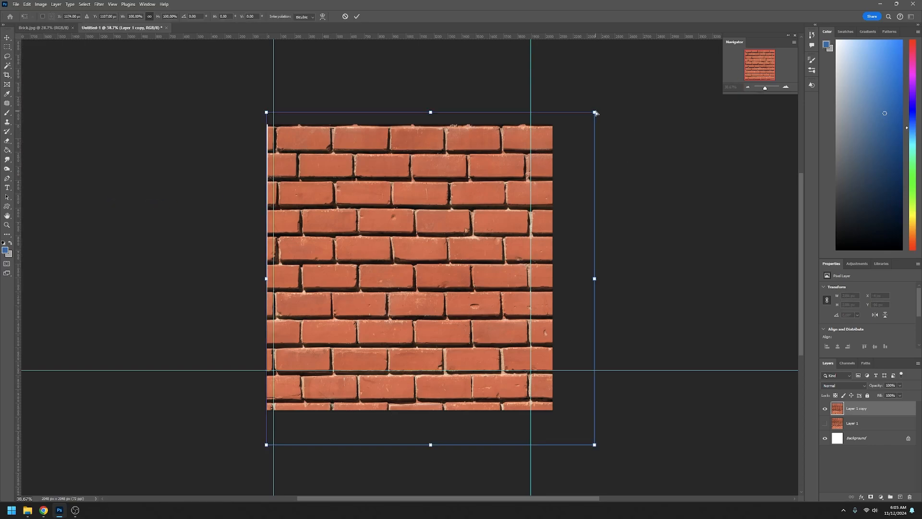
pyautogui.moveTo(595, 112); pyautogui.dragTo(597, 112)
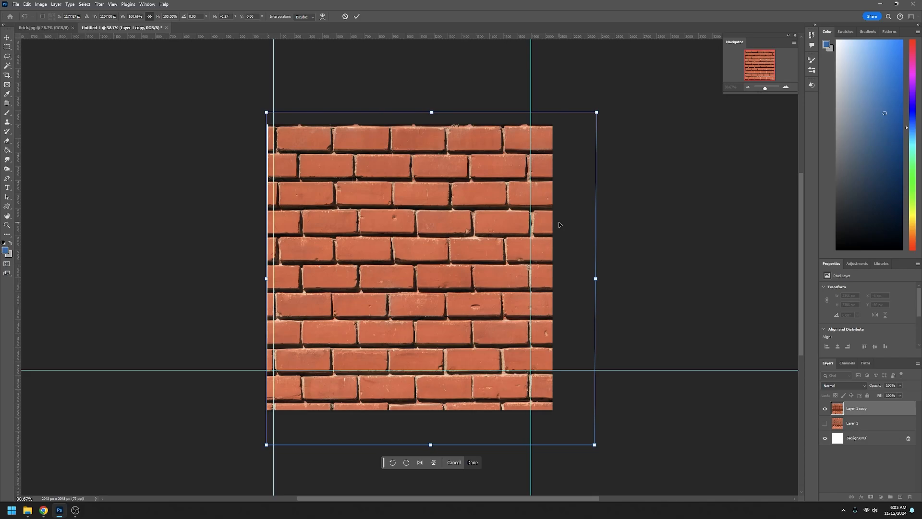
pyautogui.press('Return')
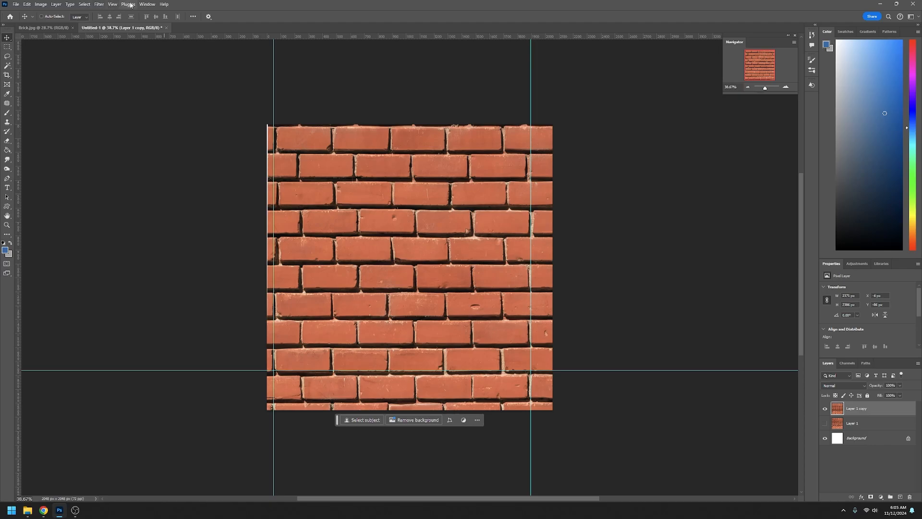
# - Clear all guides and turn snapping back on
pyautogui.click(112, 4)
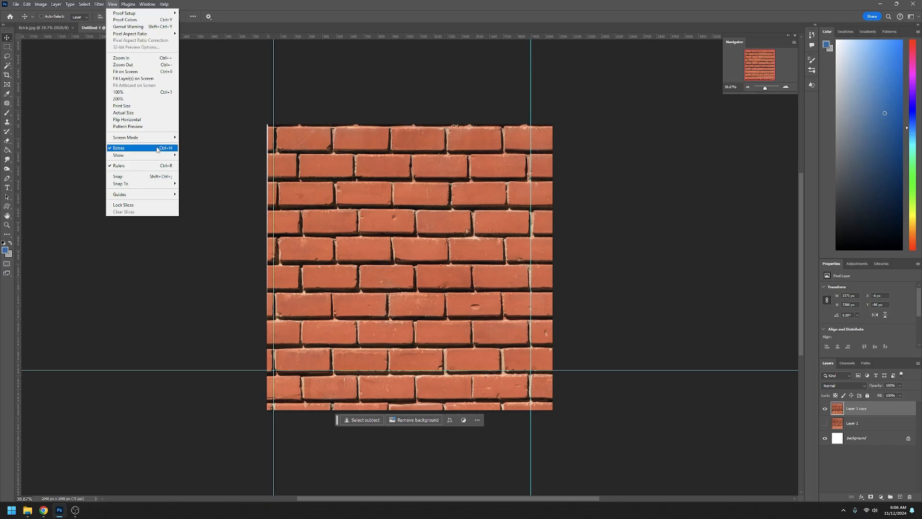
pyautogui.moveTo(157, 159)
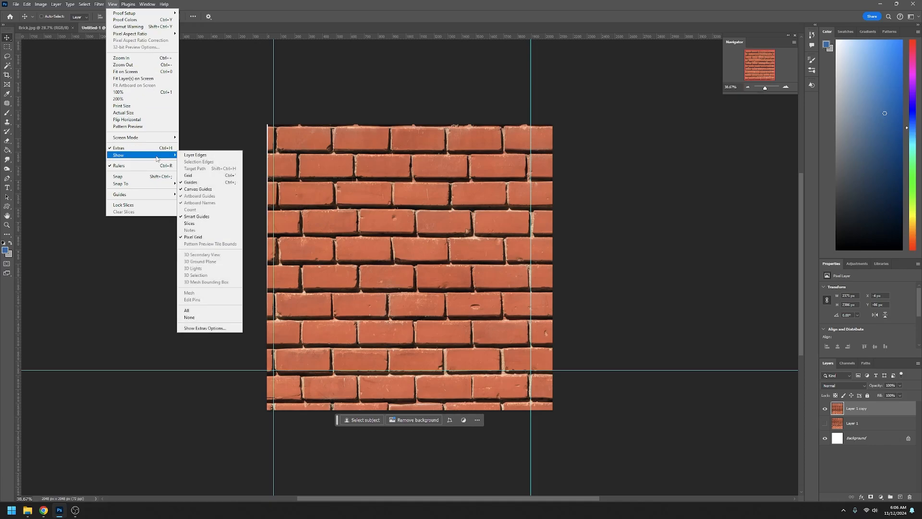
pyautogui.moveTo(155, 196)
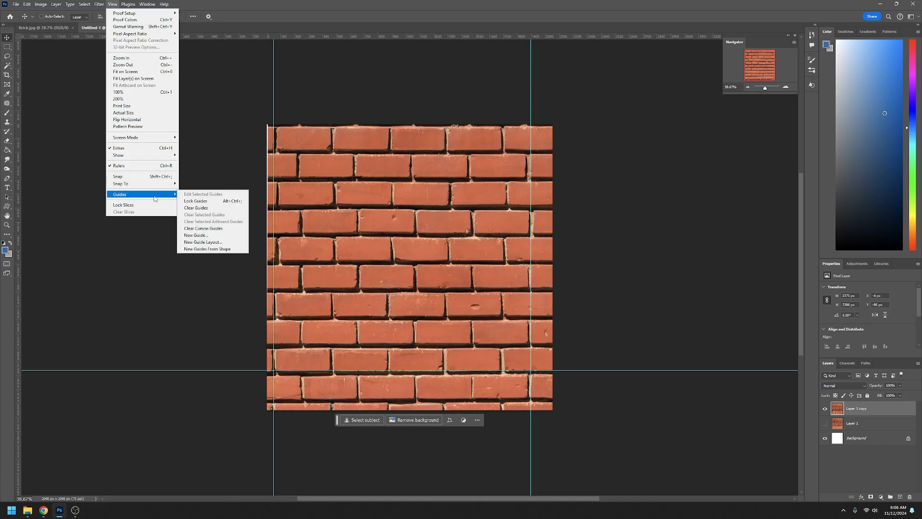
pyautogui.click(222, 209)
pyautogui.click(112, 4)
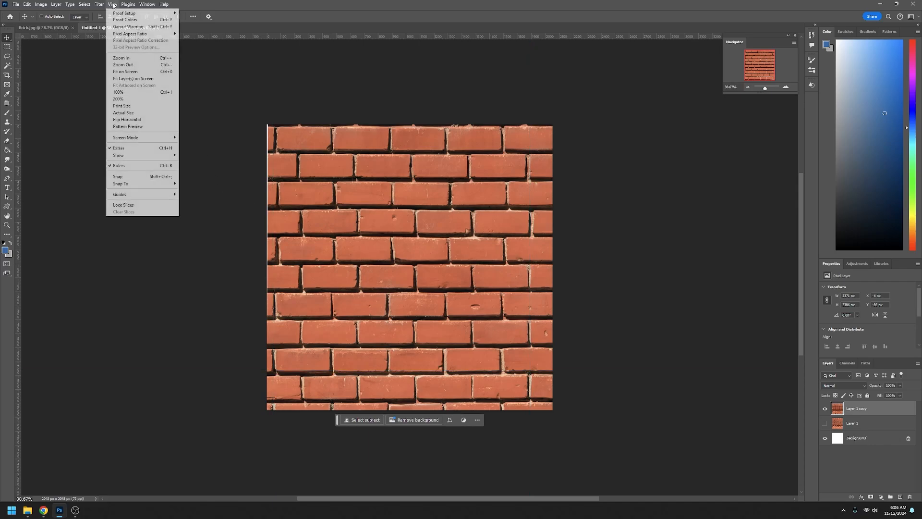
pyautogui.click(139, 177)
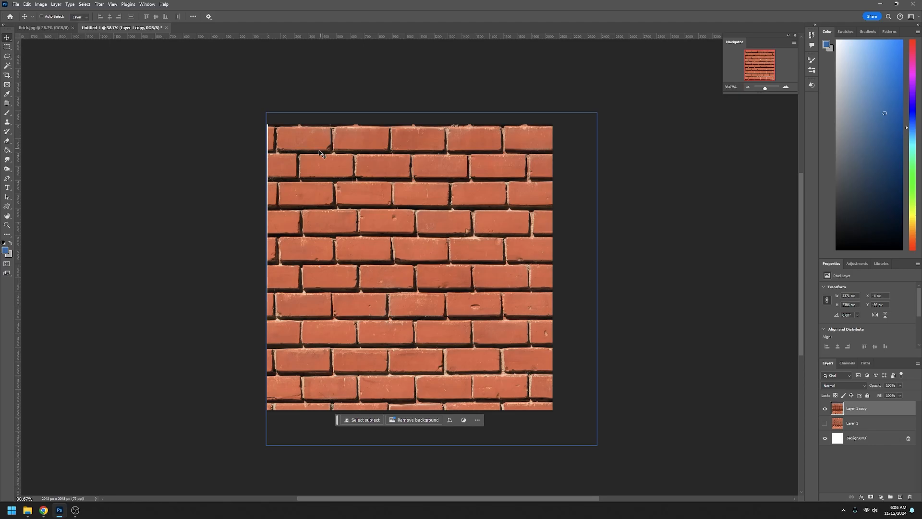
# - Move Layer 1 copy to X -61 px, Y -97 px so the top brick row starts at the canvas's upper-left corner
pyautogui.moveTo(315, 149)
pyautogui.mouseDown()
pyautogui.moveTo(330, 160)
pyautogui.moveTo(316, 151)
pyautogui.mouseUp()
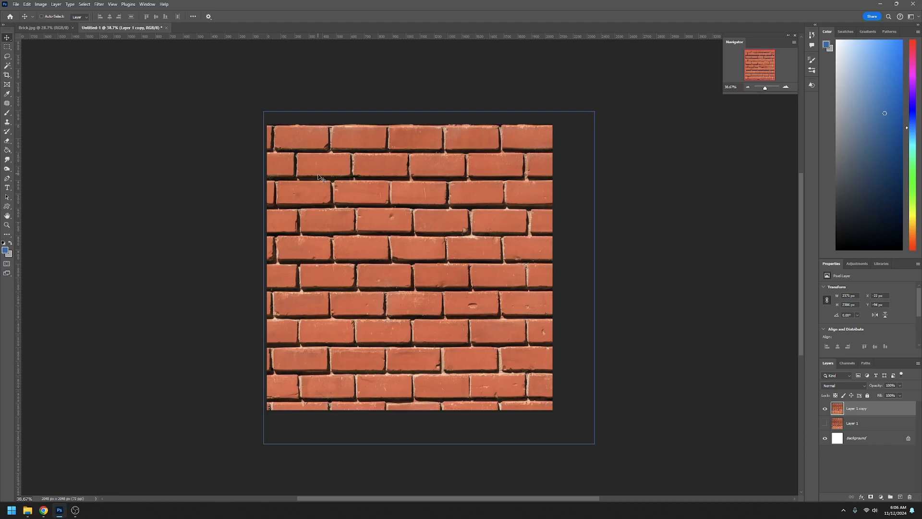
pyautogui.moveTo(318, 176); pyautogui.dragTo(311, 178)
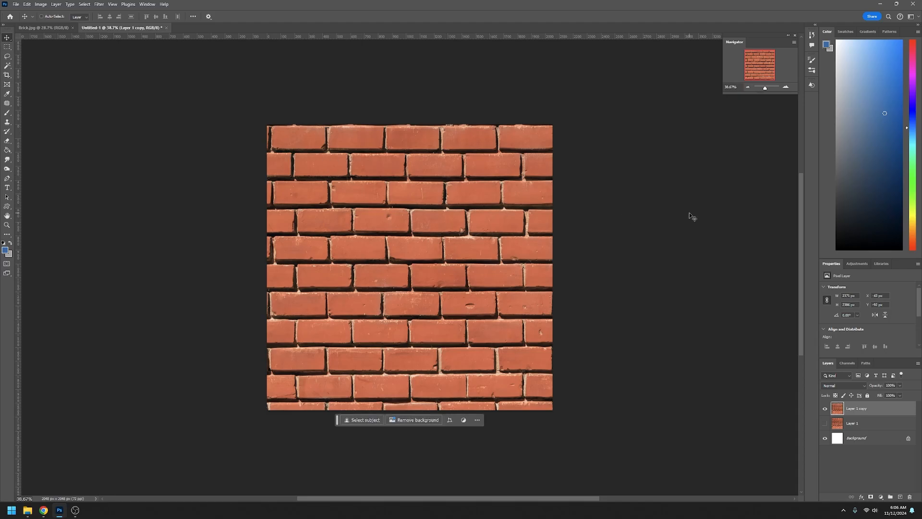
pyautogui.press('Left')
pyautogui.press('Left')
pyautogui.press('Left')
pyautogui.press('Left')
pyautogui.press('Left')
pyautogui.press('Left')
pyautogui.press('Left')
pyautogui.press('Left')
pyautogui.press('Left')
pyautogui.press('Left')
pyautogui.press('Left')
pyautogui.press('Left')
pyautogui.press('Left')
pyautogui.press('Left')
pyautogui.press('Left')
pyautogui.press('Left')
pyautogui.press('Left')
pyautogui.press('Left')
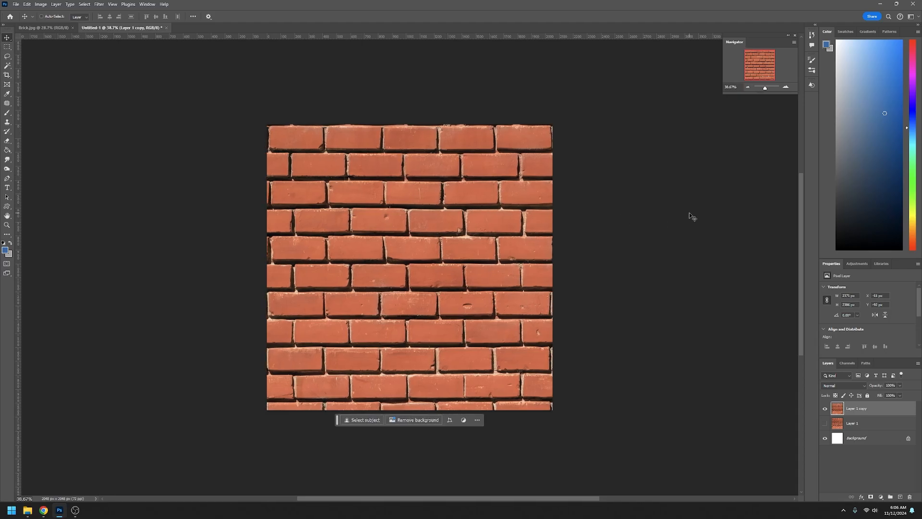
pyautogui.press('Up')
pyautogui.press('Up')
pyautogui.press('Up')
pyautogui.press('Up')
pyautogui.press('Up')
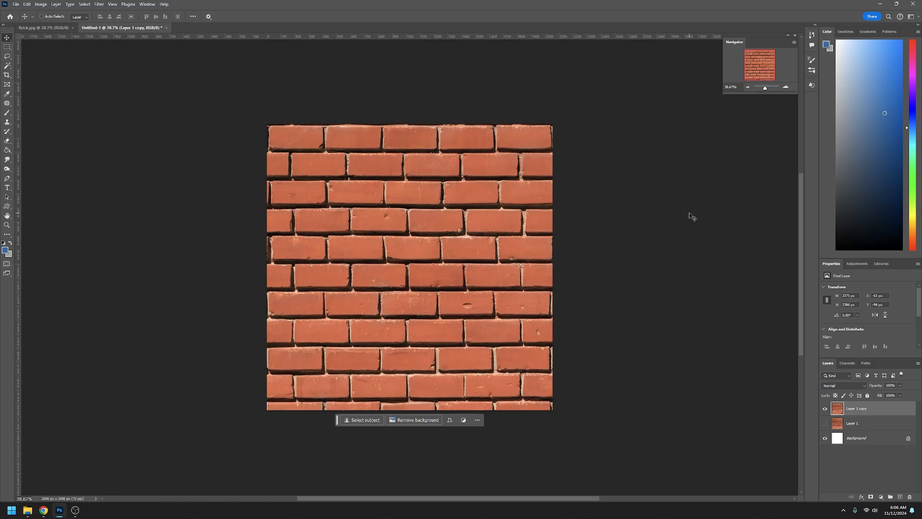
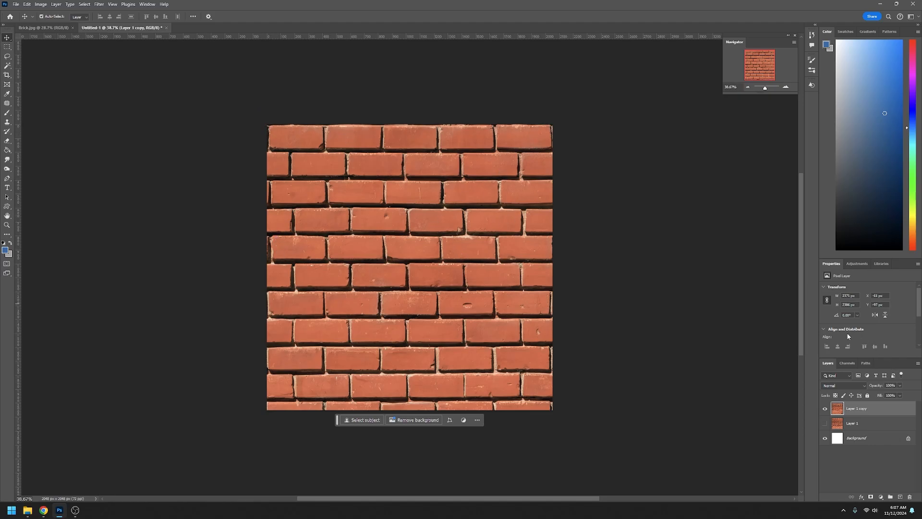
# - Stretch Layer 1 copy to about 100.2% width and 103.1% height so the last full brick row meets the canvas's bottom edge
pyautogui.hotkey('ctrl', 't')
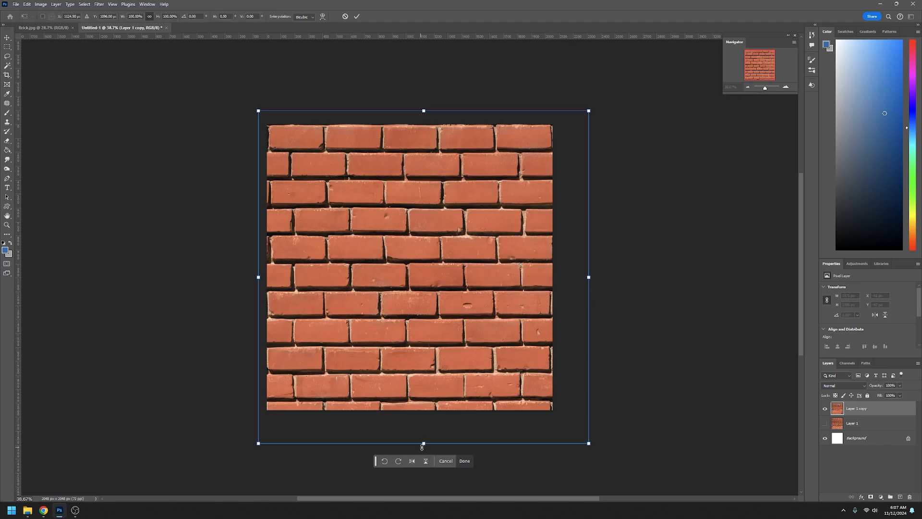
pyautogui.moveTo(424, 443); pyautogui.dragTo(426, 441)
pyautogui.moveTo(426, 441); pyautogui.dragTo(431, 452)
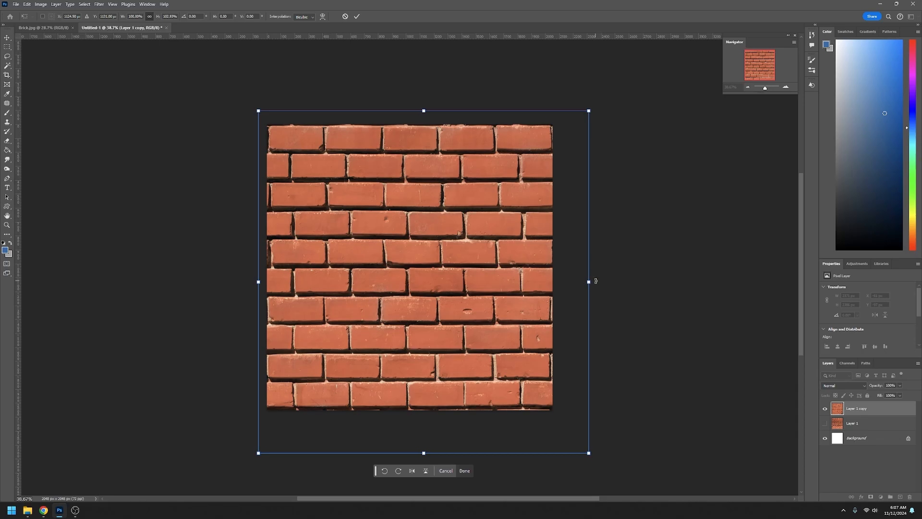
pyautogui.moveTo(589, 282); pyautogui.dragTo(590, 282)
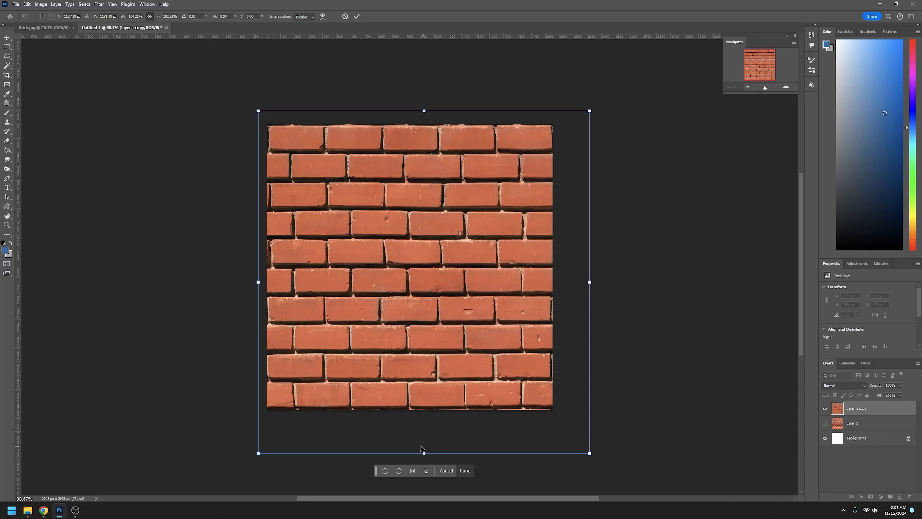
pyautogui.moveTo(424, 453); pyautogui.dragTo(425, 452)
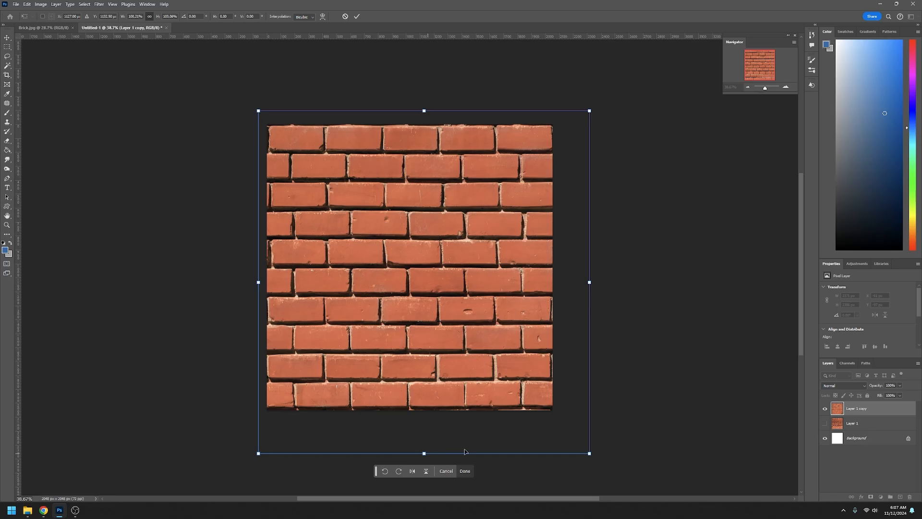
pyautogui.press('Return')
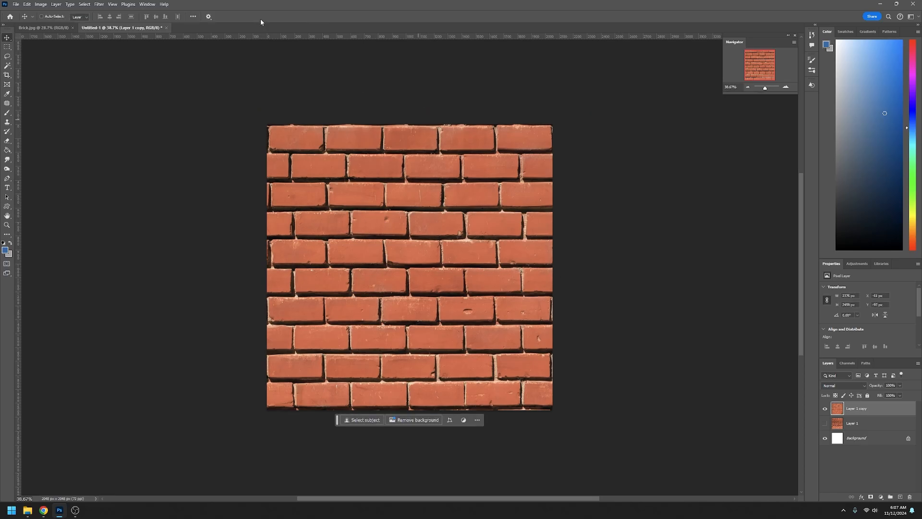
# - Skew the lower-right corner of Layer 1 copy slightly downward to level the bottom brick row, and apply it
pyautogui.click(27, 4)
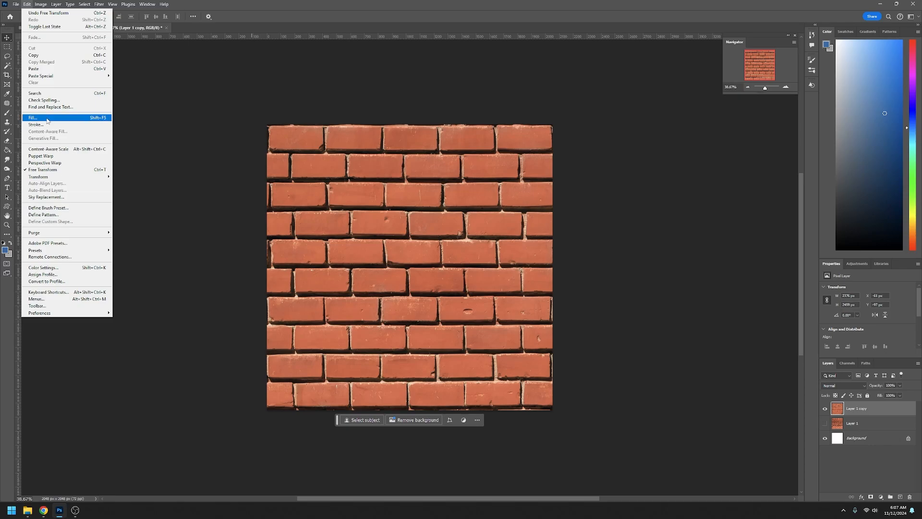
pyautogui.moveTo(55, 180)
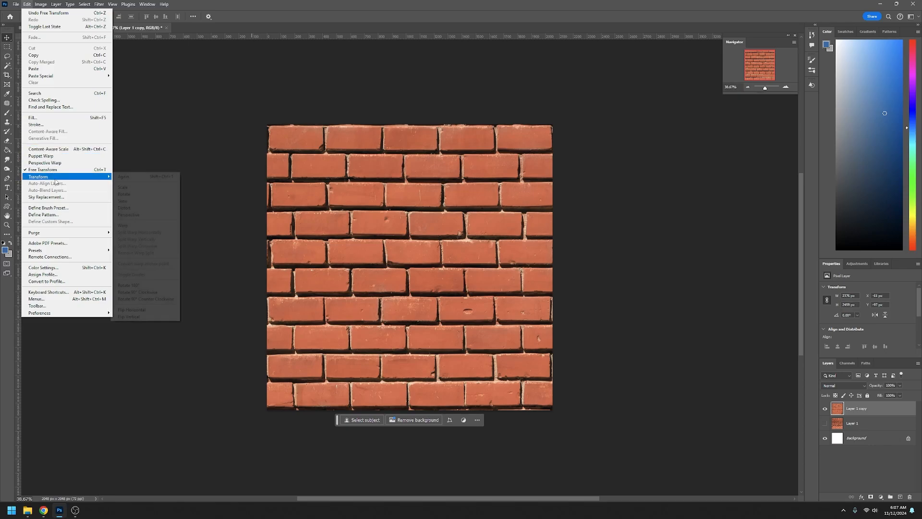
pyautogui.click(145, 201)
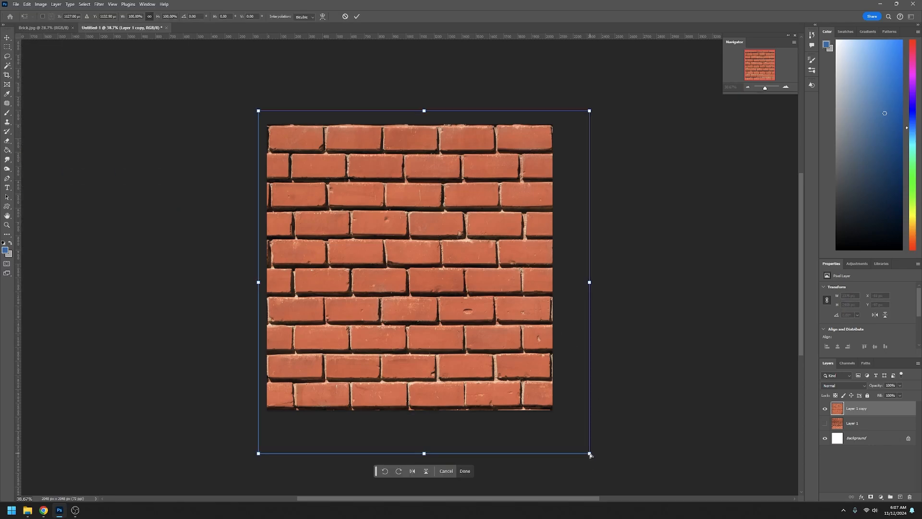
pyautogui.moveTo(590, 454); pyautogui.dragTo(591, 457)
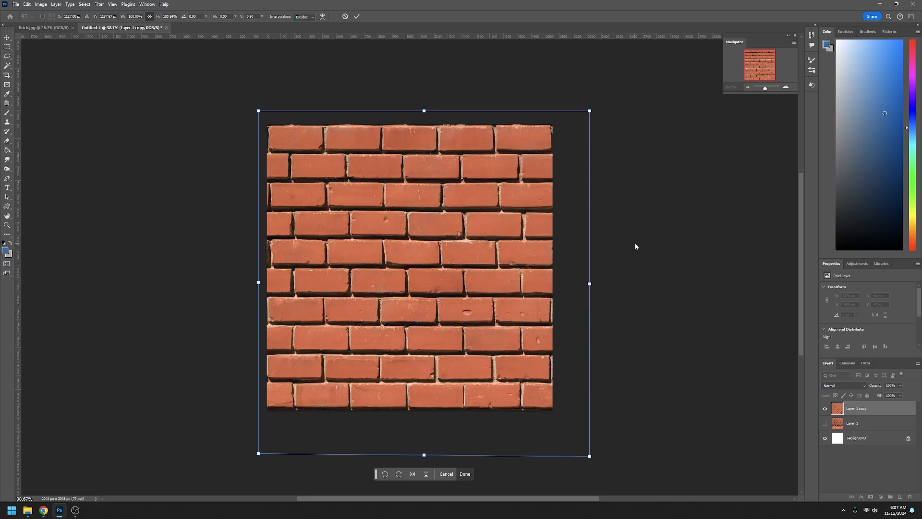
pyautogui.press('Return')
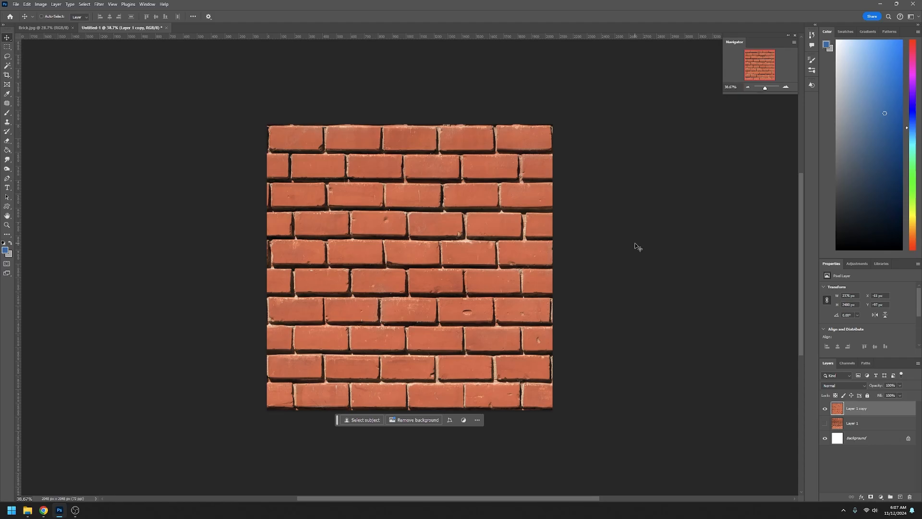
# - Duplicate Layer 1 copy and hide the original layer
pyautogui.rightClick(857, 409)
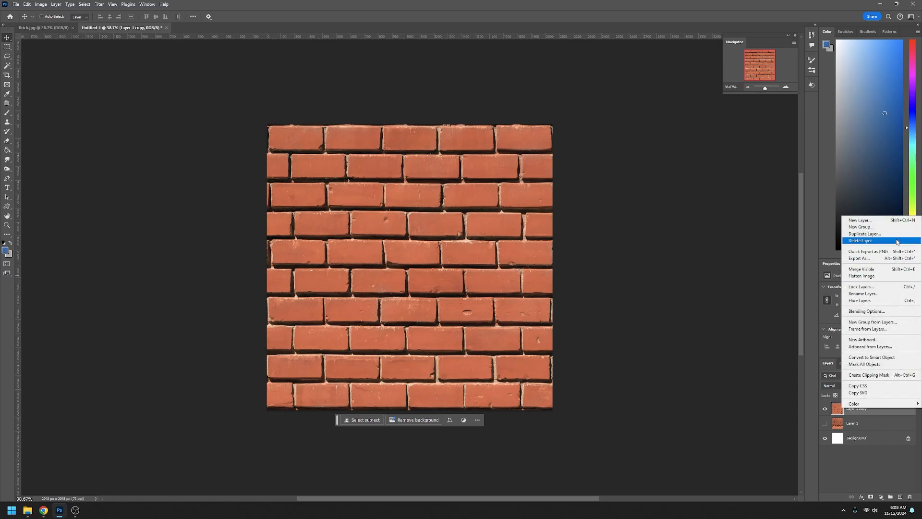
pyautogui.click(870, 240)
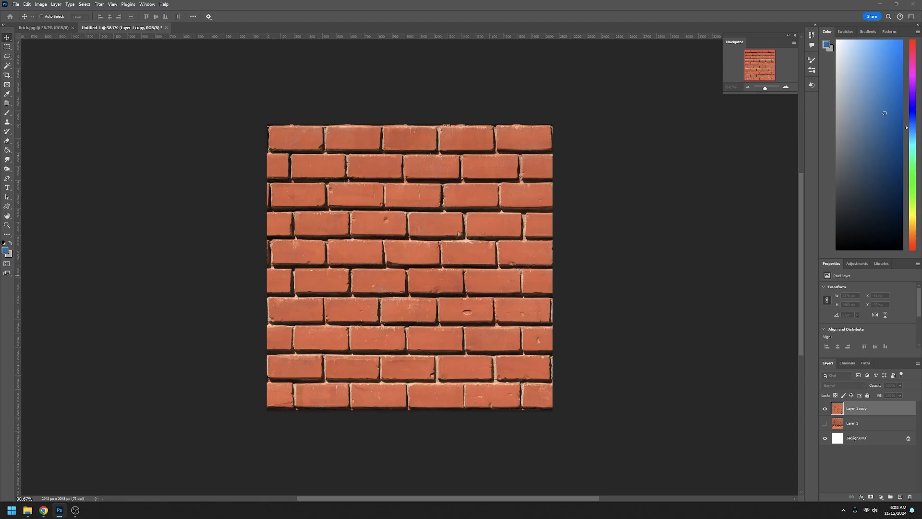
pyautogui.press('Return')
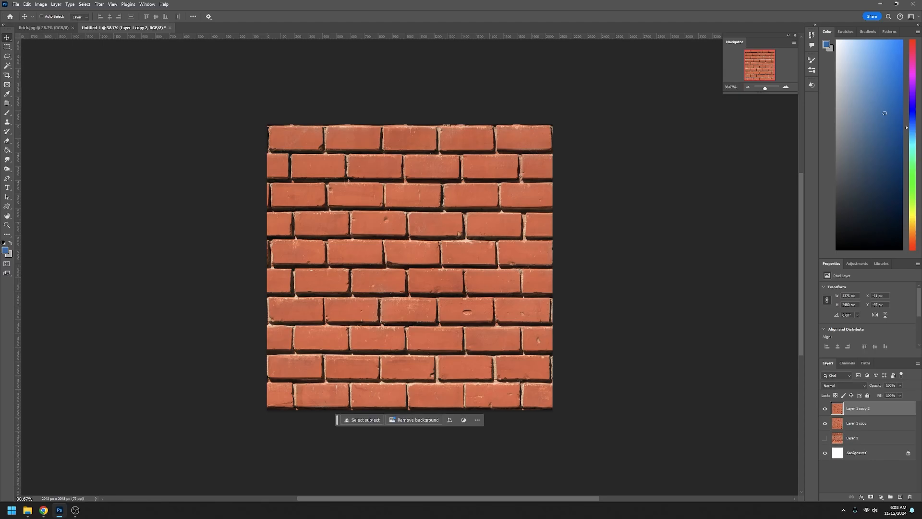
pyautogui.click(824, 423)
# - Create a new layer group named Backup
pyautogui.click(917, 364)
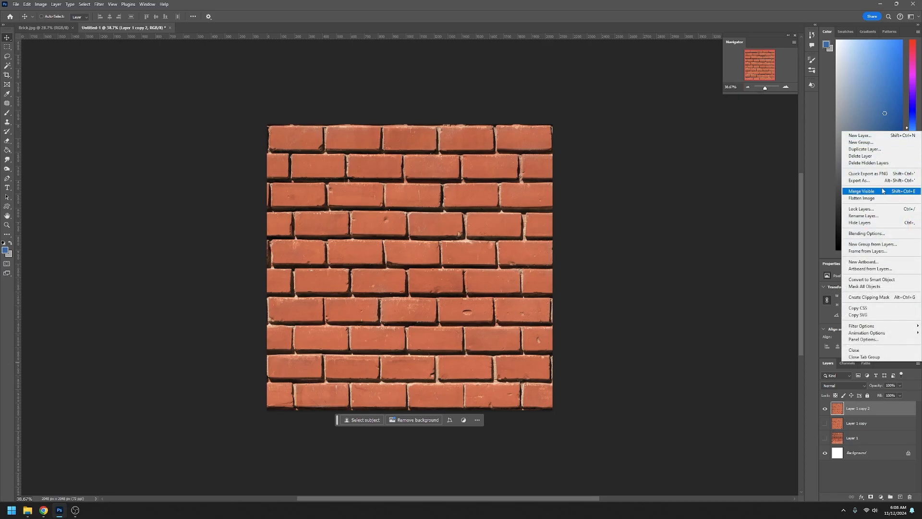
pyautogui.click(888, 142)
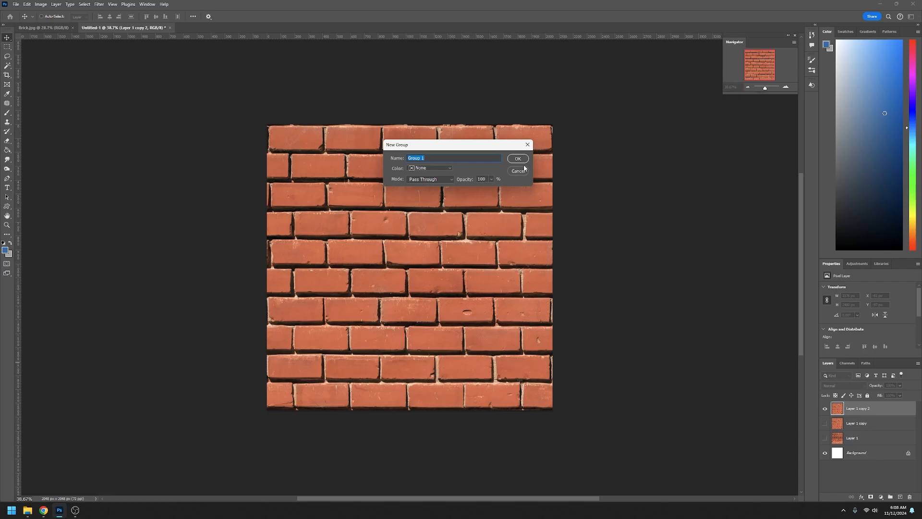
pyautogui.write('Backup')
pyautogui.press('Return')
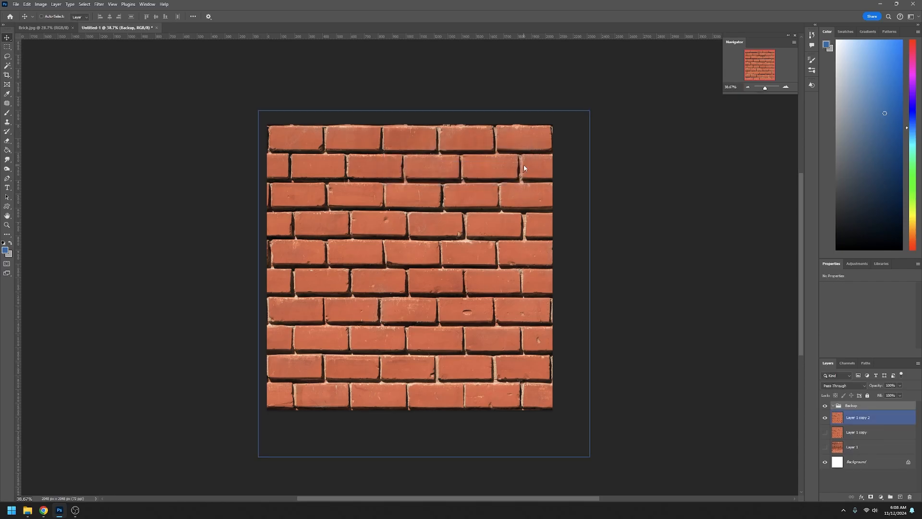
# - Move Layer 1 copy and Layer 1 into the Backup group, keep Layer 1 copy 2 above it, and collapse the group
pyautogui.moveTo(866, 407); pyautogui.dragTo(864, 452)
pyautogui.click(861, 425)
pyautogui.keyDown('shift'); pyautogui.click(861, 437); pyautogui.keyUp('shift')
pyautogui.click(839, 421)
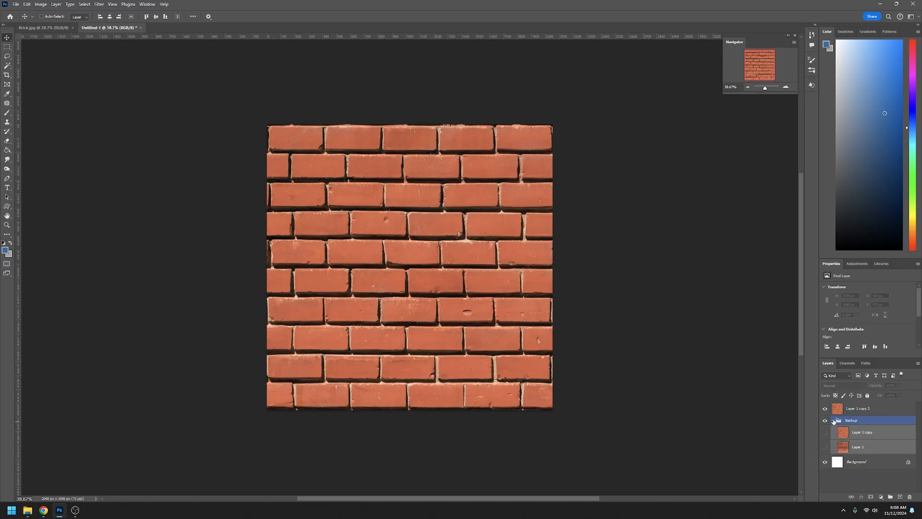
pyautogui.click(833, 421)
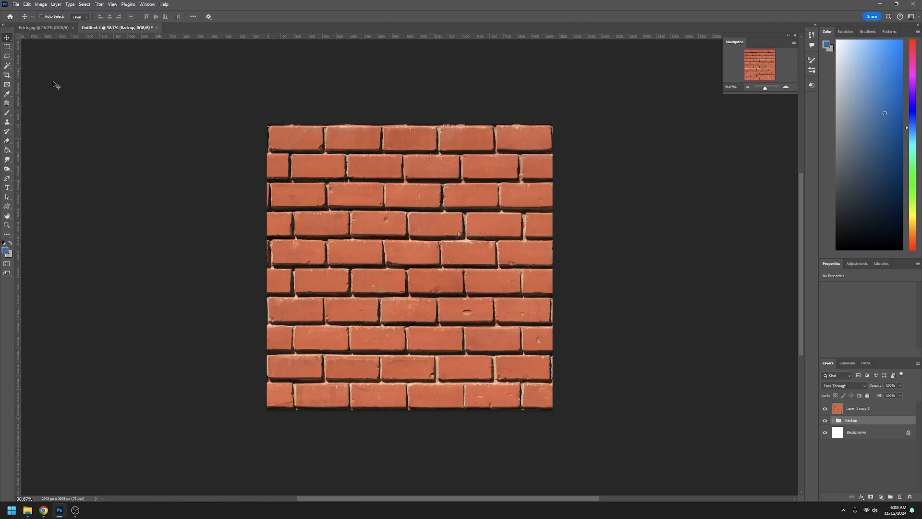
pyautogui.click(6, 47)
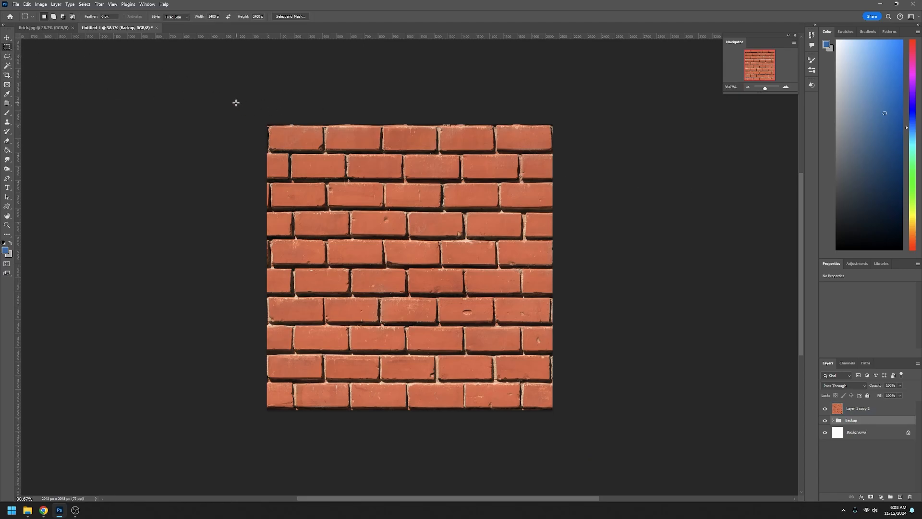
pyautogui.moveTo(209, 92); pyautogui.dragTo(608, 388)
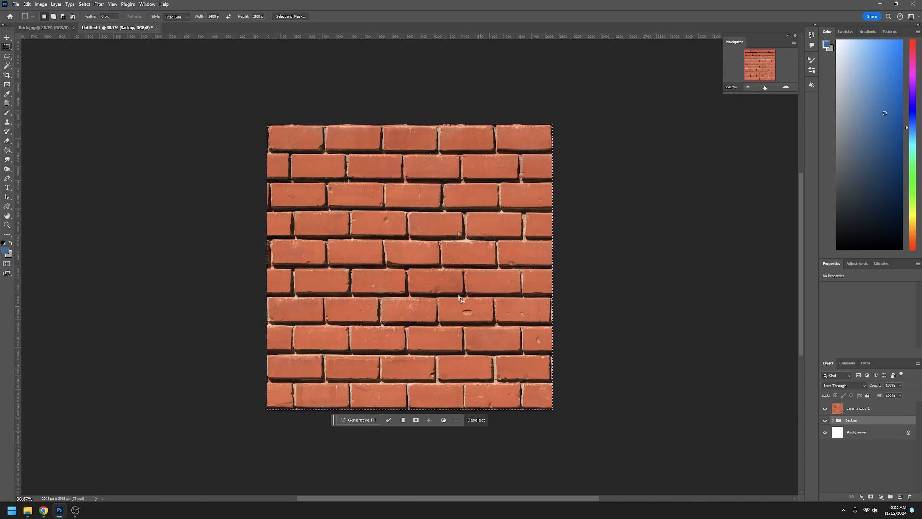
pyautogui.rightClick(458, 279)
pyautogui.press('Escape')
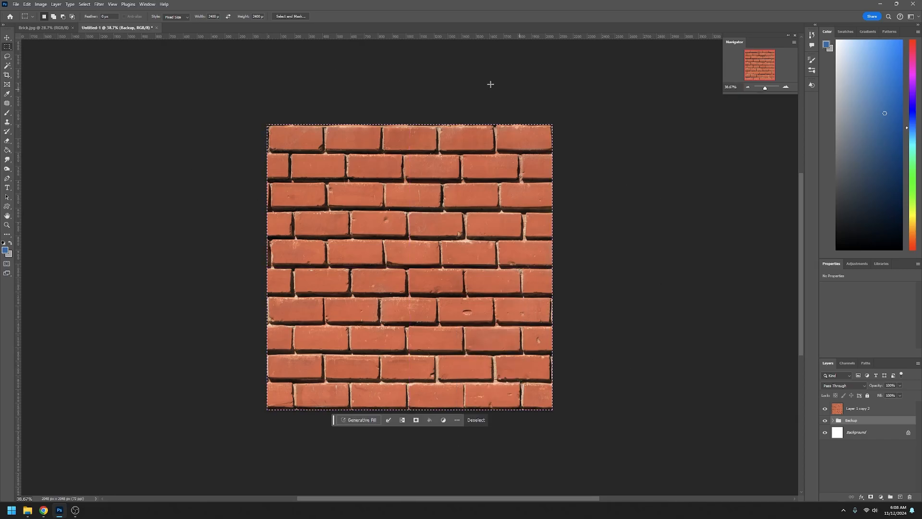
pyautogui.click(85, 4)
pyautogui.click(89, 21)
# - Try the Offset filter on Layer 1 copy 2 with +512 px horizontally and vertically and Wrap Around
pyautogui.click(98, 4)
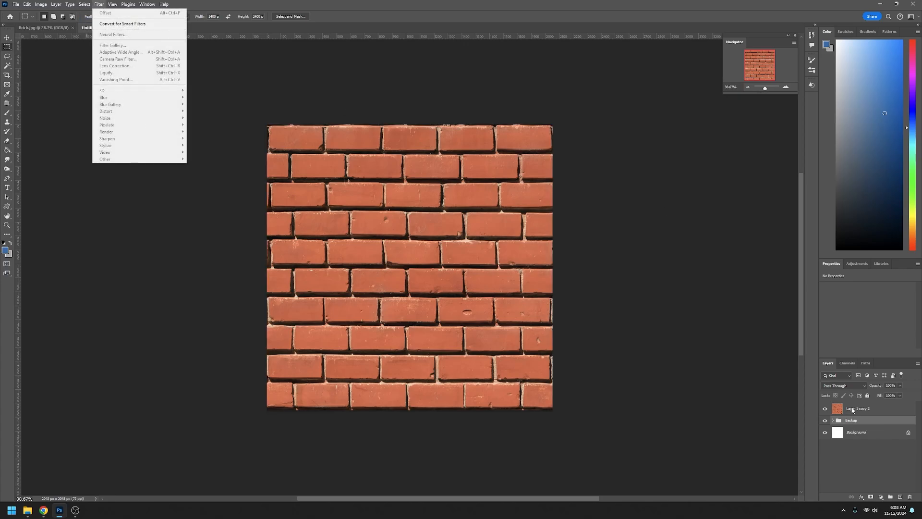
pyautogui.click(852, 410)
pyautogui.click(99, 4)
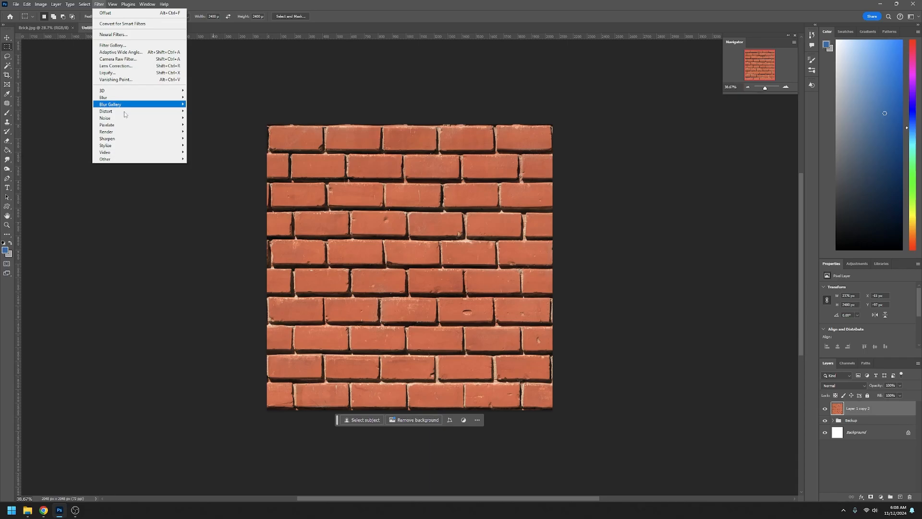
pyautogui.click(204, 193)
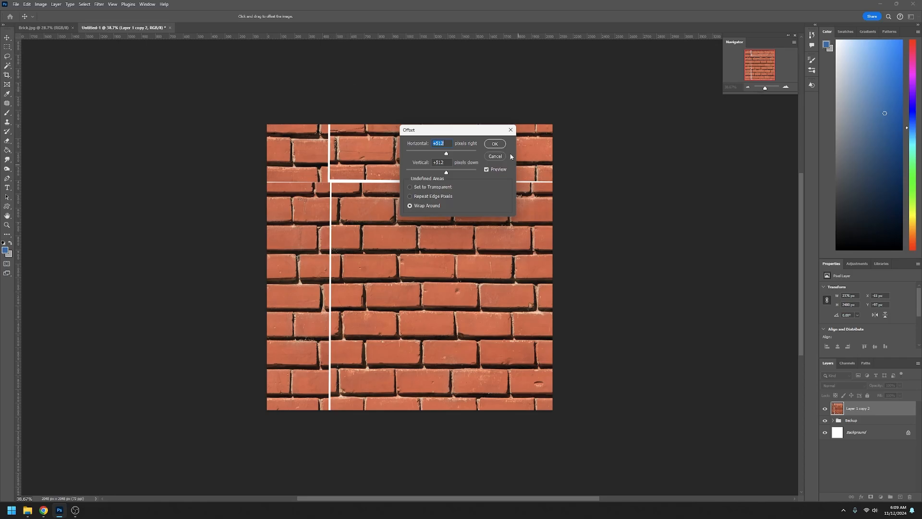
pyautogui.click(410, 196)
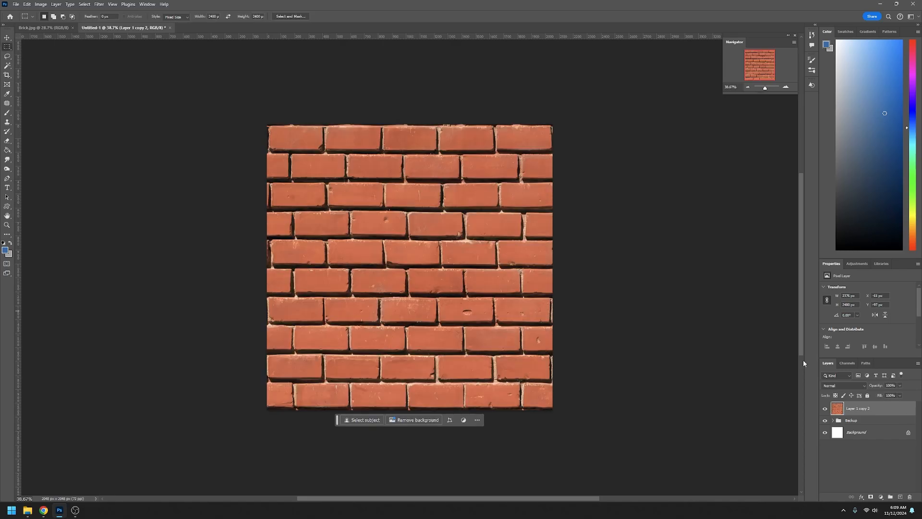
# - Select the whole canvas with a Normal-style rectangular marquee and cut that area of Layer 1 copy 2 to a new layer
pyautogui.moveTo(194, 70); pyautogui.dragTo(587, 411)
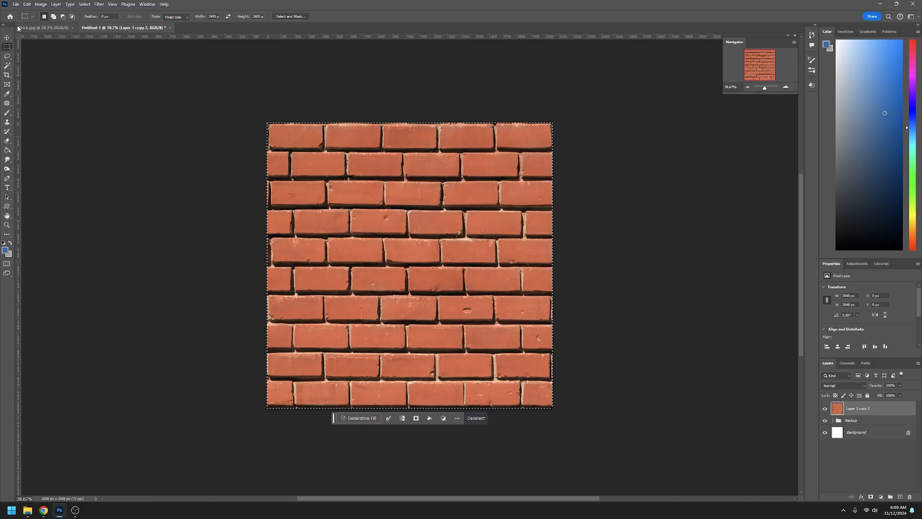
pyautogui.click(180, 18)
pyautogui.click(174, 23)
pyautogui.moveTo(189, 85); pyautogui.dragTo(828, 512)
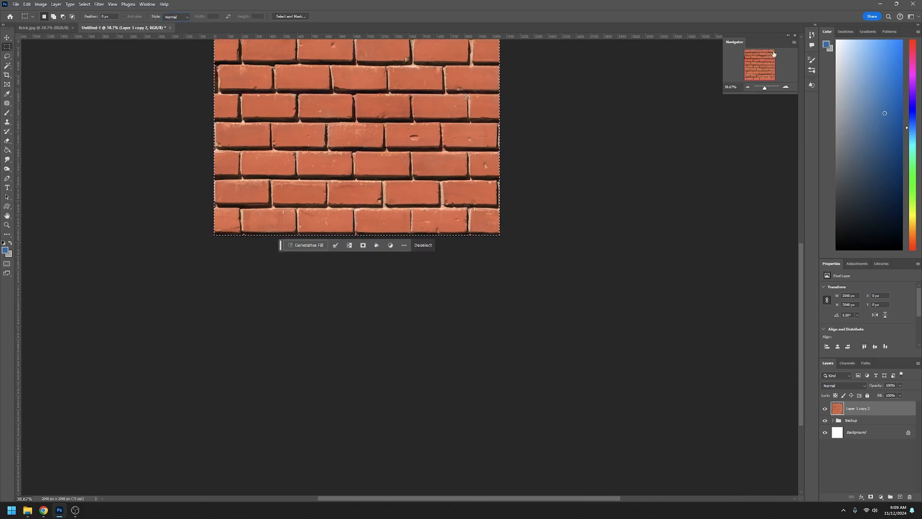
pyautogui.moveTo(757, 68); pyautogui.dragTo(756, 55)
pyautogui.rightClick(401, 143)
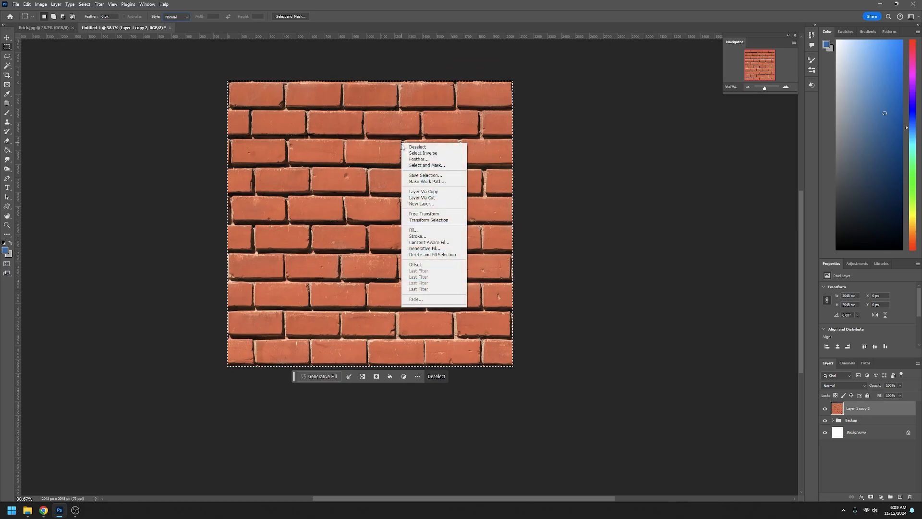
pyautogui.click(446, 197)
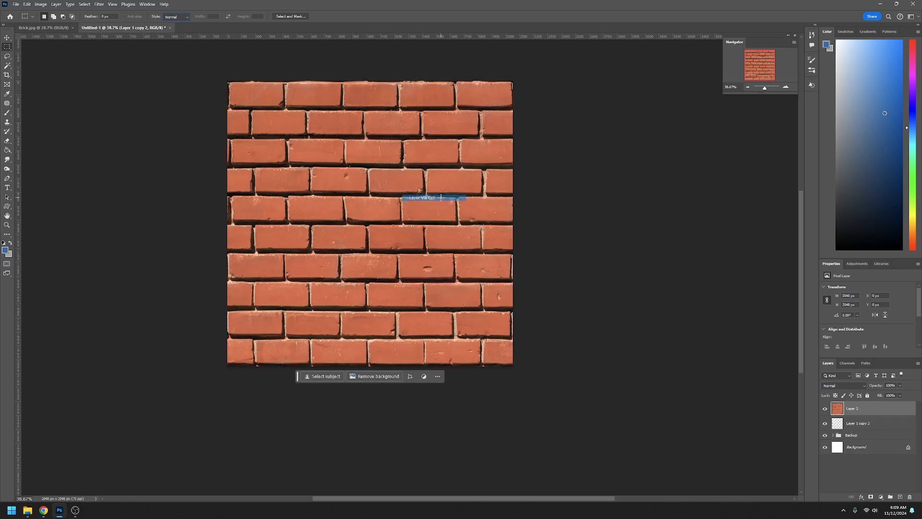
# - Delete the leftover Layer 1 copy 2
pyautogui.click(863, 427)
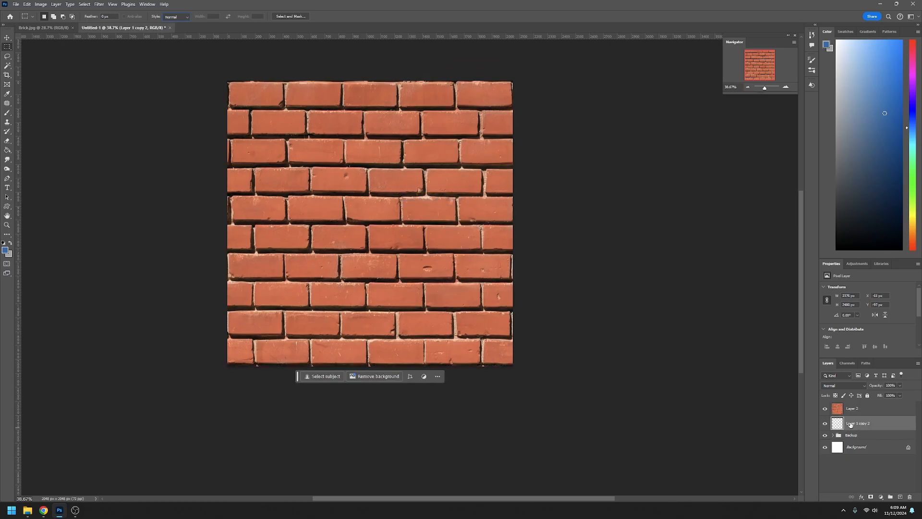
pyautogui.click(910, 497)
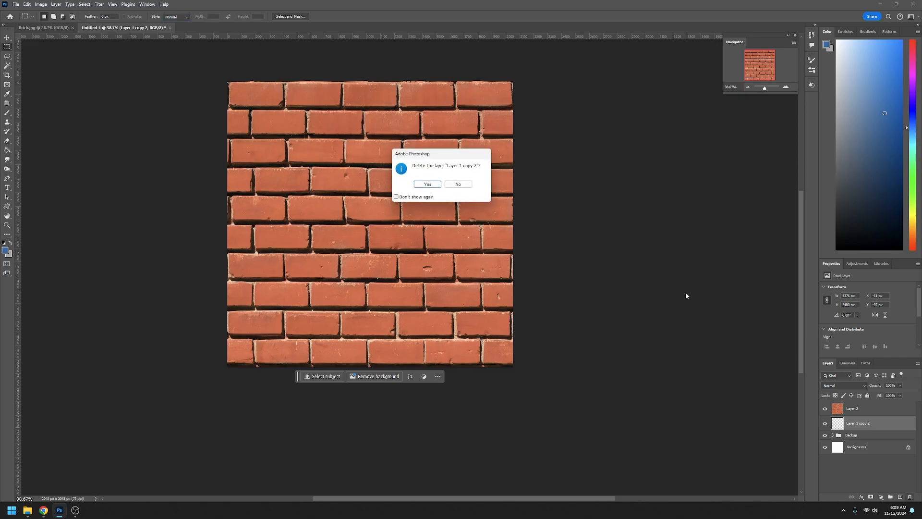
pyautogui.click(427, 184)
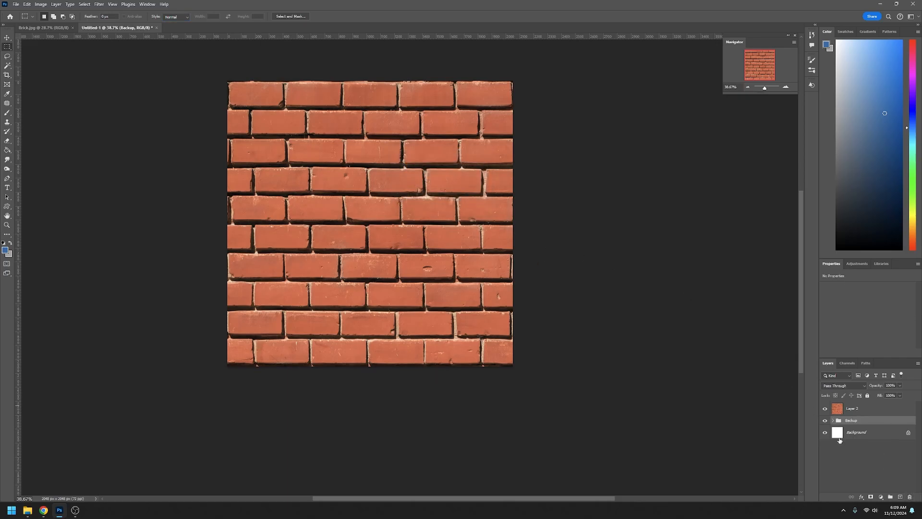
# - Offset Layer 2 by +1024 px horizontally and vertically with Wrap Around, bringing the tile seams to the canvas center
pyautogui.click(865, 409)
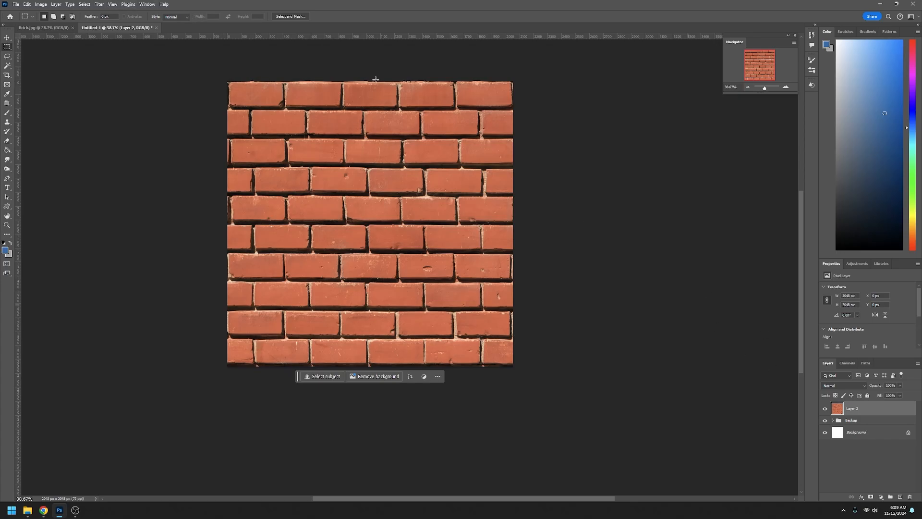
pyautogui.click(99, 4)
pyautogui.moveTo(144, 159)
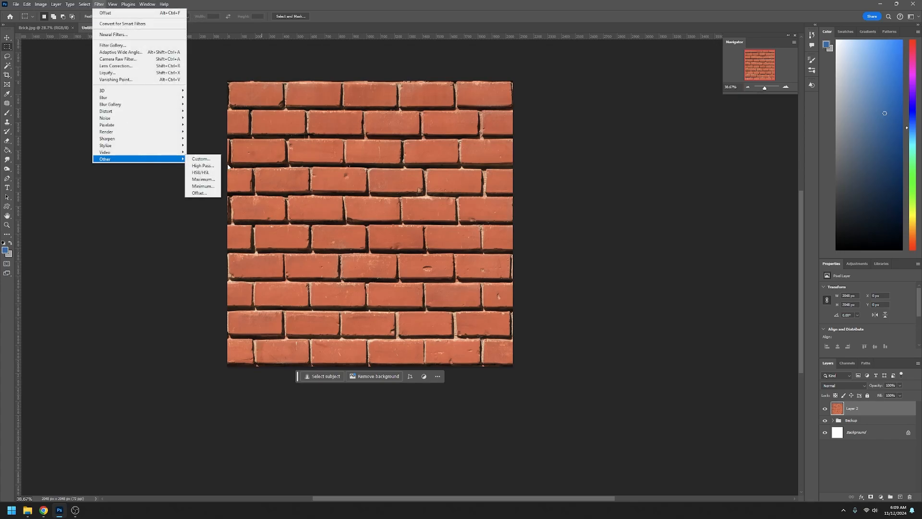
pyautogui.click(199, 192)
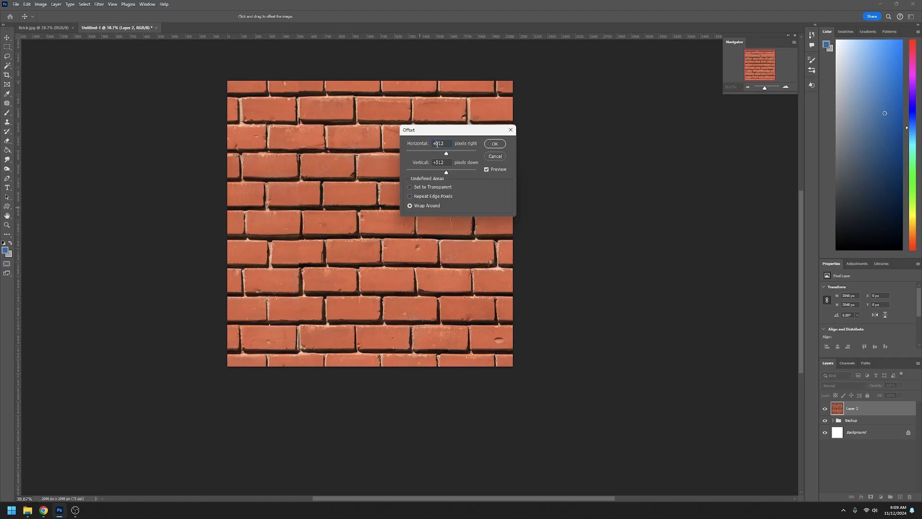
pyautogui.write('1024')
pyautogui.press('Tab')
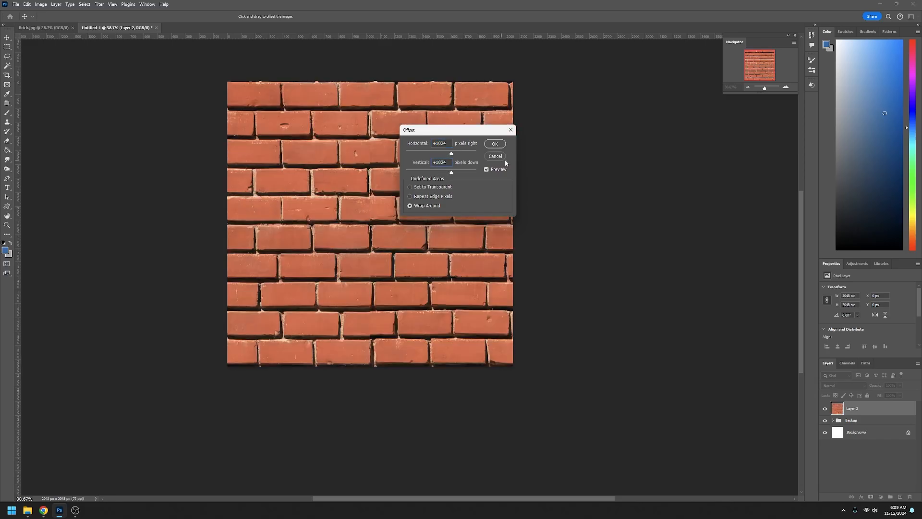
pyautogui.click(496, 143)
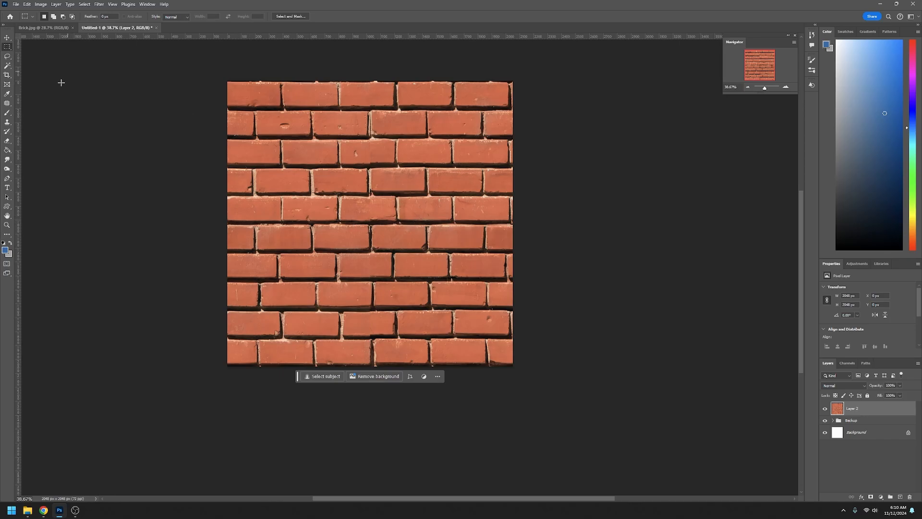
# - Try Generative Fill without a prompt on the lassoed vertical mortar joint at the center of the second brick row
pyautogui.click(8, 56)
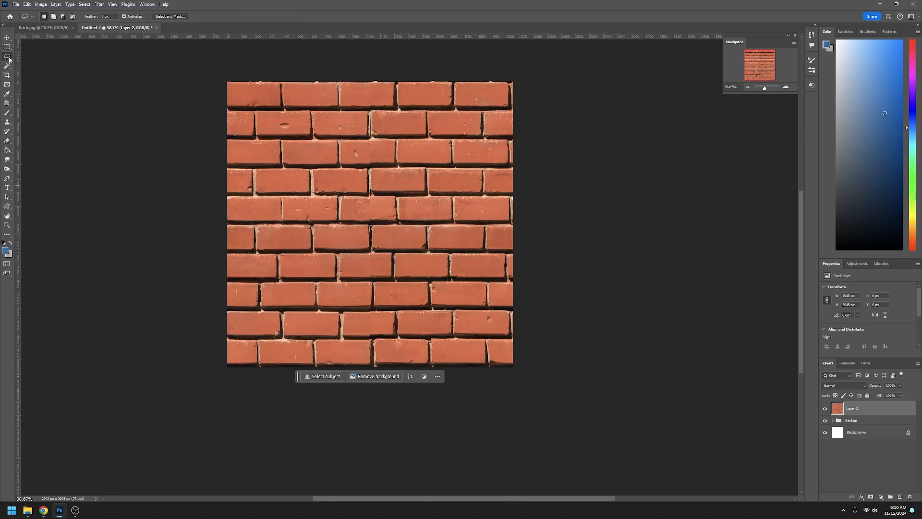
pyautogui.moveTo(765, 87); pyautogui.dragTo(757, 64)
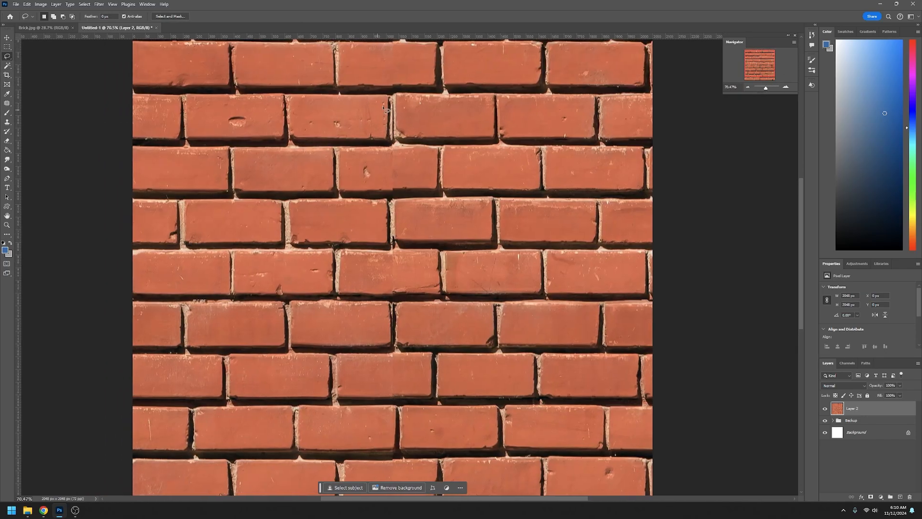
pyautogui.moveTo(391, 97)
pyautogui.mouseDown()
pyautogui.moveTo(390, 143)
pyautogui.moveTo(398, 144)
pyautogui.moveTo(395, 91)
pyautogui.moveTo(391, 101)
pyautogui.mouseUp()
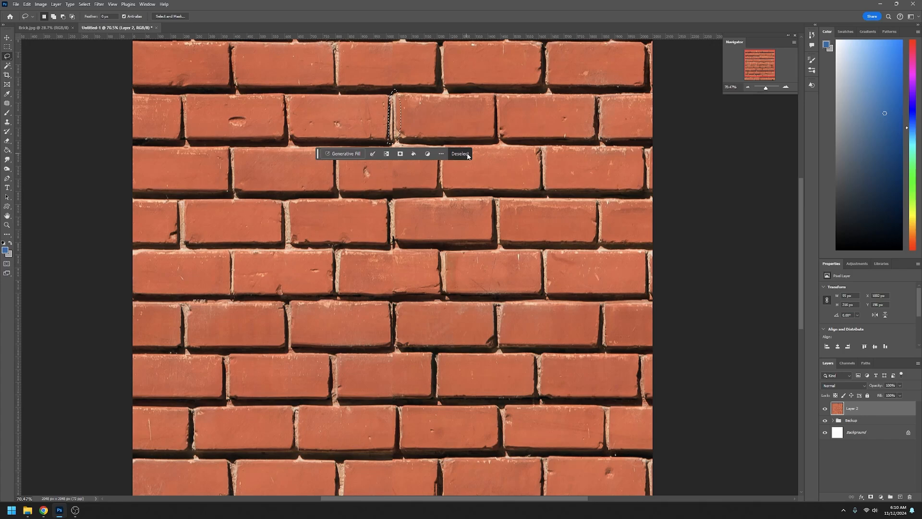
pyautogui.click(343, 153)
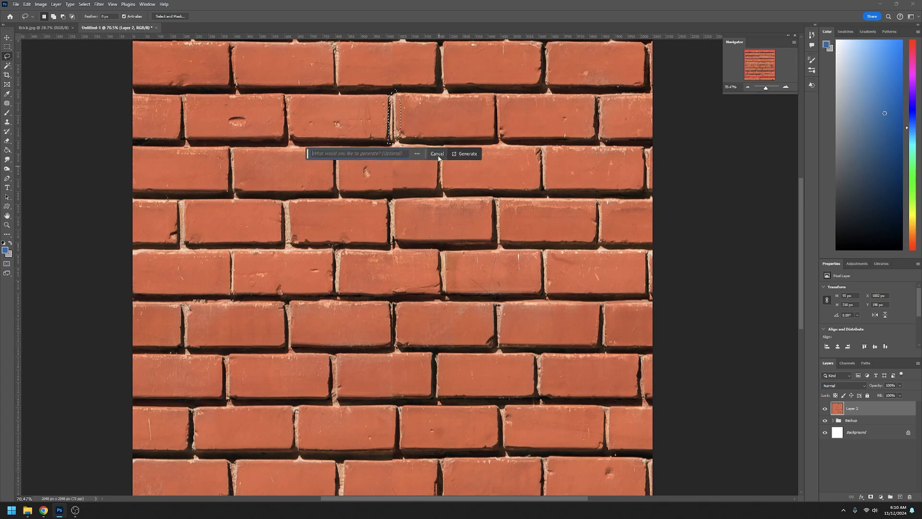
pyautogui.click(465, 153)
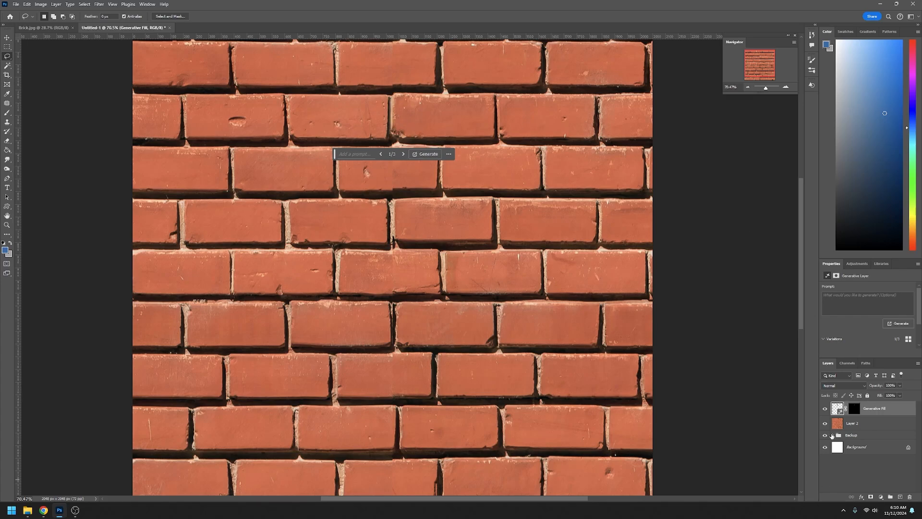
pyautogui.click(909, 496)
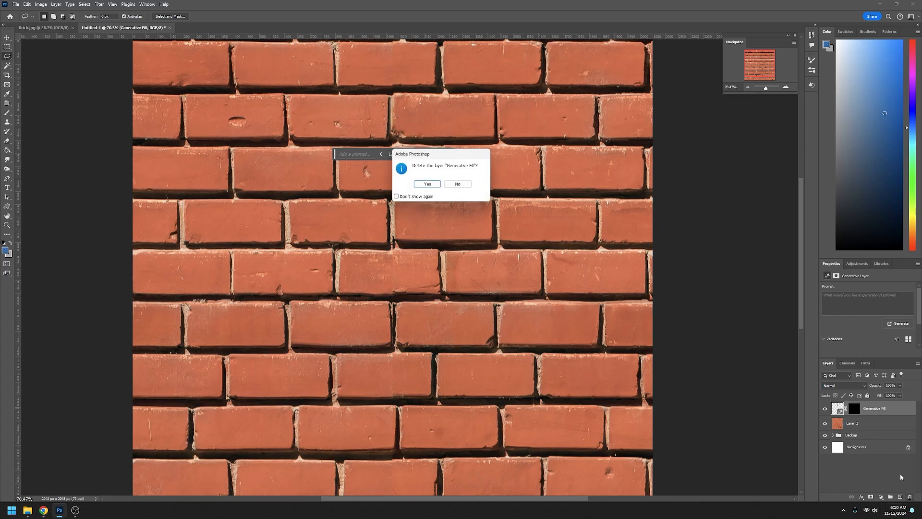
pyautogui.click(425, 185)
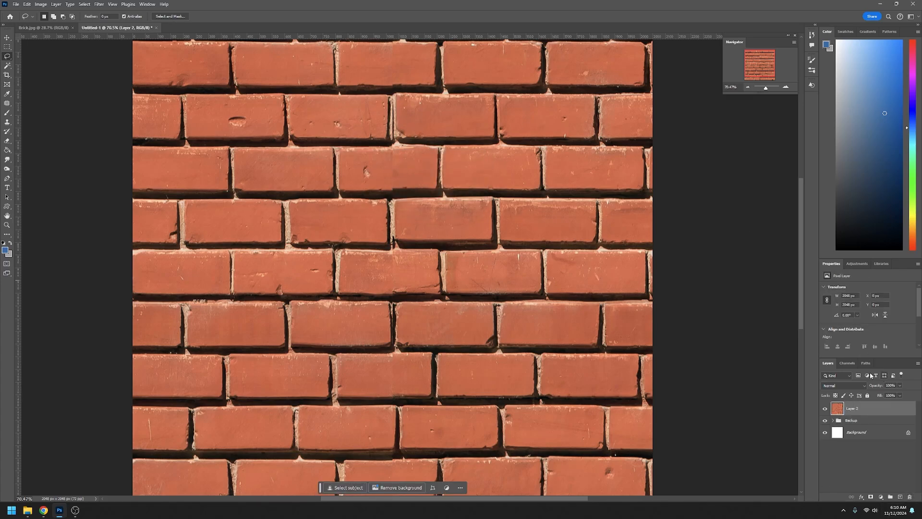
# - Patch the vertical mortar joint at the center of the second brick row with the Patch tool and clear the selection
pyautogui.click(7, 103)
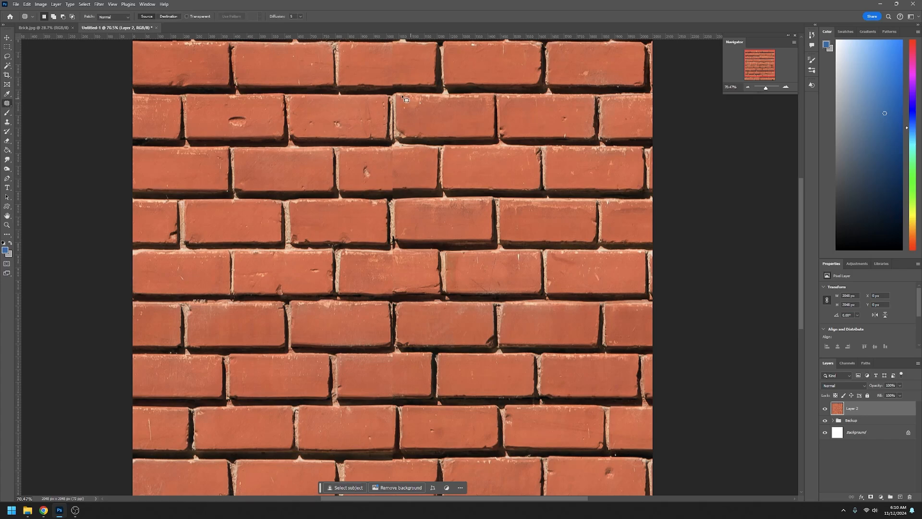
pyautogui.moveTo(384, 93)
pyautogui.mouseDown()
pyautogui.moveTo(380, 142)
pyautogui.moveTo(400, 141)
pyautogui.moveTo(404, 97)
pyautogui.moveTo(394, 87)
pyautogui.moveTo(382, 96)
pyautogui.moveTo(393, 126)
pyautogui.moveTo(393, 223)
pyautogui.moveTo(461, 203)
pyautogui.moveTo(507, 222)
pyautogui.moveTo(516, 253)
pyautogui.moveTo(420, 183)
pyautogui.moveTo(448, 162)
pyautogui.moveTo(408, 199)
pyautogui.moveTo(293, 221)
pyautogui.mouseUp()
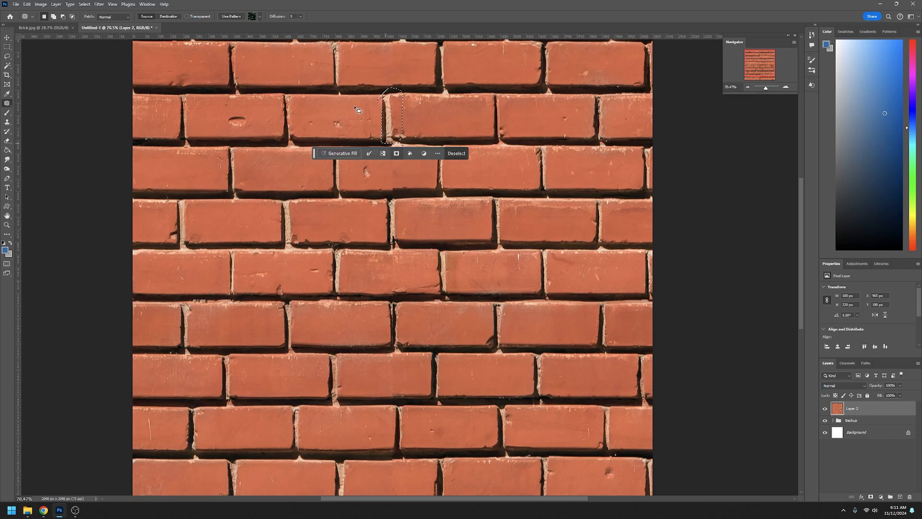
pyautogui.click(84, 4)
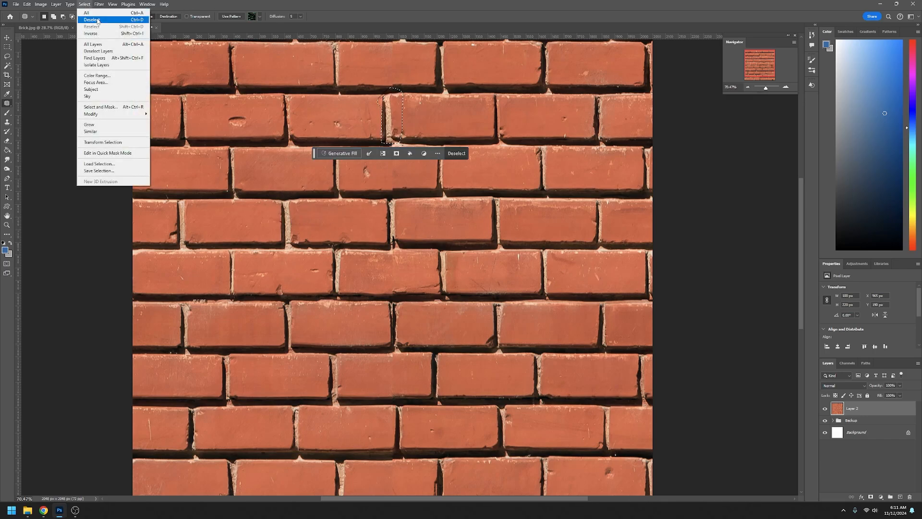
pyautogui.click(94, 20)
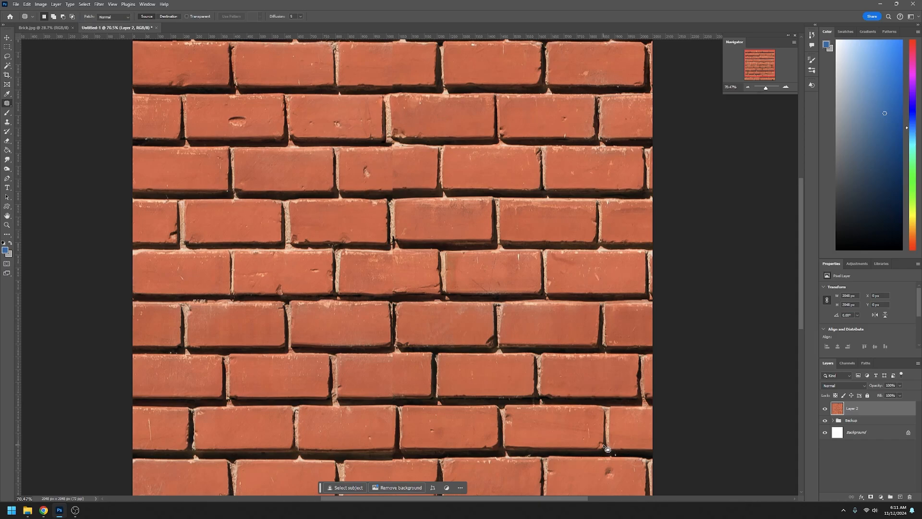
# - Try to patch the broken mortar corner beneath the center joint of the fourth brick row and clear the selection
pyautogui.moveTo(393, 234)
pyautogui.mouseDown()
pyautogui.moveTo(400, 255)
pyautogui.moveTo(402, 240)
pyautogui.moveTo(393, 236)
pyautogui.moveTo(422, 302)
pyautogui.moveTo(482, 339)
pyautogui.moveTo(552, 410)
pyautogui.moveTo(395, 353)
pyautogui.moveTo(323, 295)
pyautogui.moveTo(294, 349)
pyautogui.mouseUp()
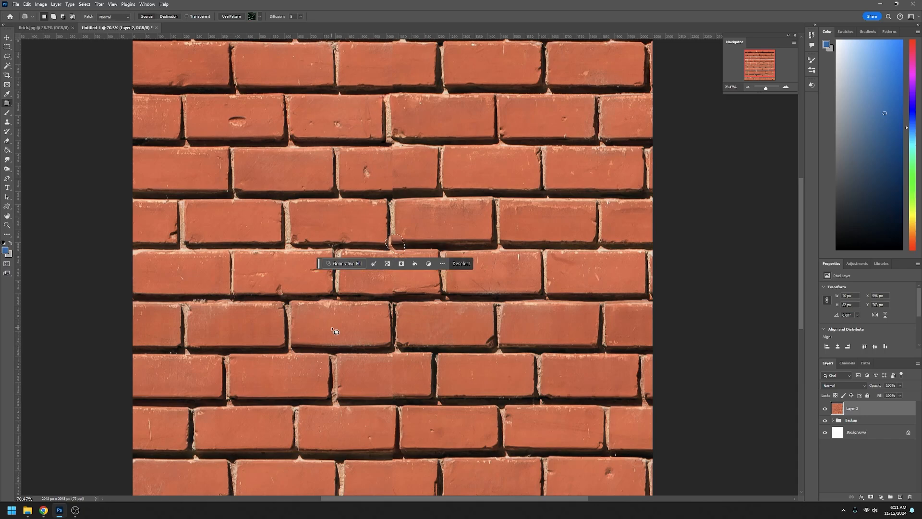
pyautogui.moveTo(395, 245); pyautogui.dragTo(337, 304)
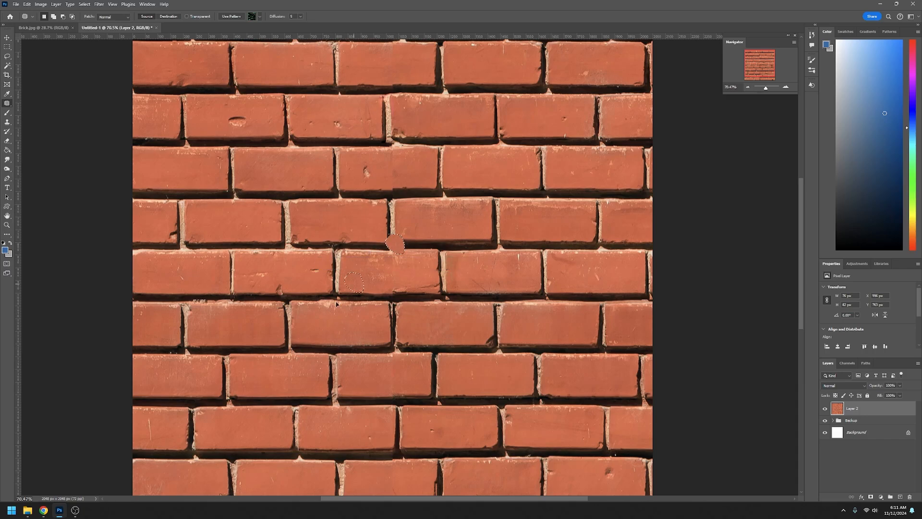
pyautogui.moveTo(292, 350); pyautogui.dragTo(192, 348)
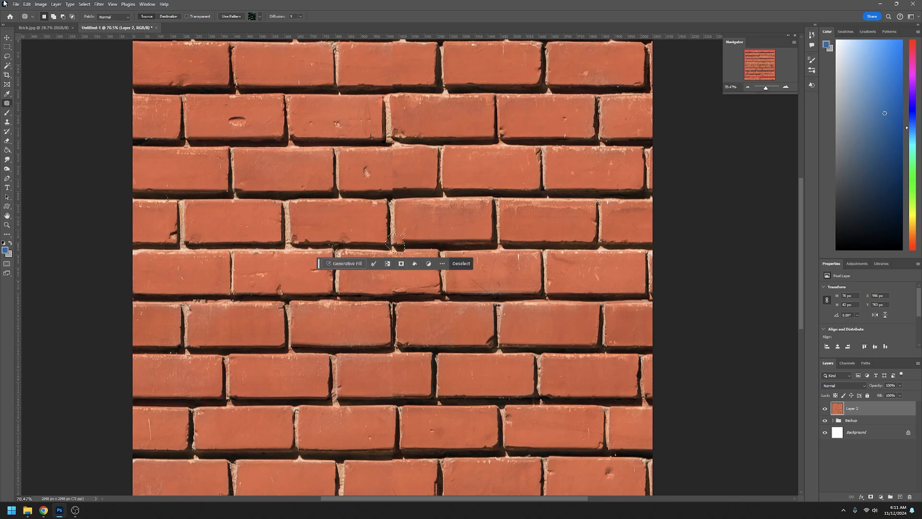
pyautogui.click(85, 4)
pyautogui.click(94, 19)
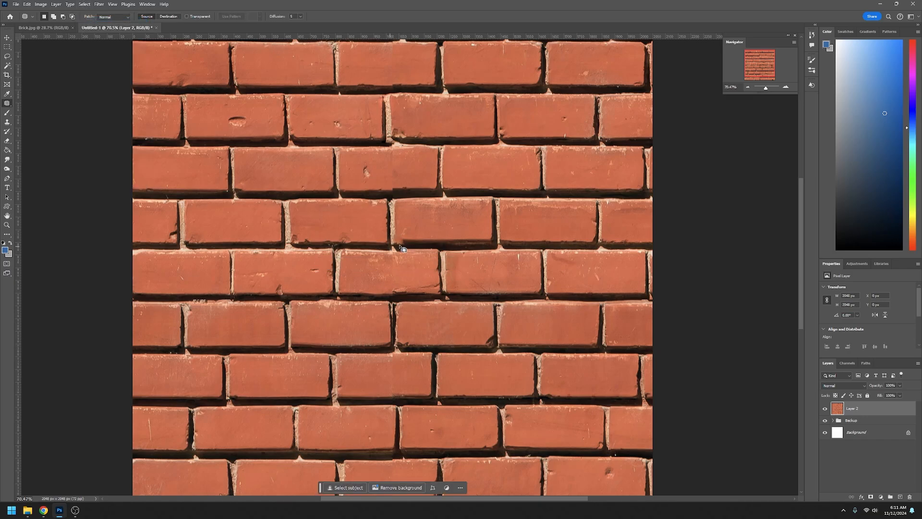
pyautogui.hotkey('ctrl', 'shift', 'd')
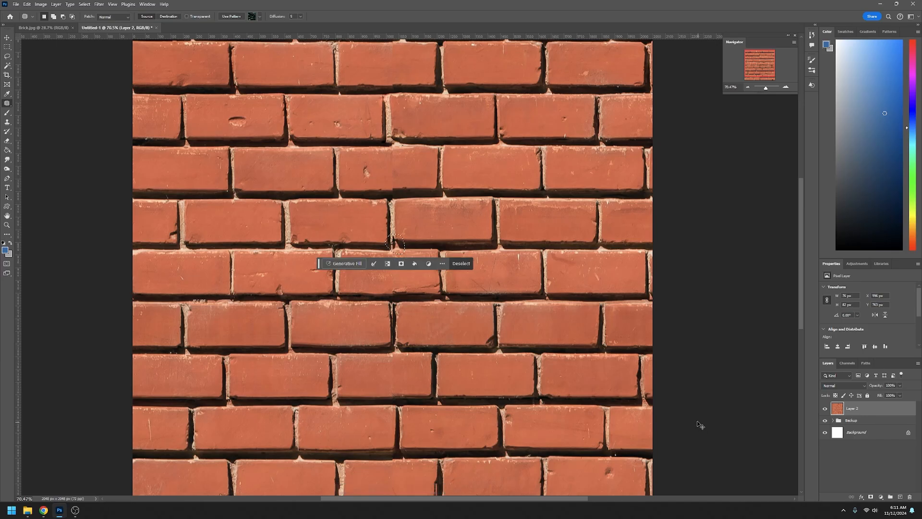
pyautogui.hotkey('ctrl', 'd')
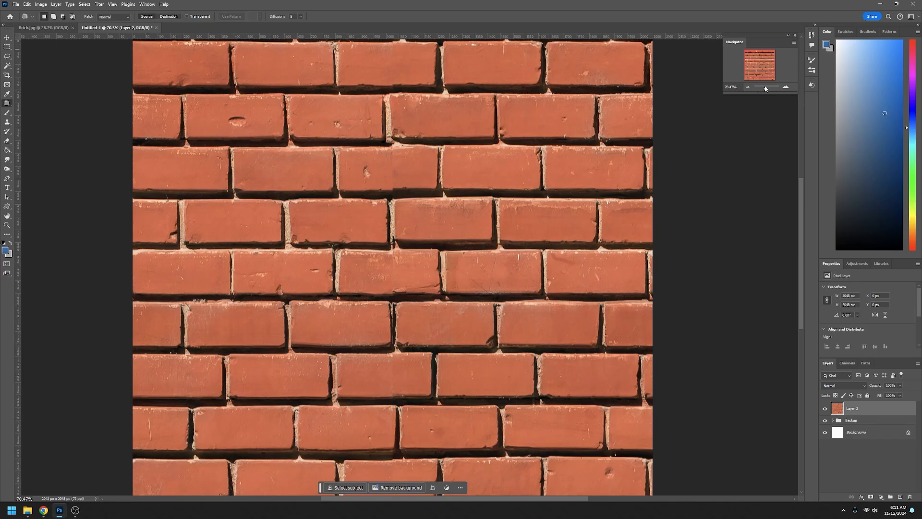
# - Clone mortar texture over the broken lower end of the center joint in the fourth brick row
pyautogui.moveTo(766, 88); pyautogui.dragTo(767, 88)
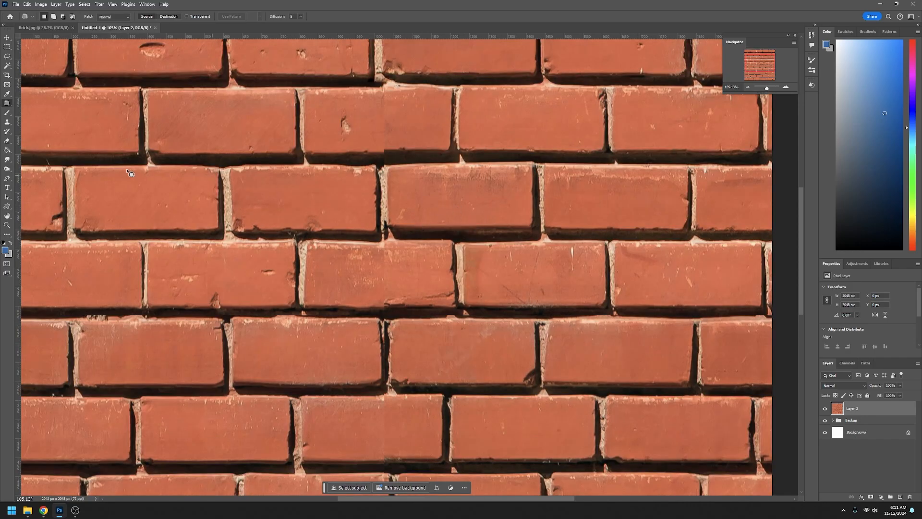
pyautogui.click(7, 122)
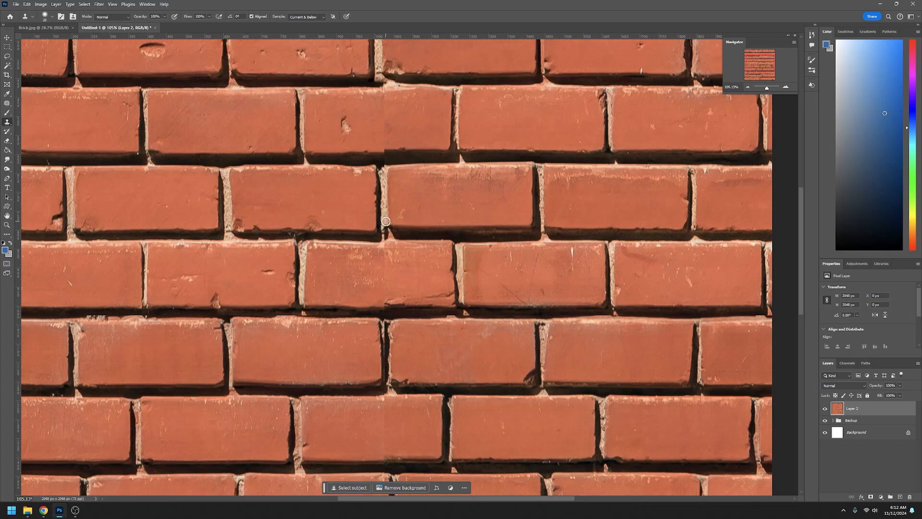
pyautogui.moveTo(386, 221); pyautogui.dragTo(386, 237)
pyautogui.click(380, 241)
# - Clone out the vertical seam across the center brick of the fifth row, undoing and resampling a stroke where needed
pyautogui.moveTo(768, 88); pyautogui.dragTo(770, 88)
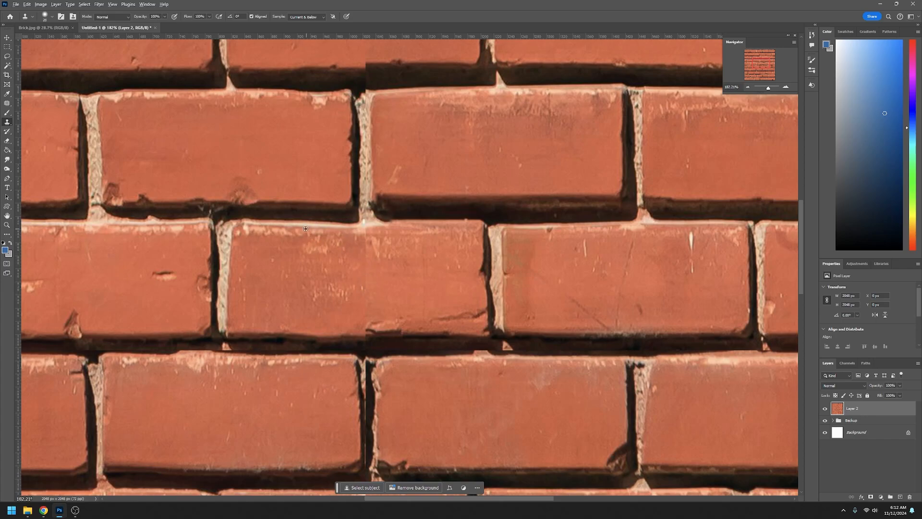
pyautogui.moveTo(367, 224)
pyautogui.mouseDown()
pyautogui.moveTo(366, 313)
pyautogui.moveTo(378, 328)
pyautogui.moveTo(366, 332)
pyautogui.moveTo(389, 319)
pyautogui.moveTo(368, 322)
pyautogui.mouseUp()
pyautogui.hotkey('ctrl', 'z')
pyautogui.keyDown('alt'); pyautogui.click(312, 334); pyautogui.keyUp('alt')
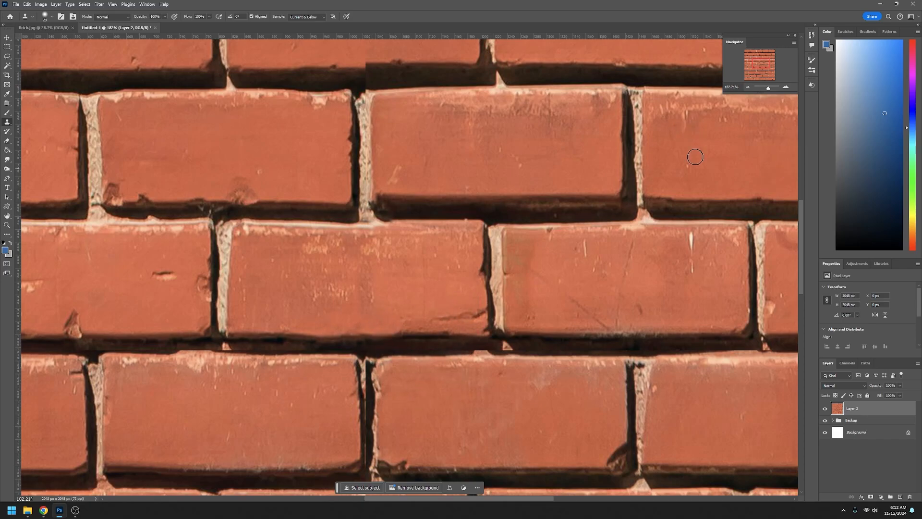
# - Heal the vertical seam across the center brick of the third row using a smaller Healing Brush sampled from the same brick
pyautogui.moveTo(761, 64); pyautogui.dragTo(761, 60)
pyautogui.keyDown('alt'); pyautogui.click(415, 302); pyautogui.keyUp('alt')
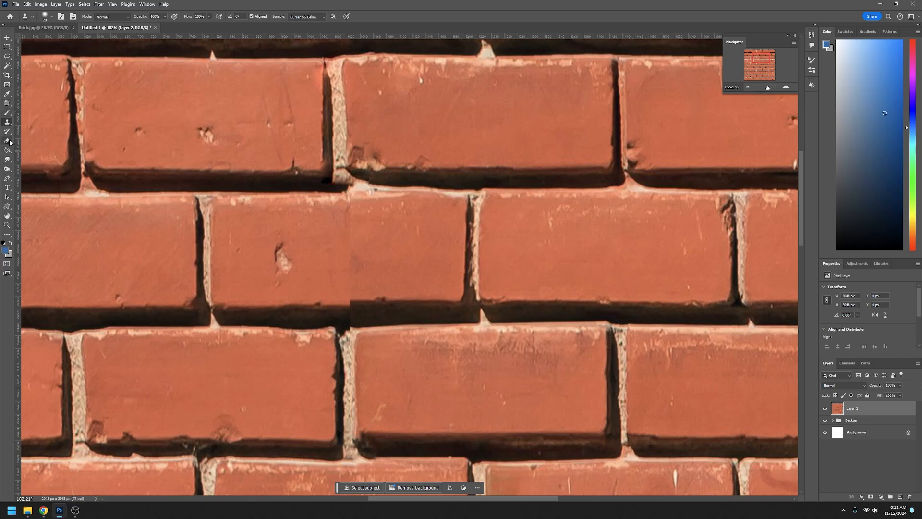
pyautogui.click(7, 102)
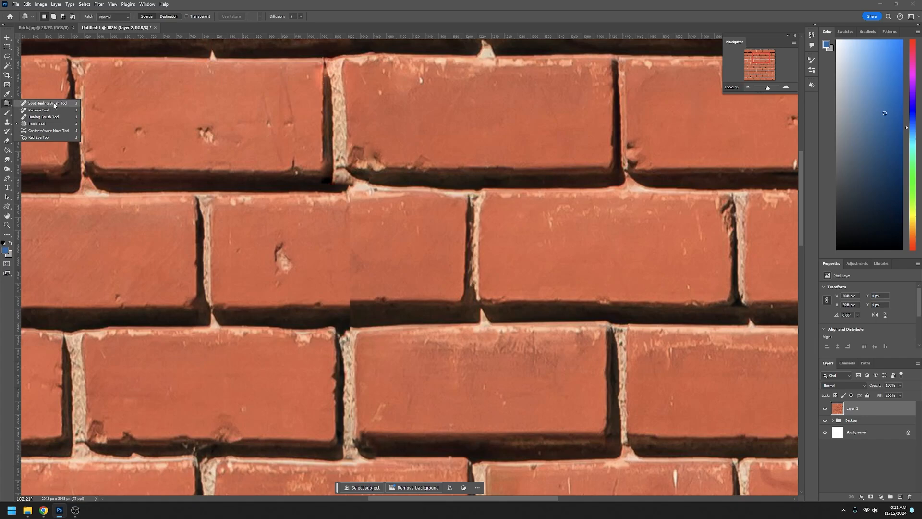
pyautogui.click(43, 117)
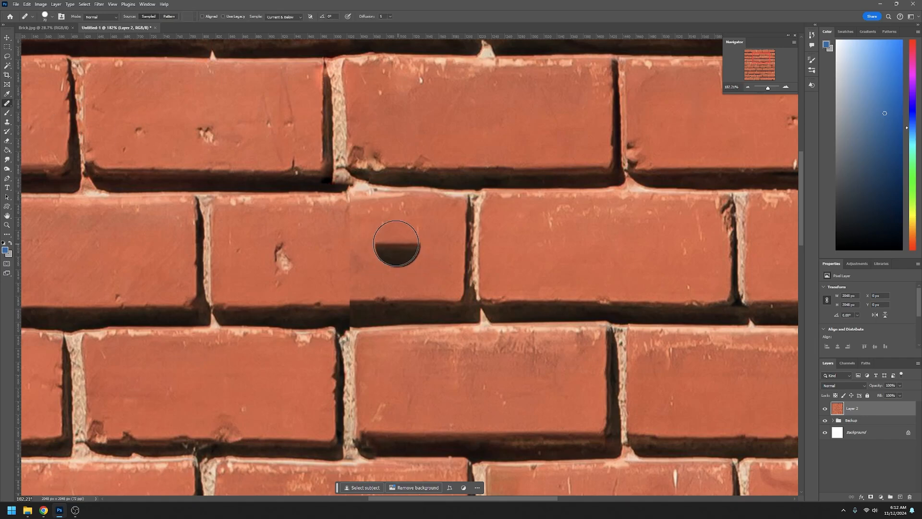
pyautogui.press('[')
pyautogui.press('[')
pyautogui.press('[')
pyautogui.press('[')
pyautogui.press('[')
pyautogui.press('[')
pyautogui.press('[')
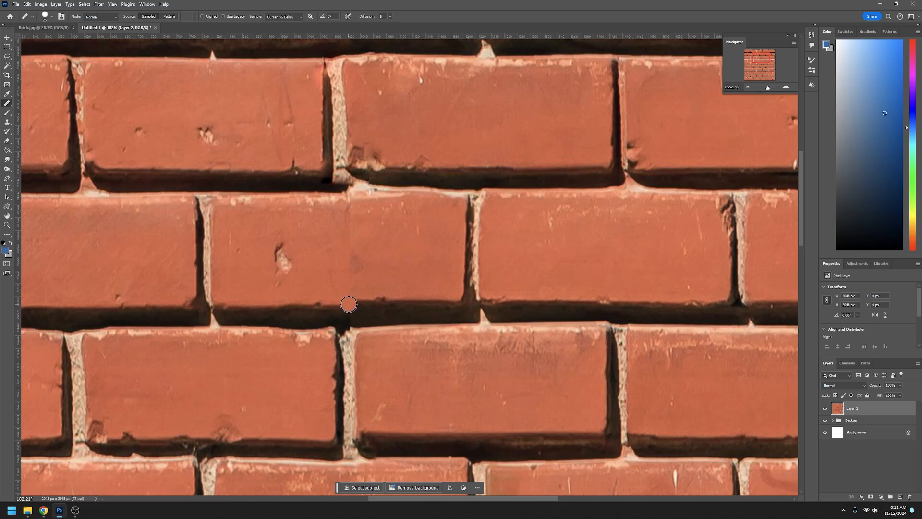
pyautogui.keyDown('alt'); pyautogui.click(424, 299); pyautogui.keyUp('alt')
pyautogui.moveTo(349, 304)
pyautogui.mouseDown()
pyautogui.moveTo(426, 261)
pyautogui.moveTo(448, 321)
pyautogui.moveTo(364, 301)
pyautogui.mouseUp()
pyautogui.moveTo(767, 88); pyautogui.dragTo(766, 88)
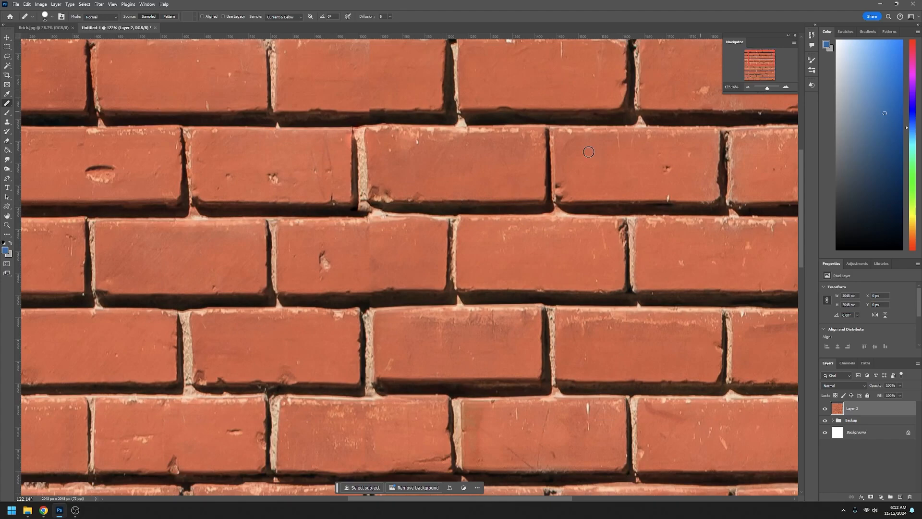
pyautogui.keyDown('alt'); pyautogui.click(401, 252); pyautogui.keyUp('alt')
pyautogui.moveTo(368, 246); pyautogui.dragTo(372, 261)
# - Heal the vertical seam on the center brick of the top row, sampling from the brick face beside it
pyautogui.moveTo(761, 66); pyautogui.dragTo(758, 64)
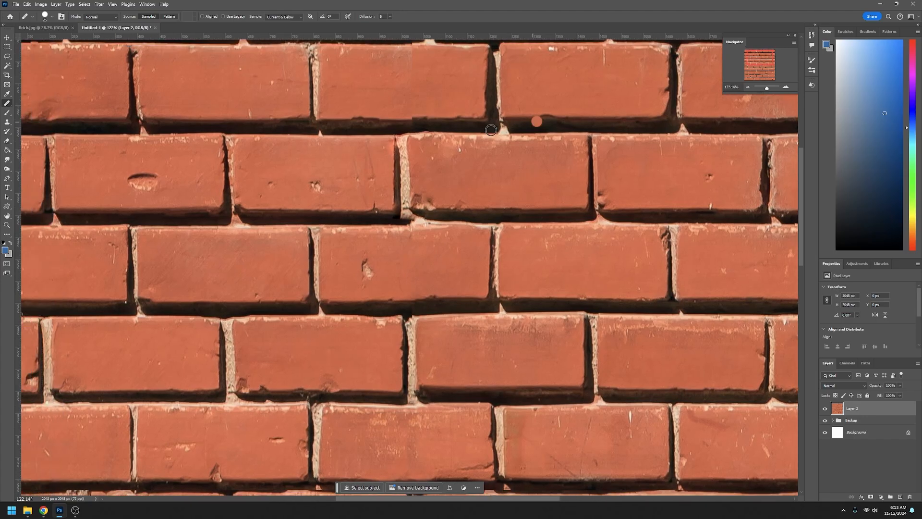
pyautogui.keyDown('alt'); pyautogui.click(440, 117); pyautogui.keyUp('alt')
pyautogui.moveTo(412, 118); pyautogui.dragTo(412, 55)
# - Try healing the seam near the lower edge of the seventh-row center brick, undo the stroke and switch to the Clone Stamp
pyautogui.moveTo(766, 89); pyautogui.dragTo(746, 77)
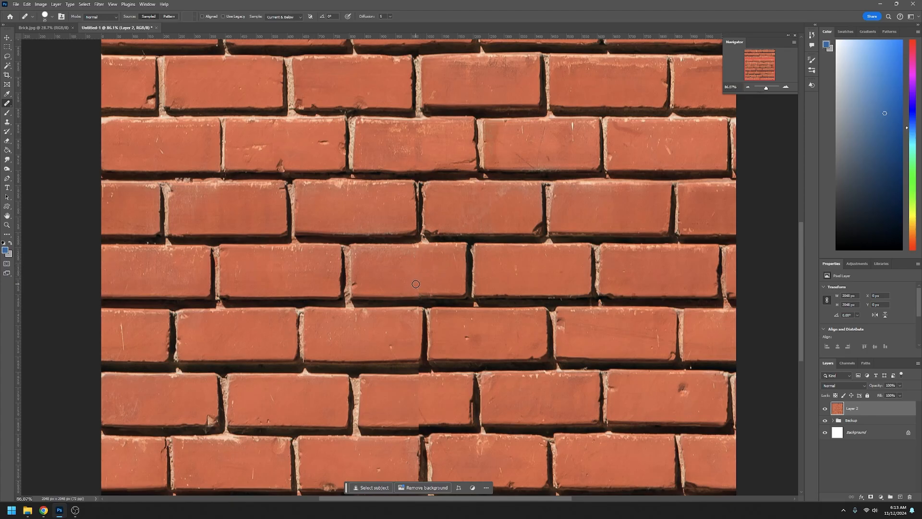
pyautogui.moveTo(424, 292); pyautogui.dragTo(434, 293)
pyautogui.hotkey('ctrl', 'z')
pyautogui.click(8, 122)
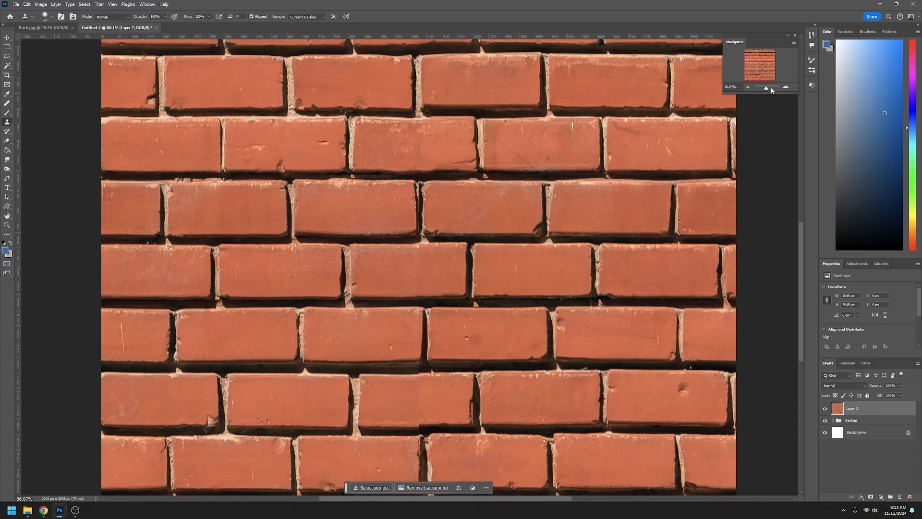
# - Offset Layer 2 by +1024 px horizontally and vertically again with Wrap Around to return the tile to its original arrangement
pyautogui.moveTo(772, 90); pyautogui.dragTo(764, 89)
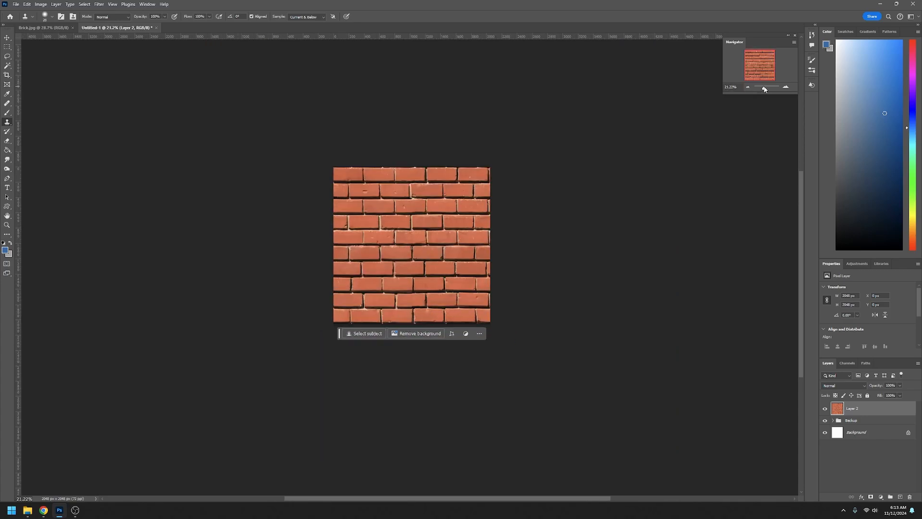
pyautogui.click(99, 4)
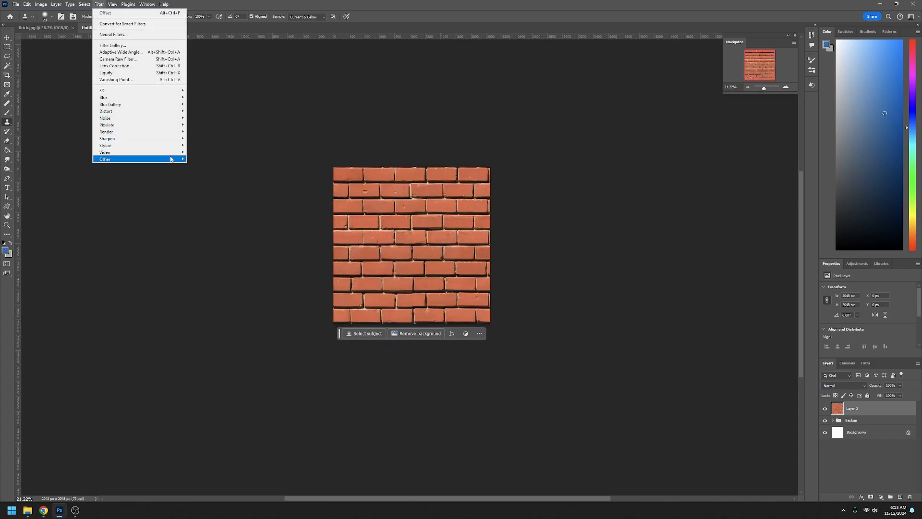
pyautogui.moveTo(170, 159)
pyautogui.click(216, 193)
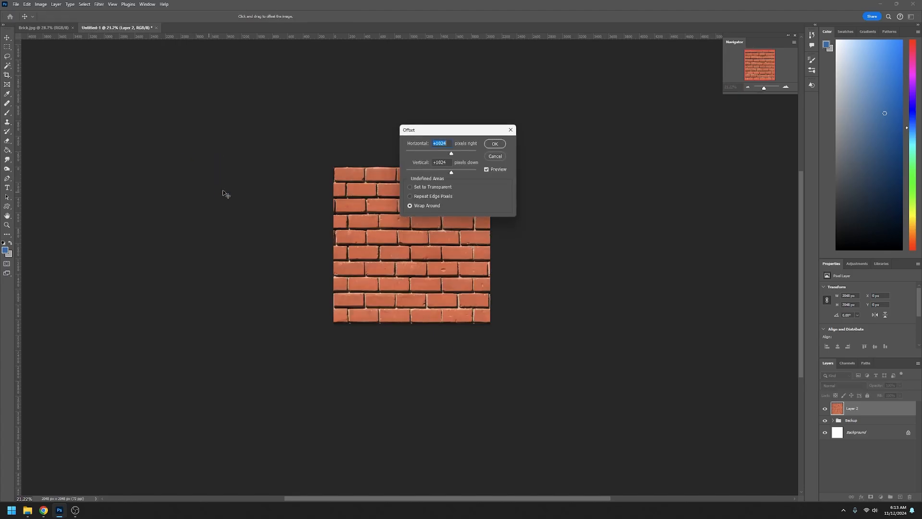
pyautogui.click(495, 144)
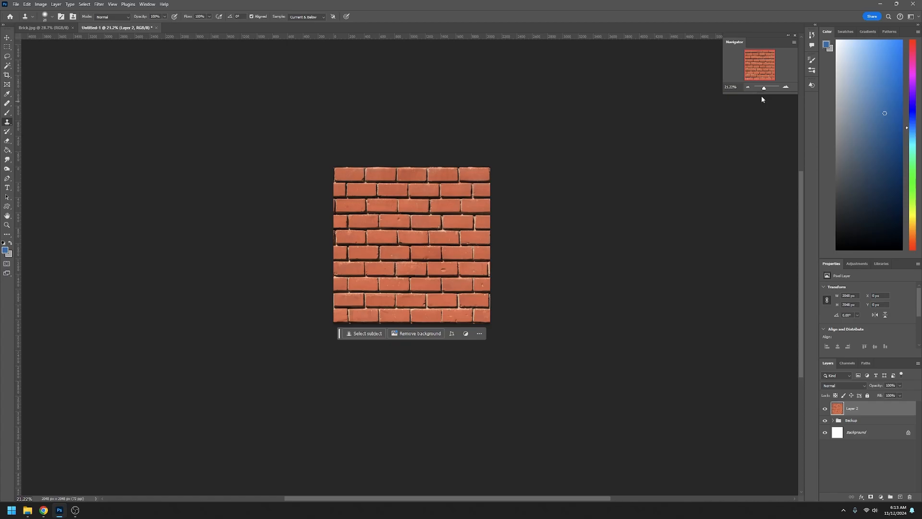
# - Check how the brick tile repeats on all sides with Pattern Preview, and turn the preview off again
pyautogui.moveTo(764, 87); pyautogui.dragTo(764, 89)
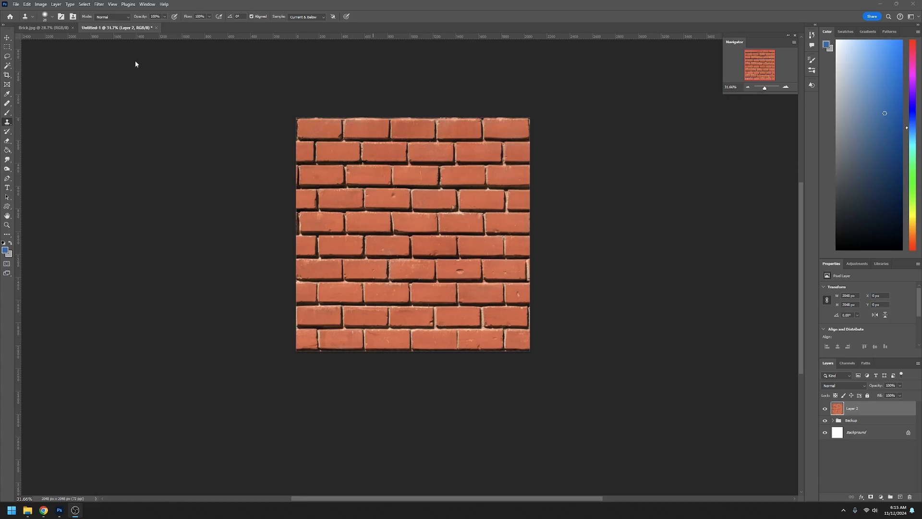
pyautogui.click(113, 4)
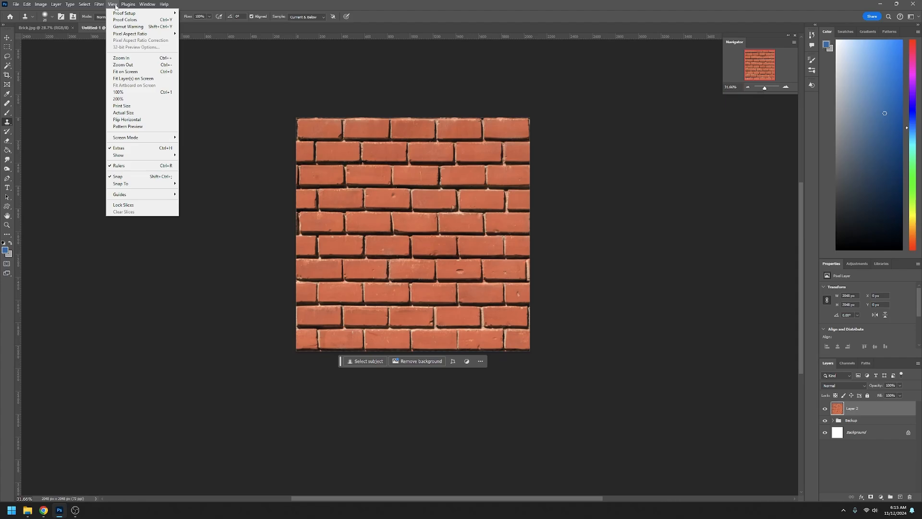
pyautogui.click(136, 127)
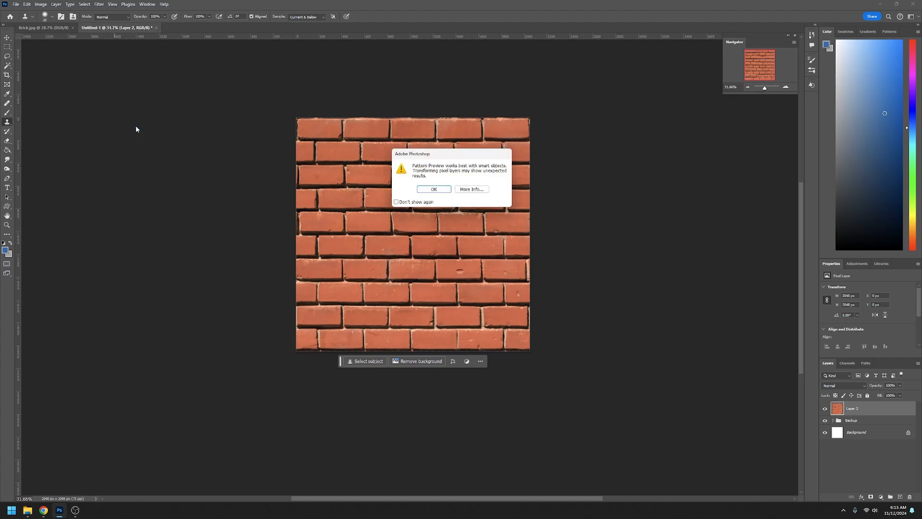
pyautogui.click(434, 189)
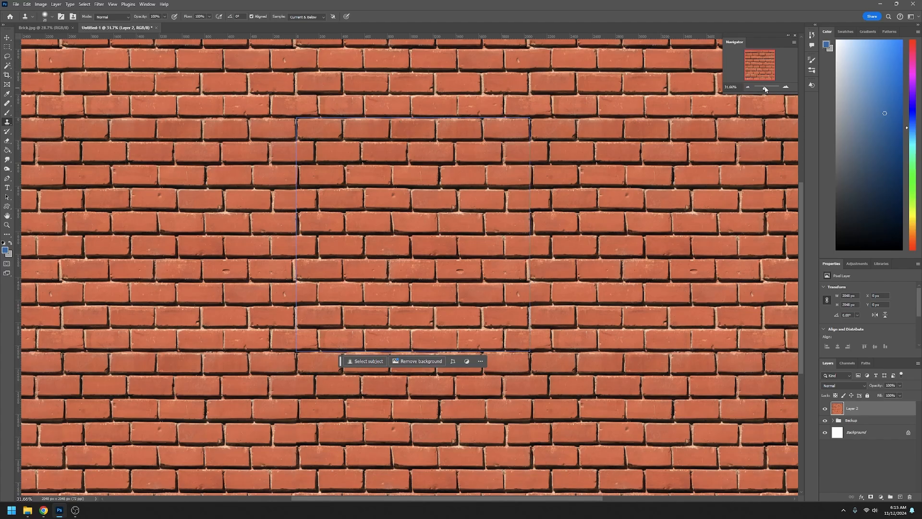
pyautogui.moveTo(765, 88); pyautogui.dragTo(762, 88)
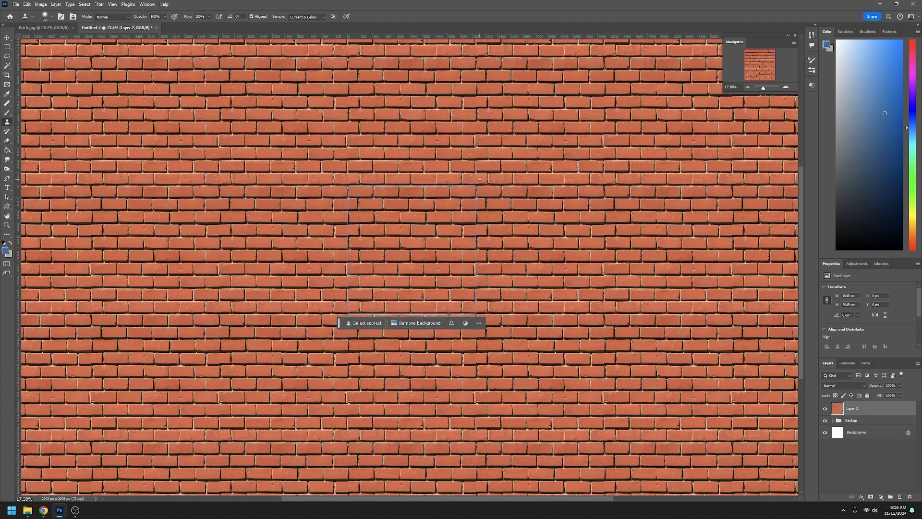
pyautogui.click(112, 4)
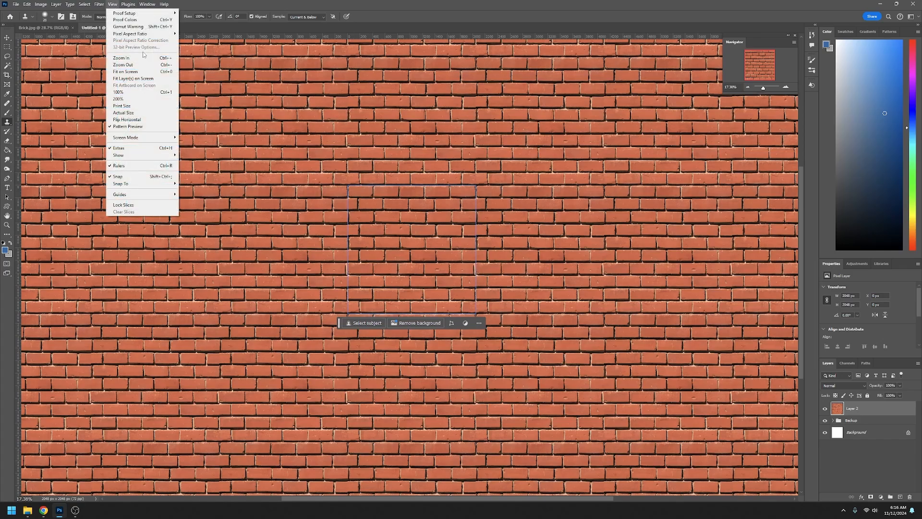
pyautogui.click(152, 127)
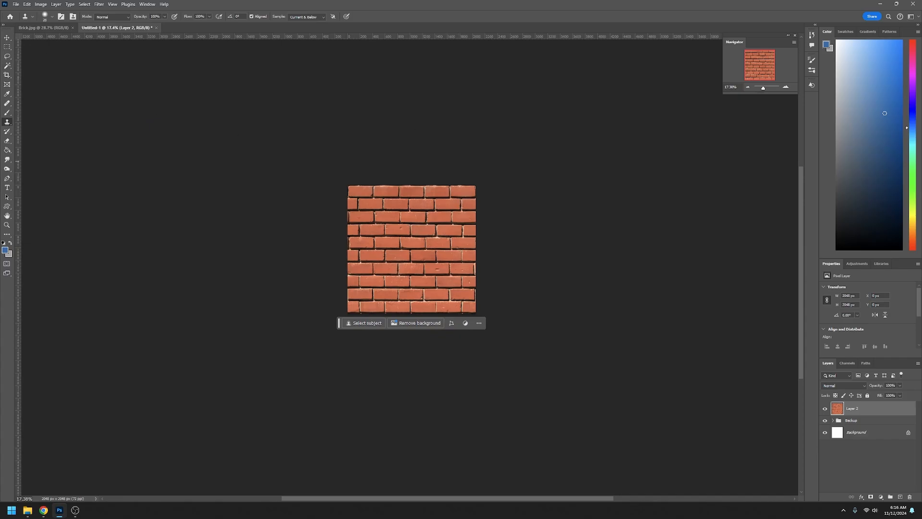
pyautogui.moveTo(765, 90); pyautogui.dragTo(765, 88)
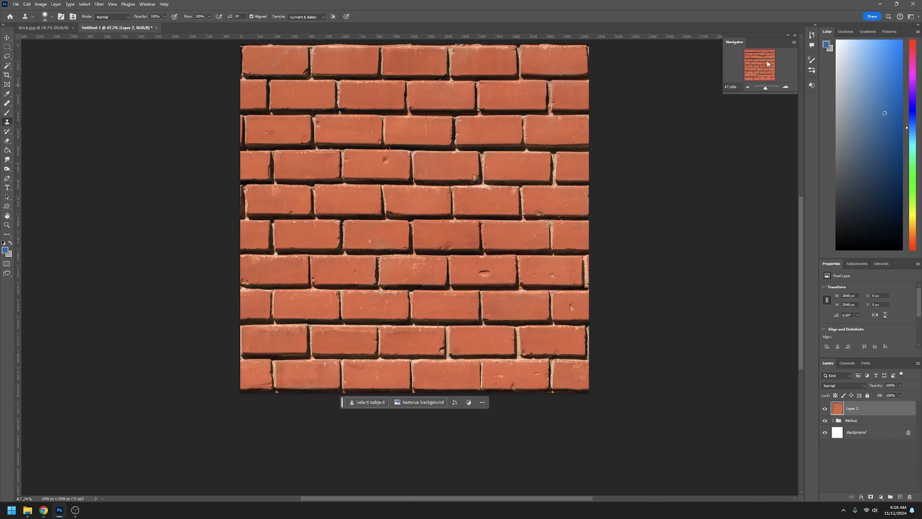